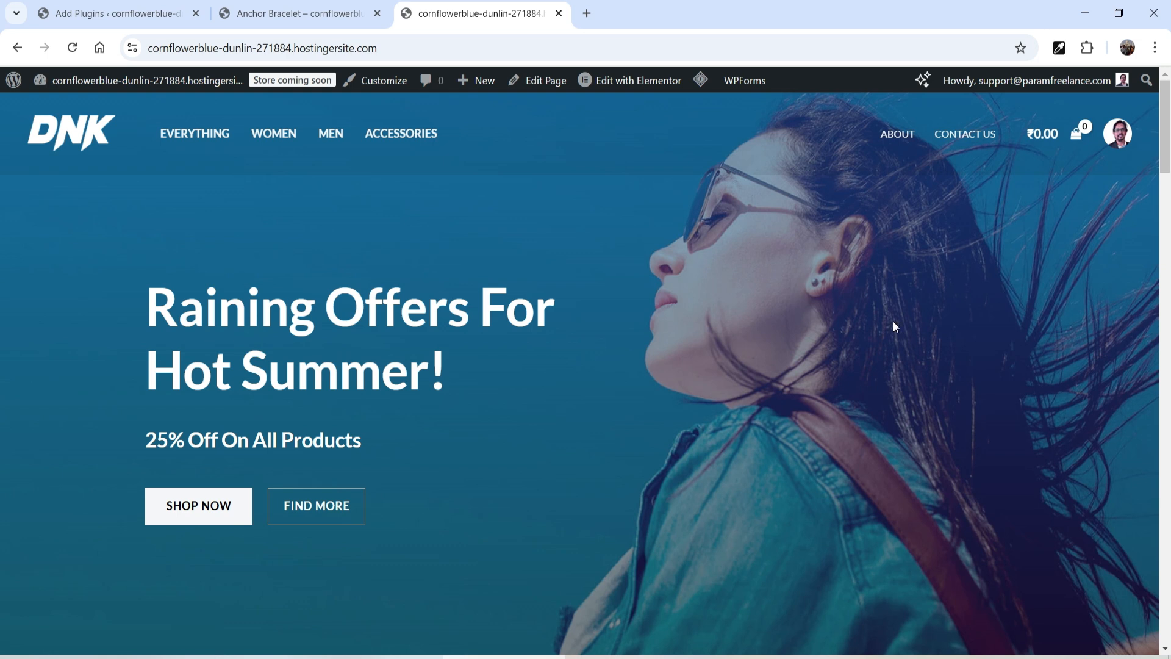
# Step: Browse the store's featured products and compare the catalog mode plugin pages open in the other tabs
pyautogui.scroll(-15, 892, 321)
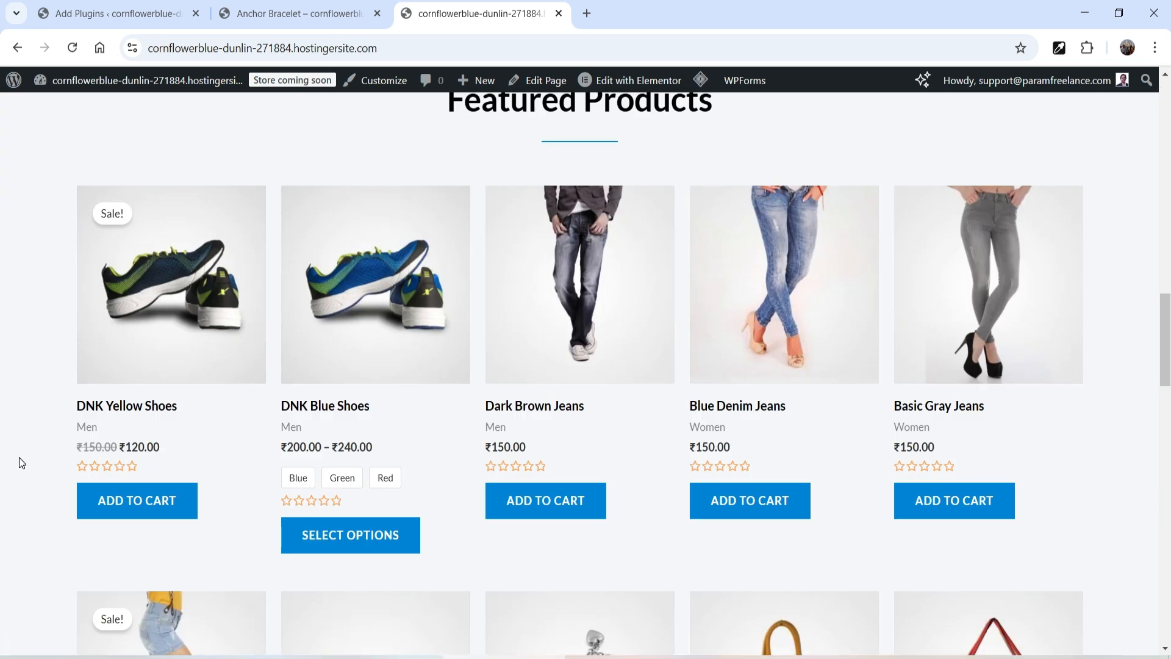
pyautogui.click(737, 405)
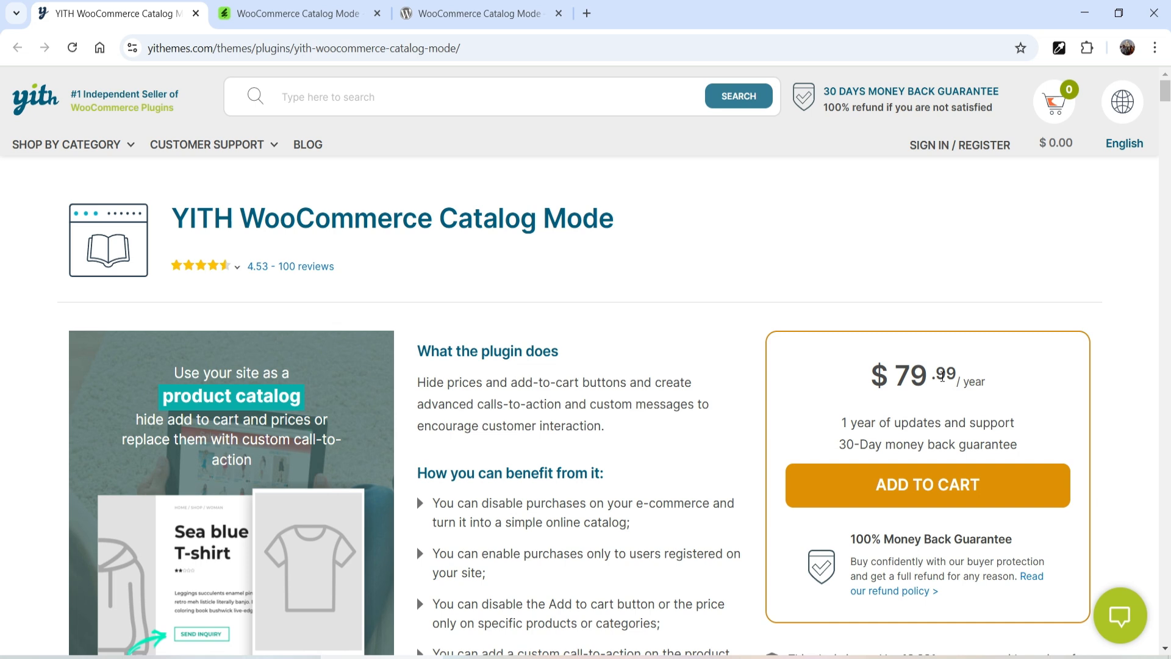
pyautogui.click(289, 14)
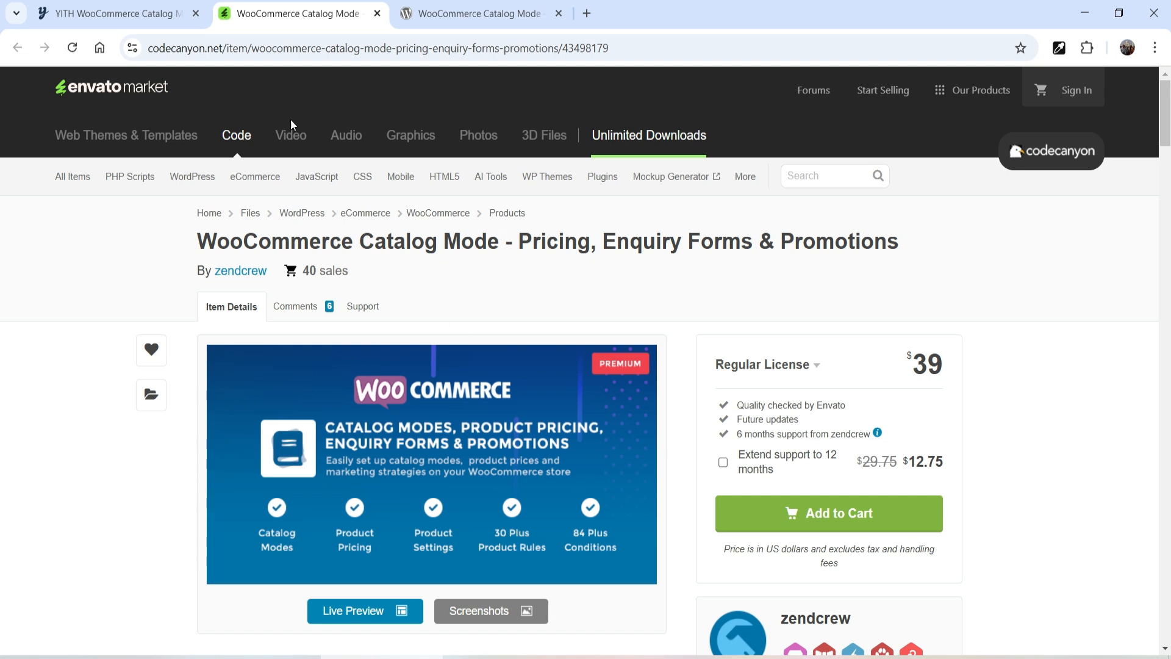
pyautogui.click(458, 13)
pyautogui.scroll(-5, 1097, 329)
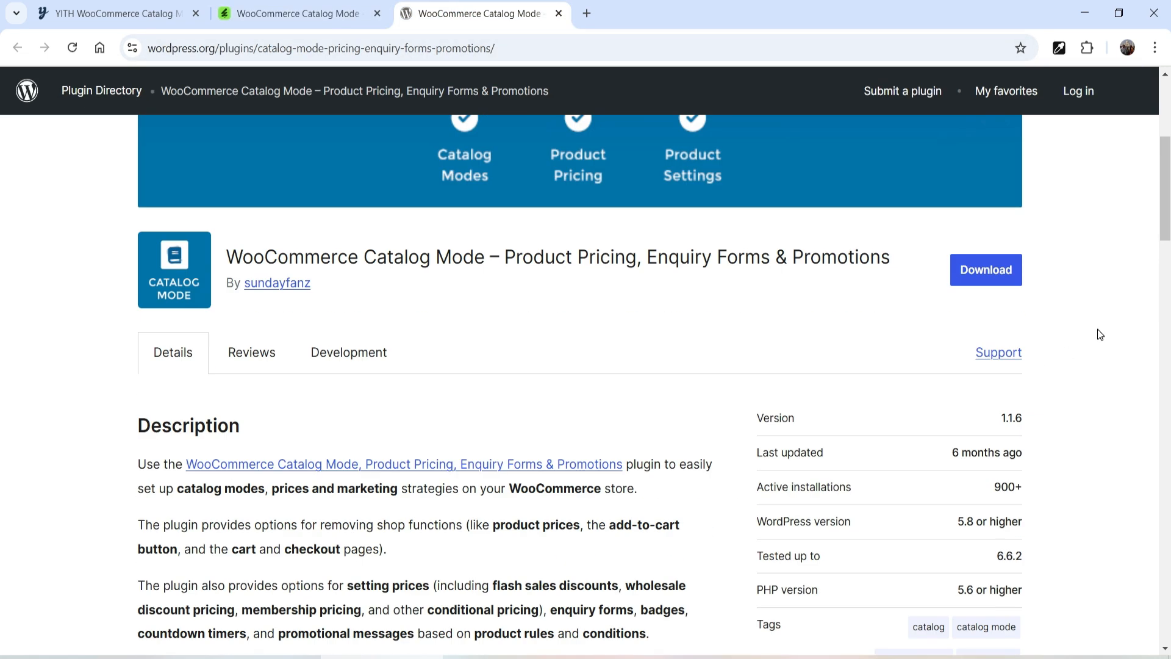
pyautogui.scroll(5, 1100, 335)
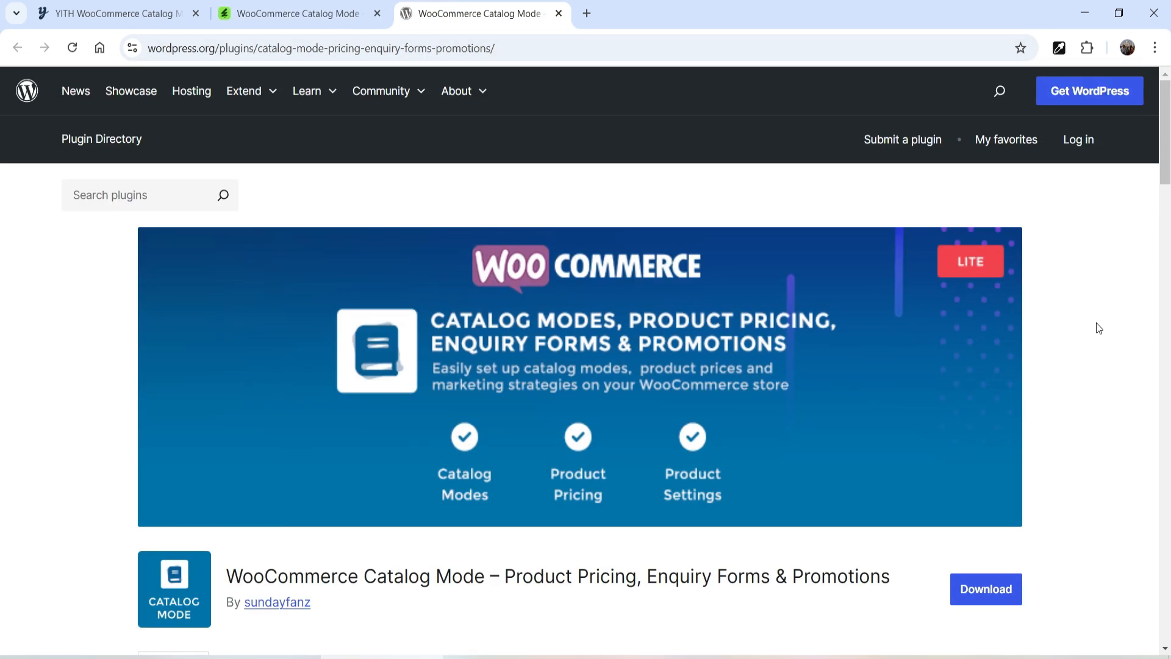
pyautogui.click(299, 13)
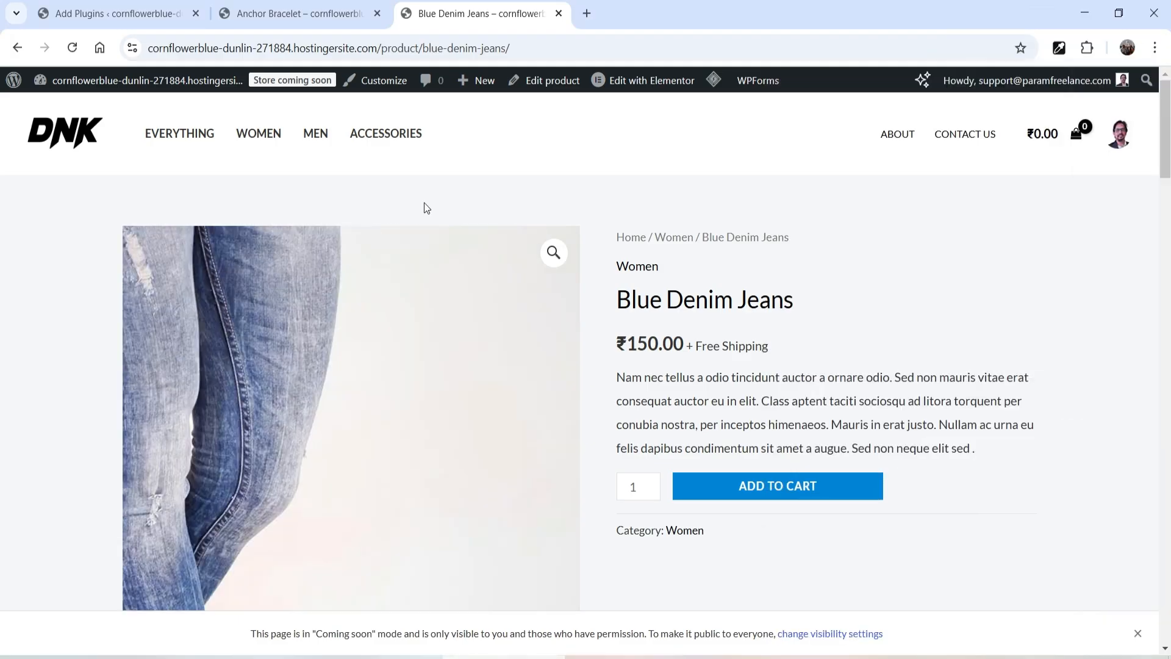
# Step: Search the plugin directory for woocommerce catalog mode
pyautogui.click(122, 13)
pyautogui.scroll(-2, 37, 464)
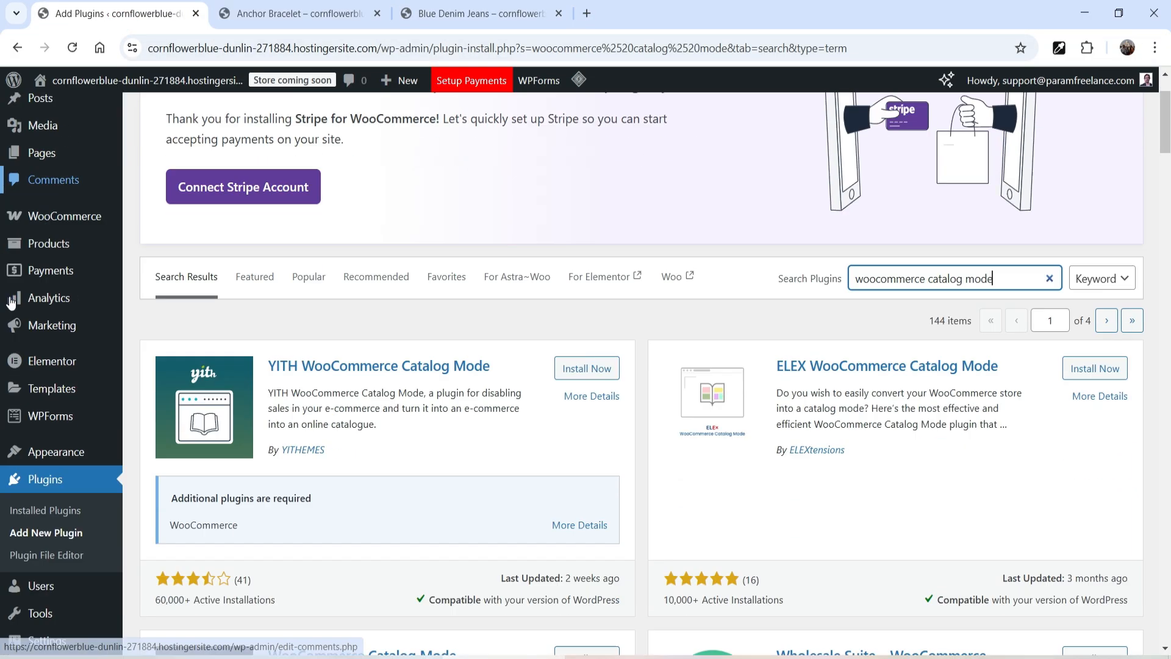
pyautogui.click(35, 483)
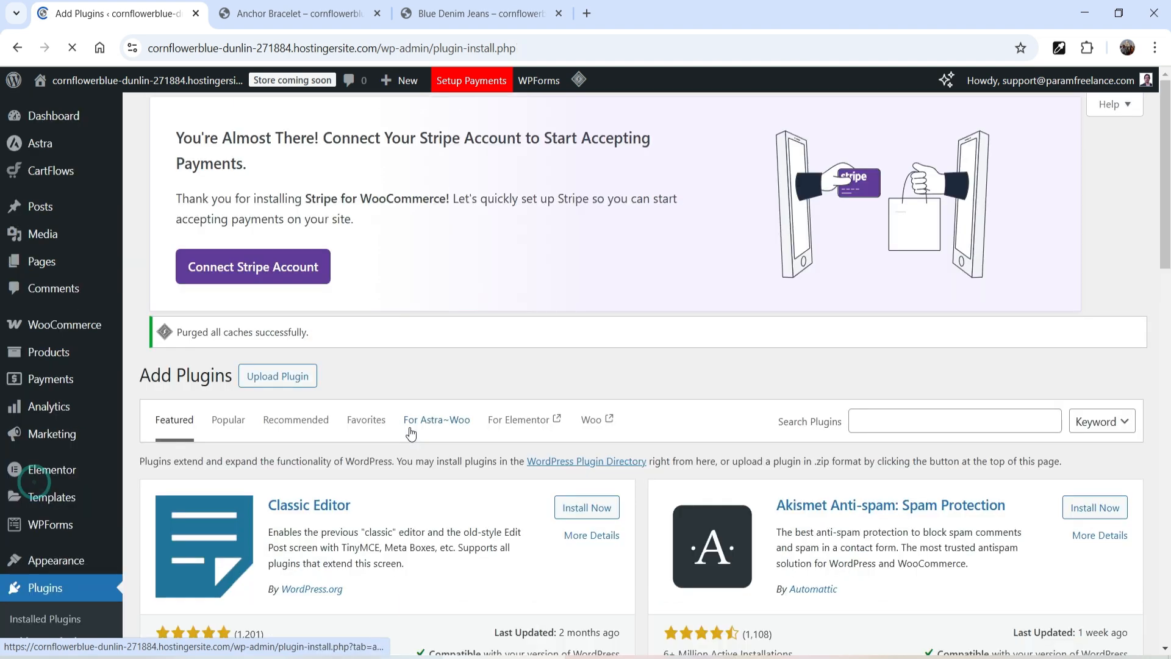
pyautogui.scroll(-3, 378, 293)
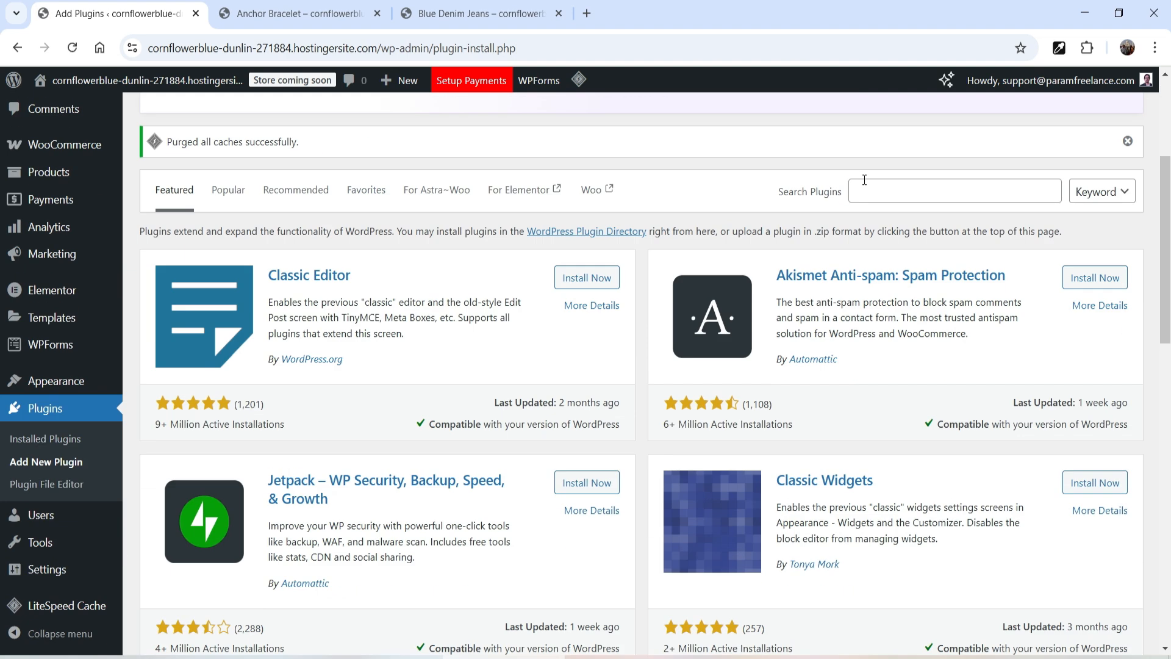
pyautogui.click(865, 182)
pyautogui.write('woocommerce c')
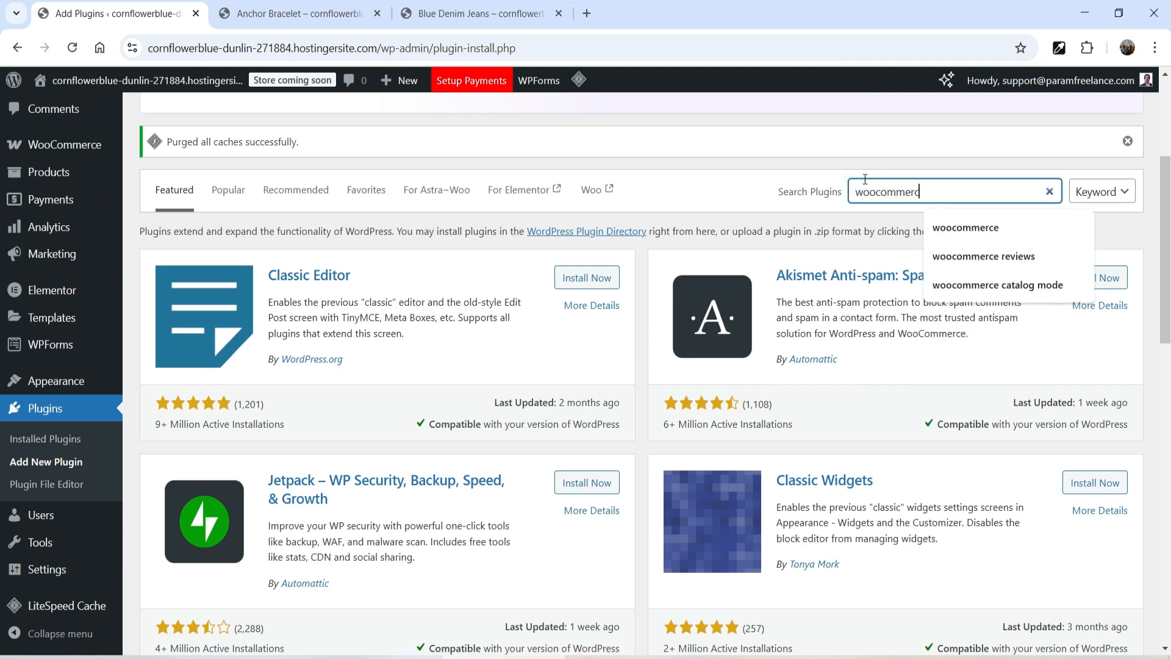
pyautogui.write('atalog mode')
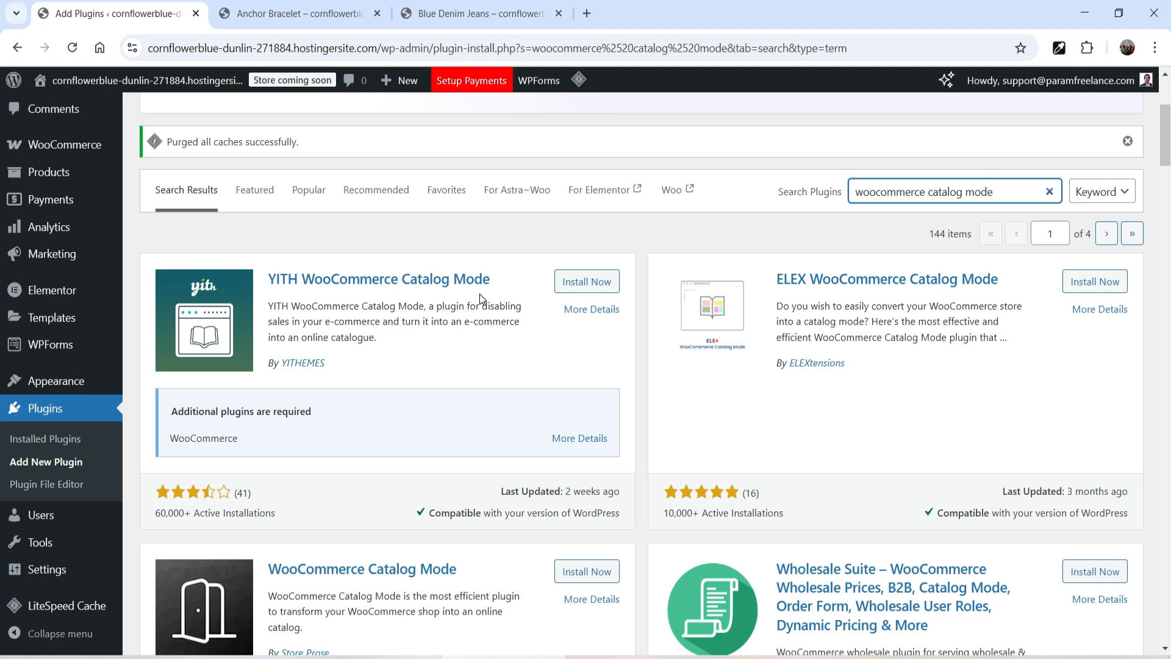
# Step: Install and activate the WooCommerce Catalog Mode – Product Pricing, Enquiry Forms & Promotions plugin by sundayfanz
pyautogui.scroll(-7, 470, 299)
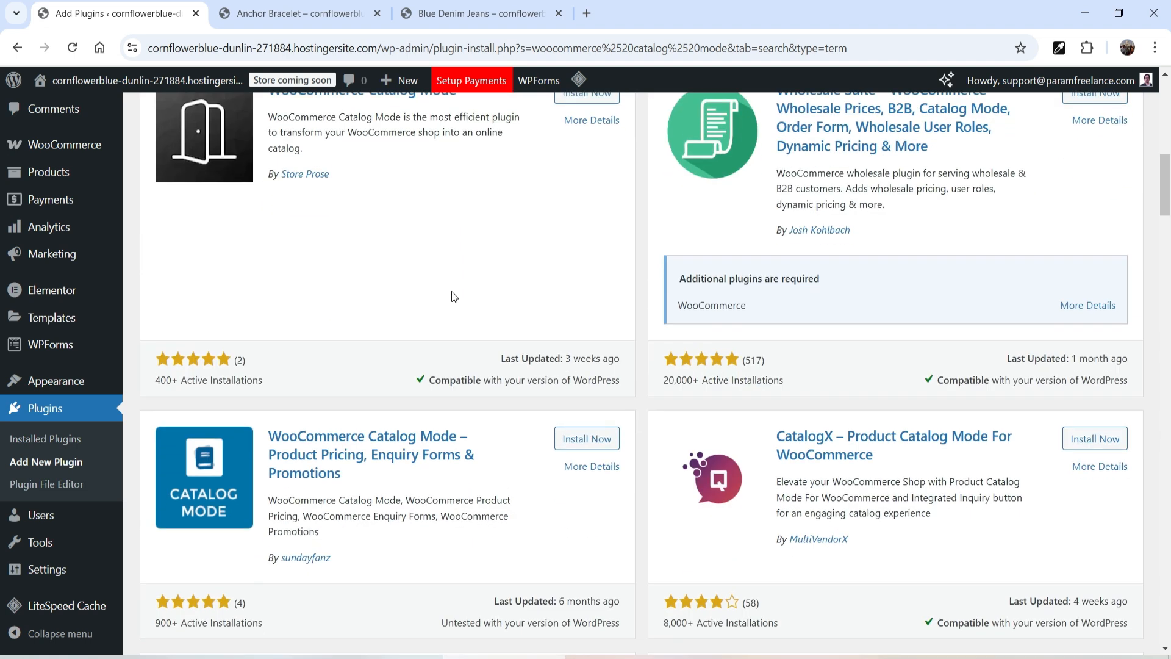
pyautogui.scroll(-2, 451, 291)
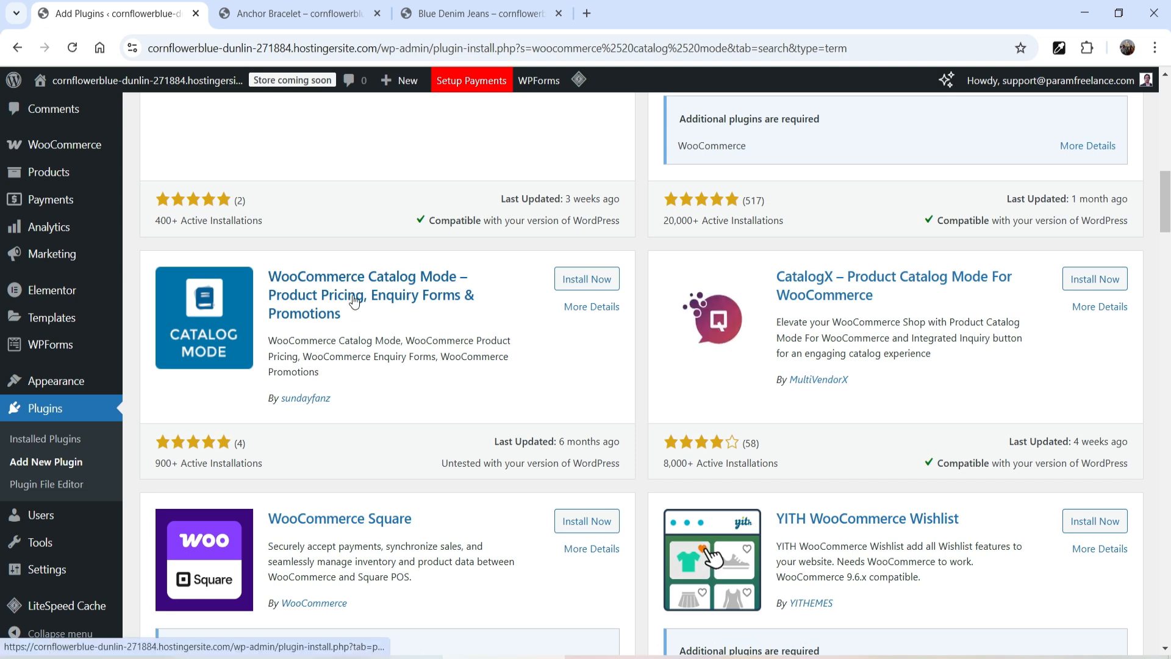
pyautogui.click(595, 279)
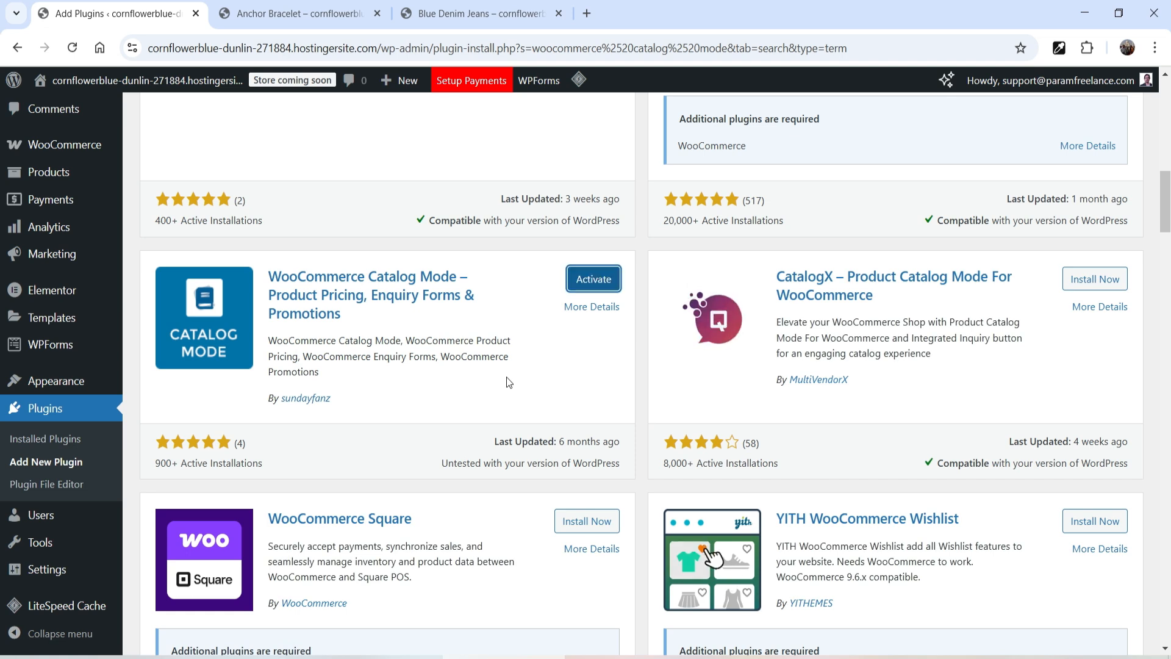
pyautogui.click(597, 285)
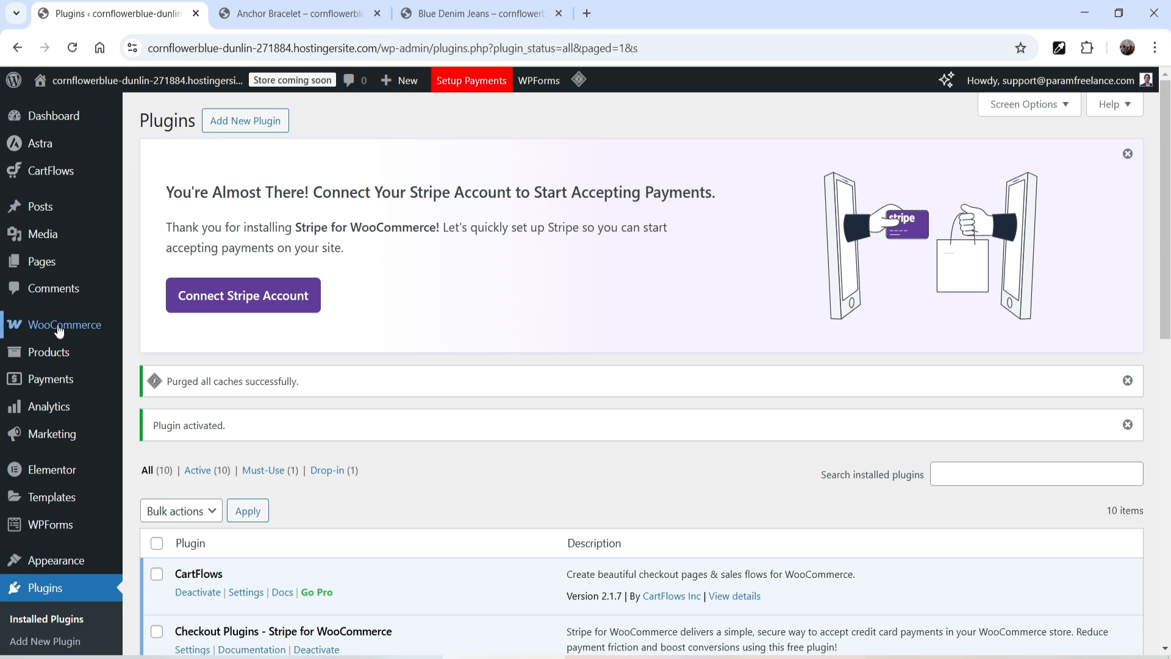
# Step: Open the Catalog Mode plugin's General Settings and save the section
pyautogui.moveTo(60, 330)
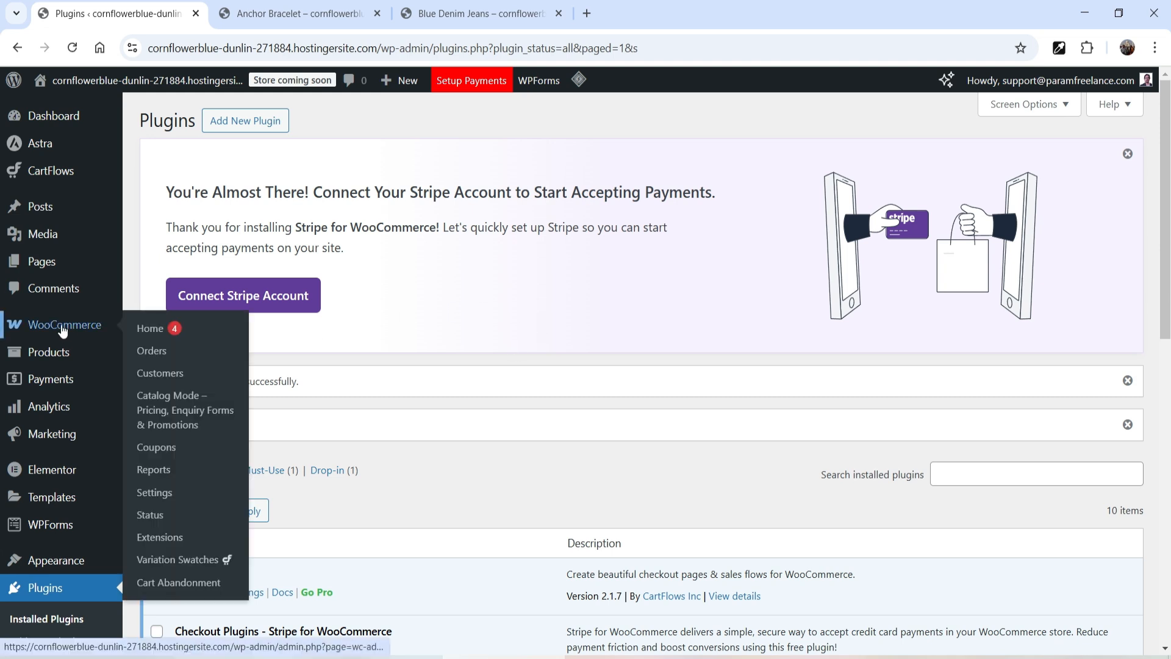
pyautogui.click(186, 423)
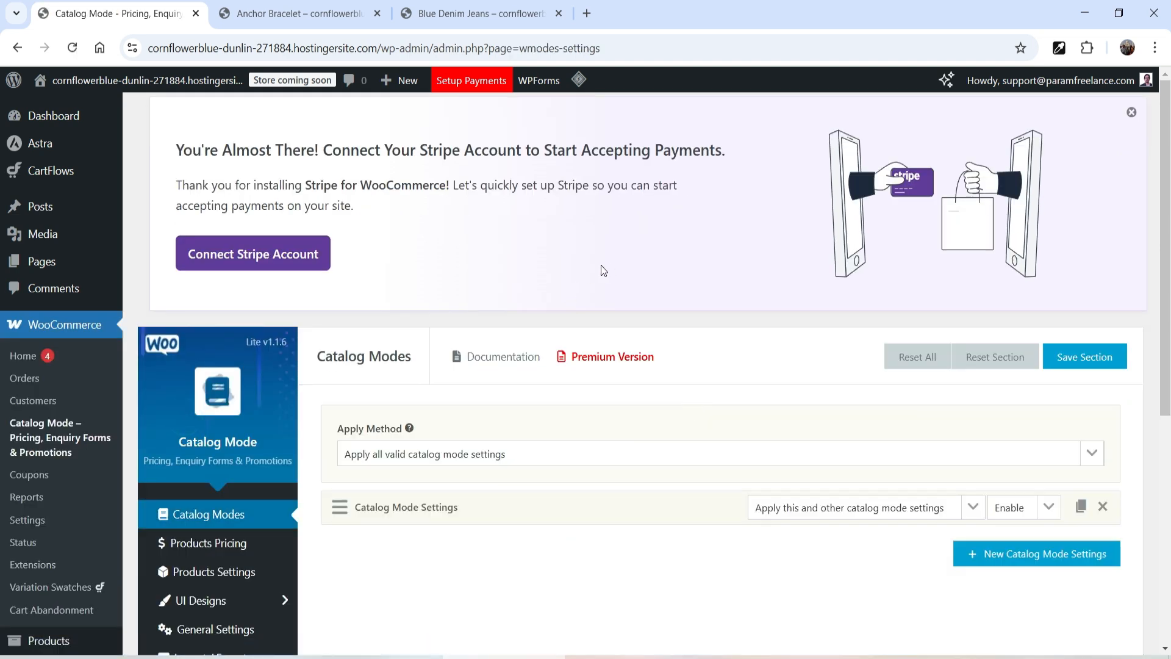
pyautogui.scroll(-1, 604, 265)
pyautogui.click(257, 550)
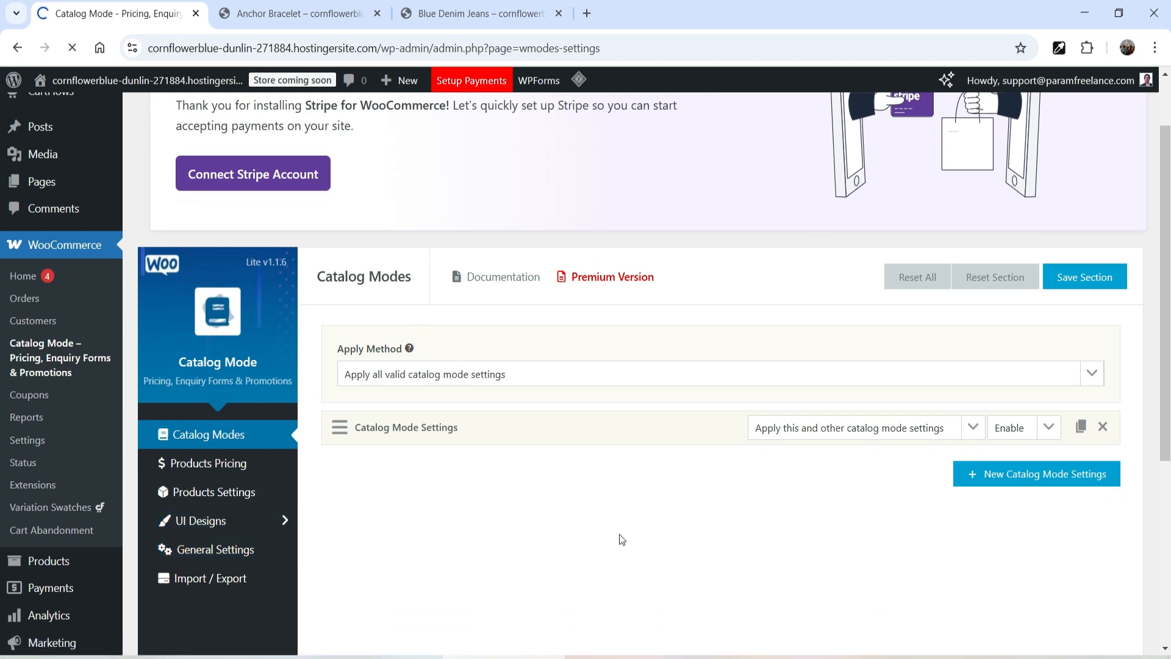
pyautogui.scroll(-4, 531, 305)
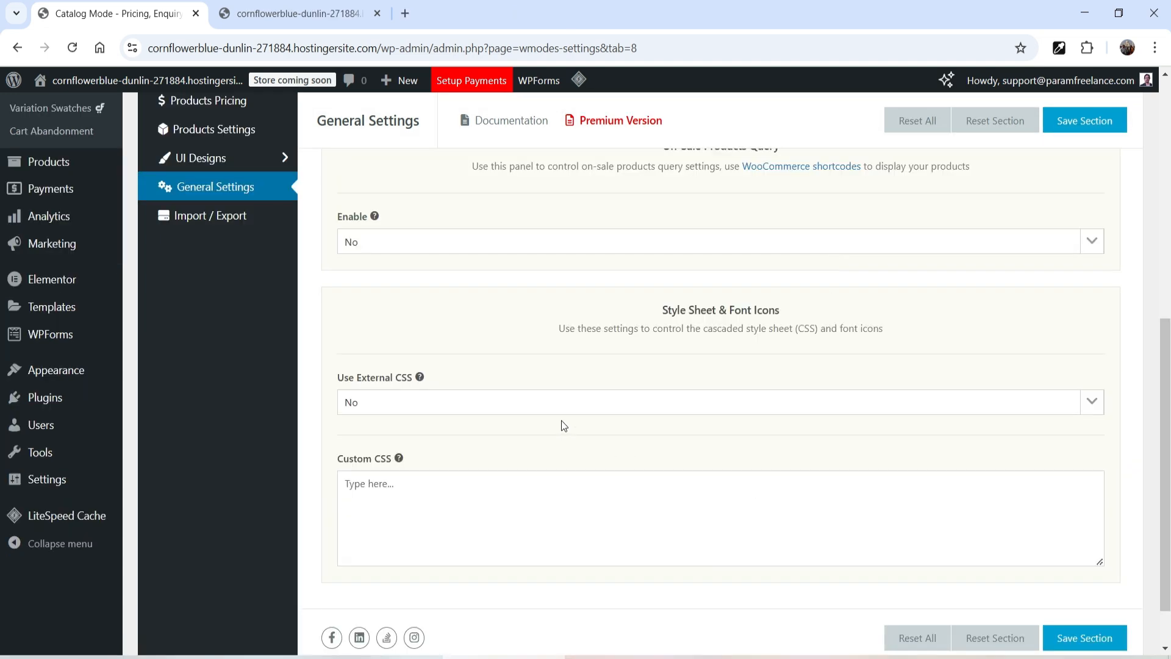
pyautogui.scroll(-1, 561, 425)
pyautogui.scroll(4, 565, 412)
pyautogui.click(1092, 112)
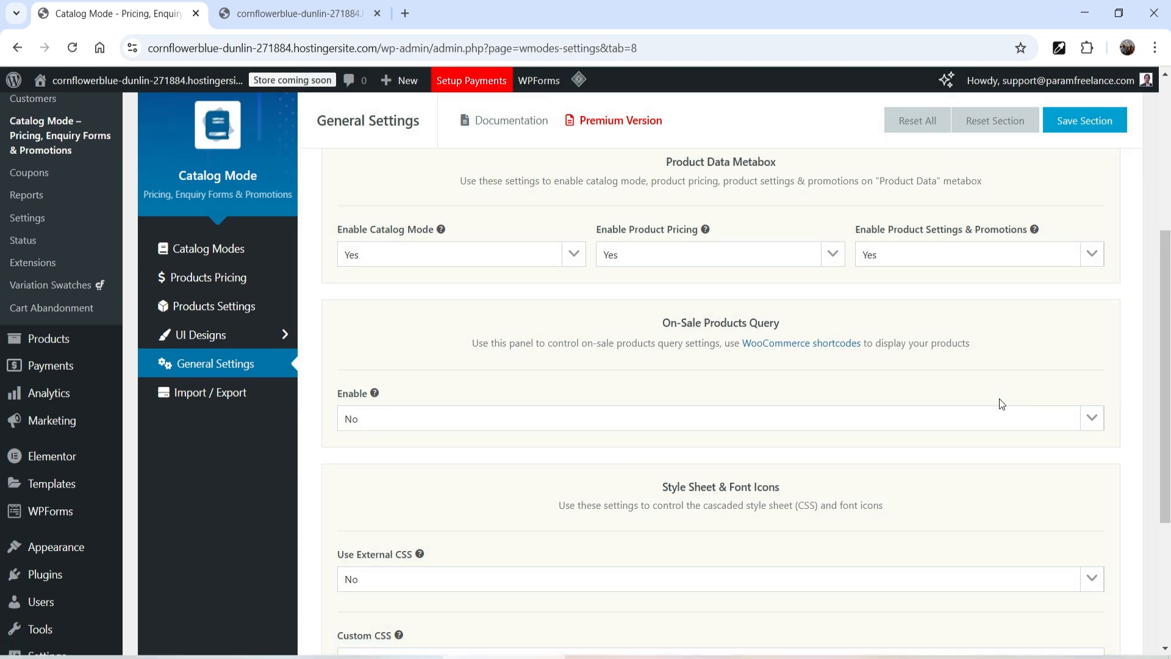
# Step: Reload the storefront and open the Dark Brown Jeans product page to check its cart button
pyautogui.click(296, 14)
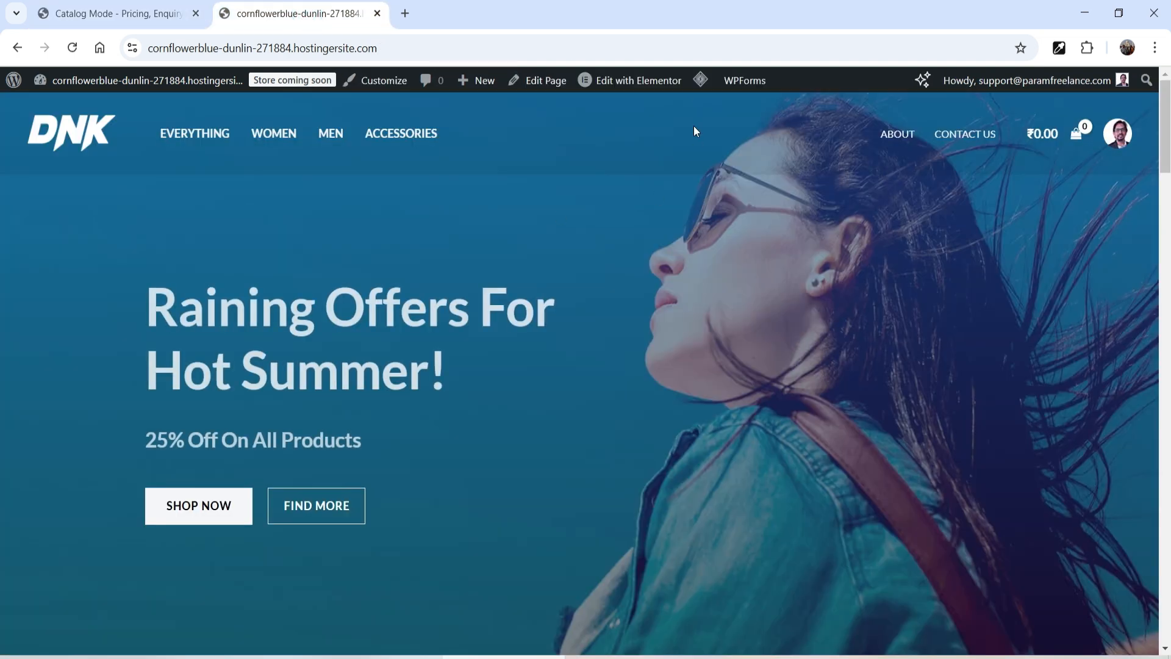
pyautogui.moveTo(700, 80)
pyautogui.click(696, 149)
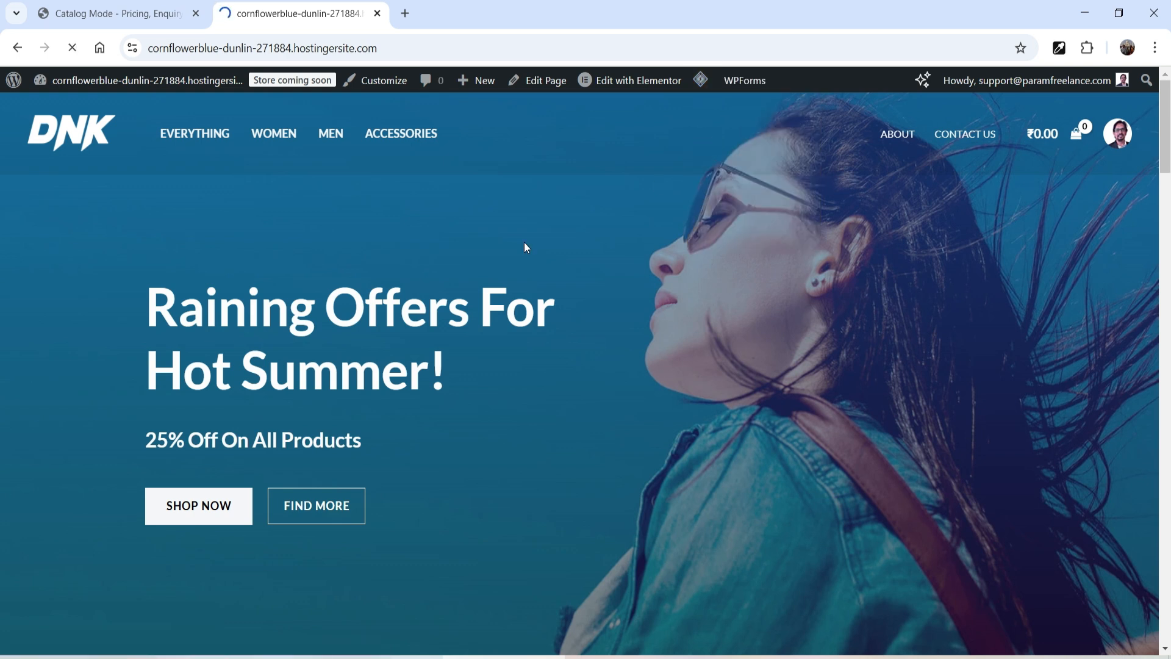
pyautogui.scroll(-15, 652, 213)
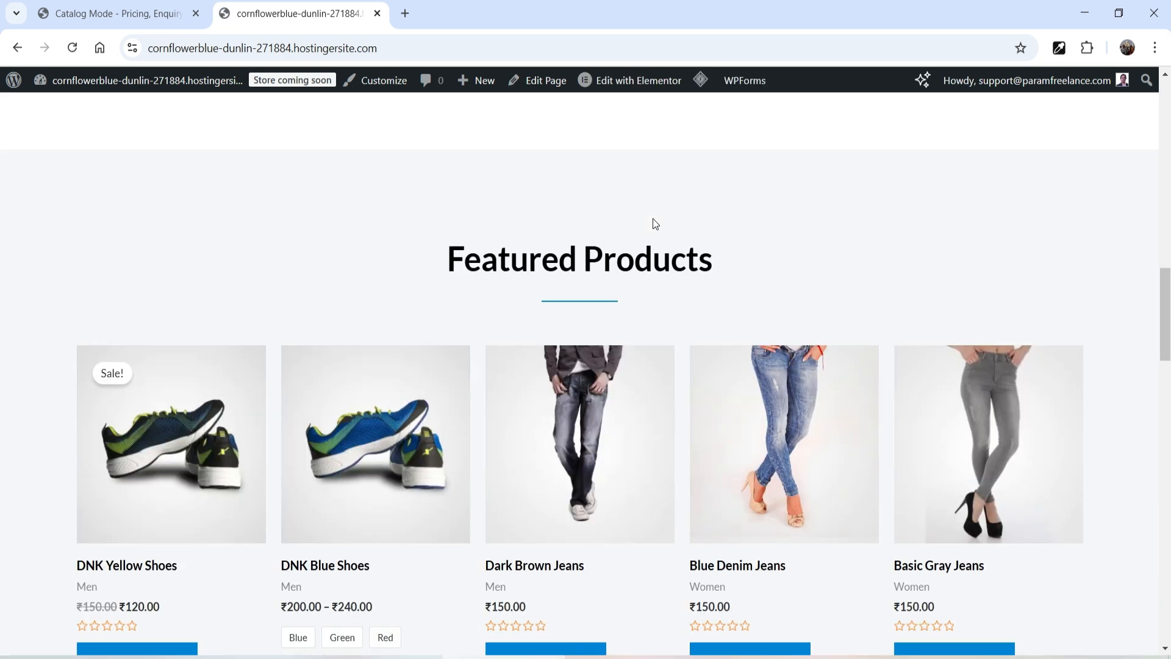
pyautogui.scroll(-4, 653, 218)
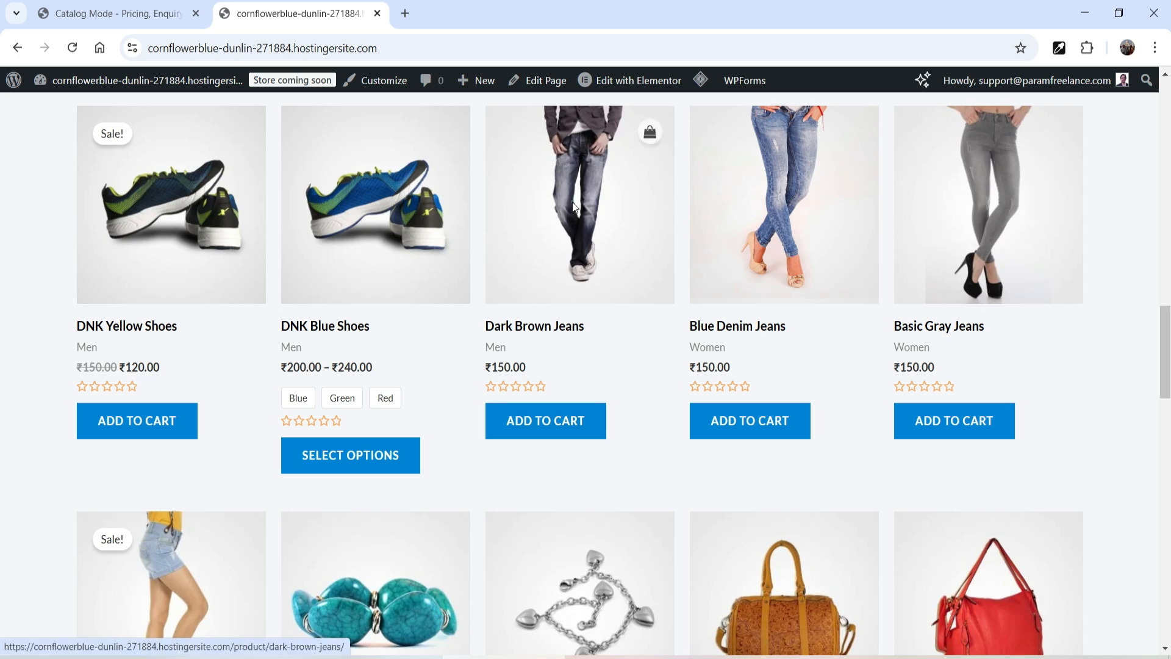
pyautogui.click(571, 223)
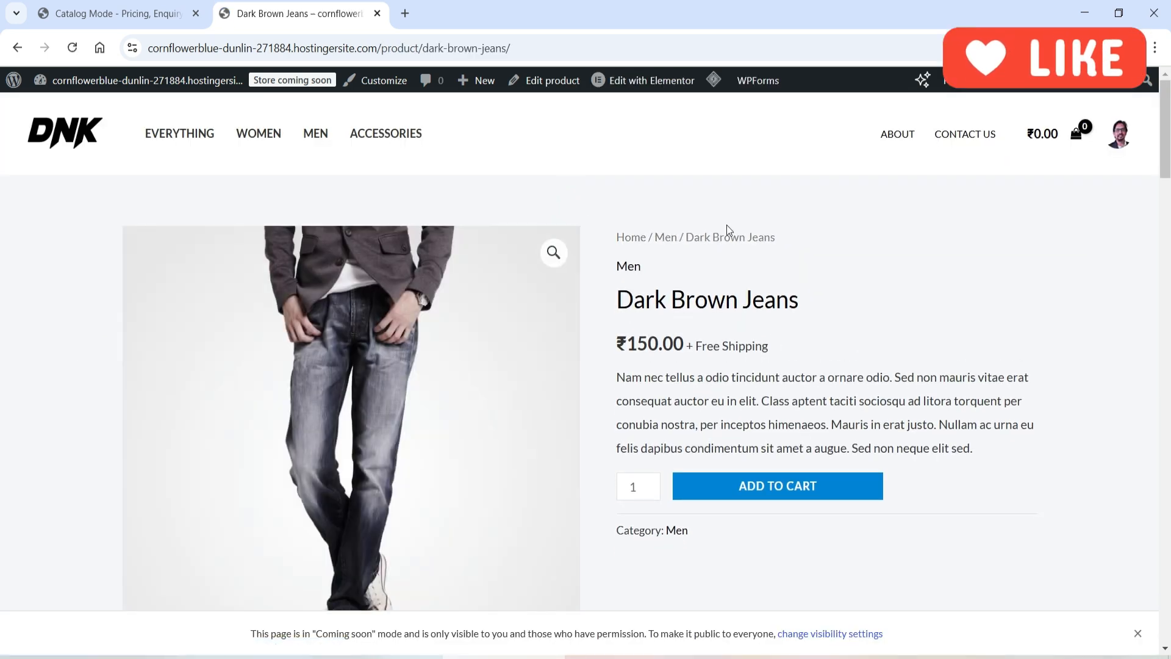
pyautogui.moveTo(714, 81)
pyautogui.click(727, 150)
# Step: Return to the Catalog Modes section and add a new catalog mode settings entry
pyautogui.click(109, 12)
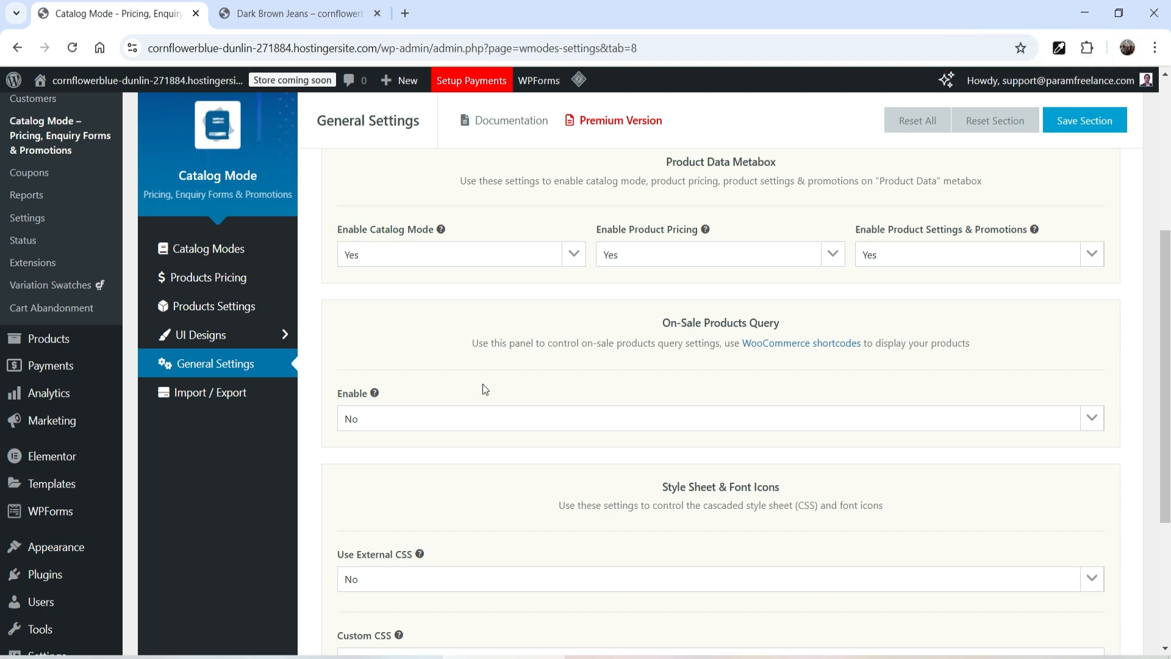
pyautogui.click(218, 257)
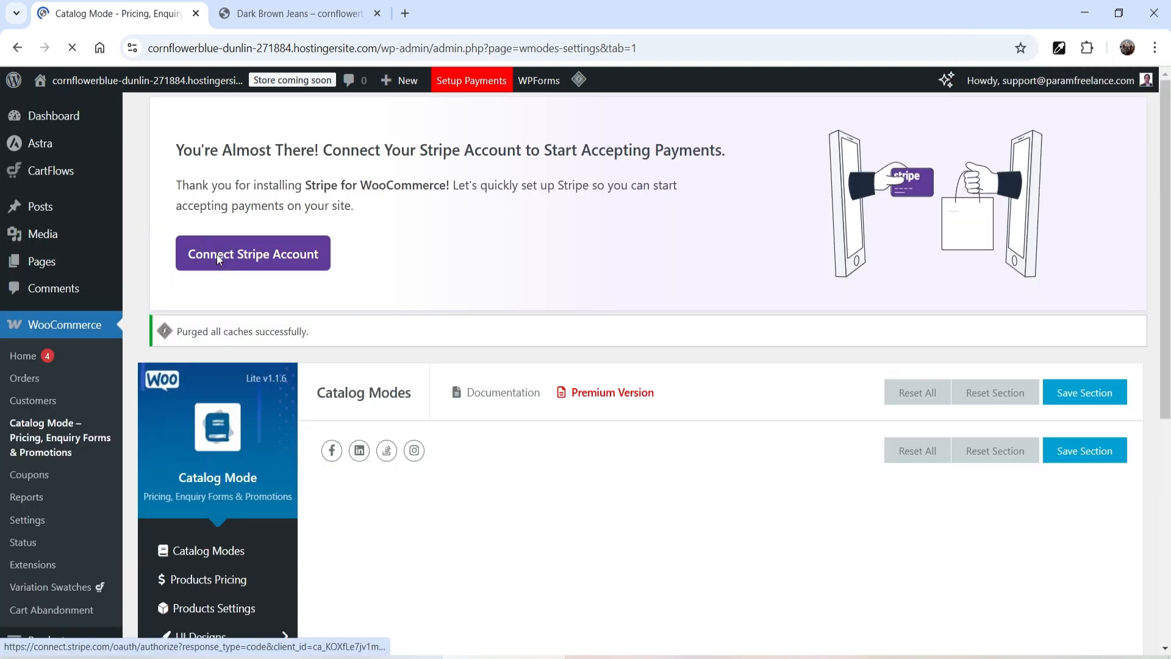
pyautogui.scroll(-3, 629, 246)
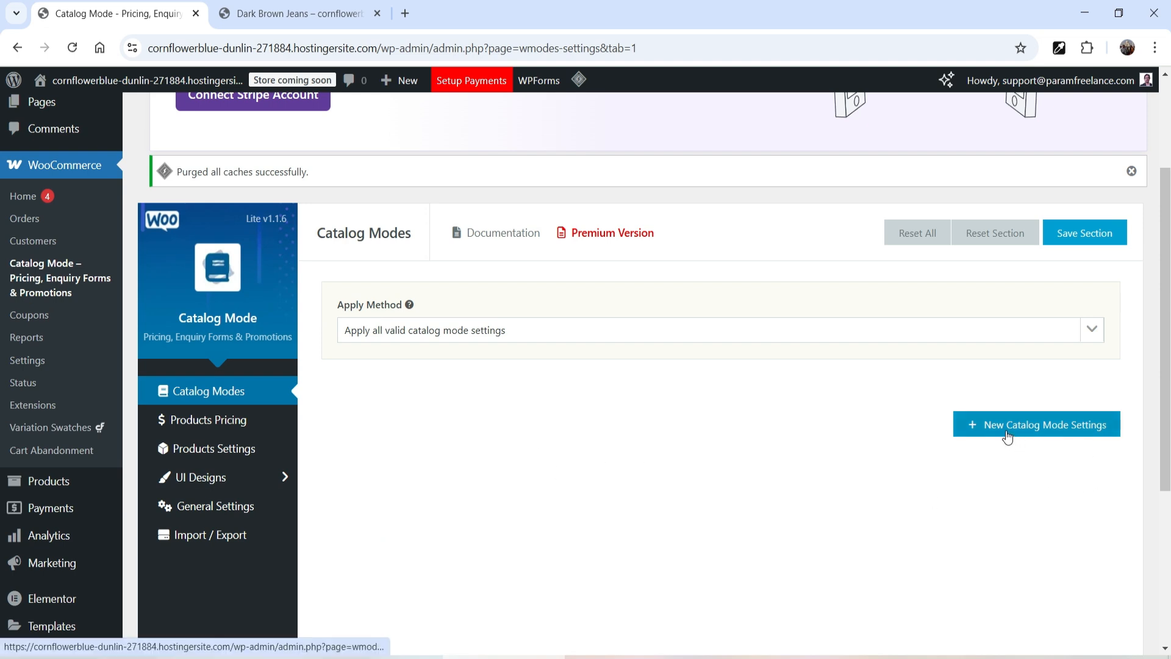
pyautogui.click(1065, 434)
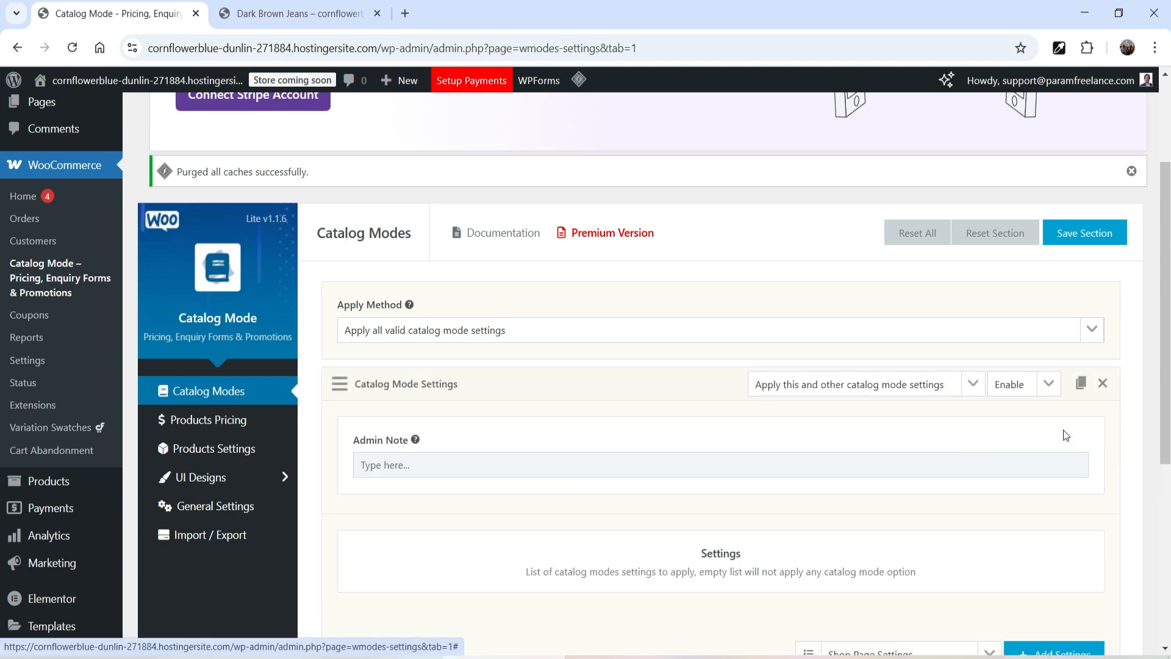
# Step: Add Shop Page Settings to the catalog mode and set its Add to Cart visibility to Hide "Add to Cart"
pyautogui.scroll(-4, 758, 459)
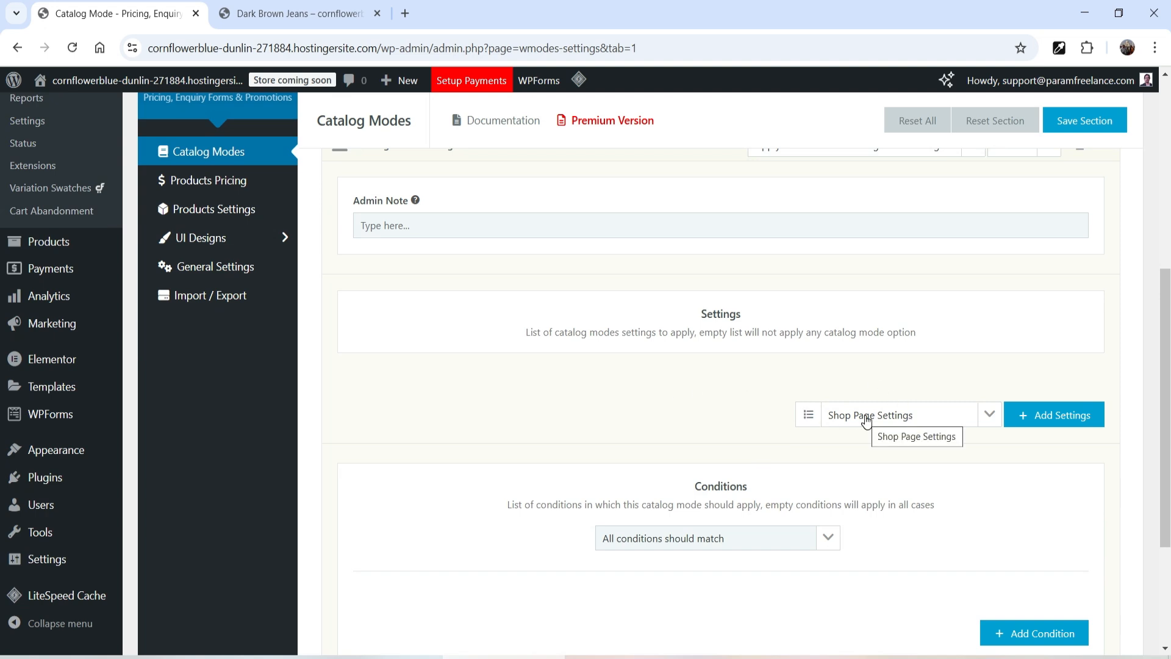
pyautogui.click(1060, 421)
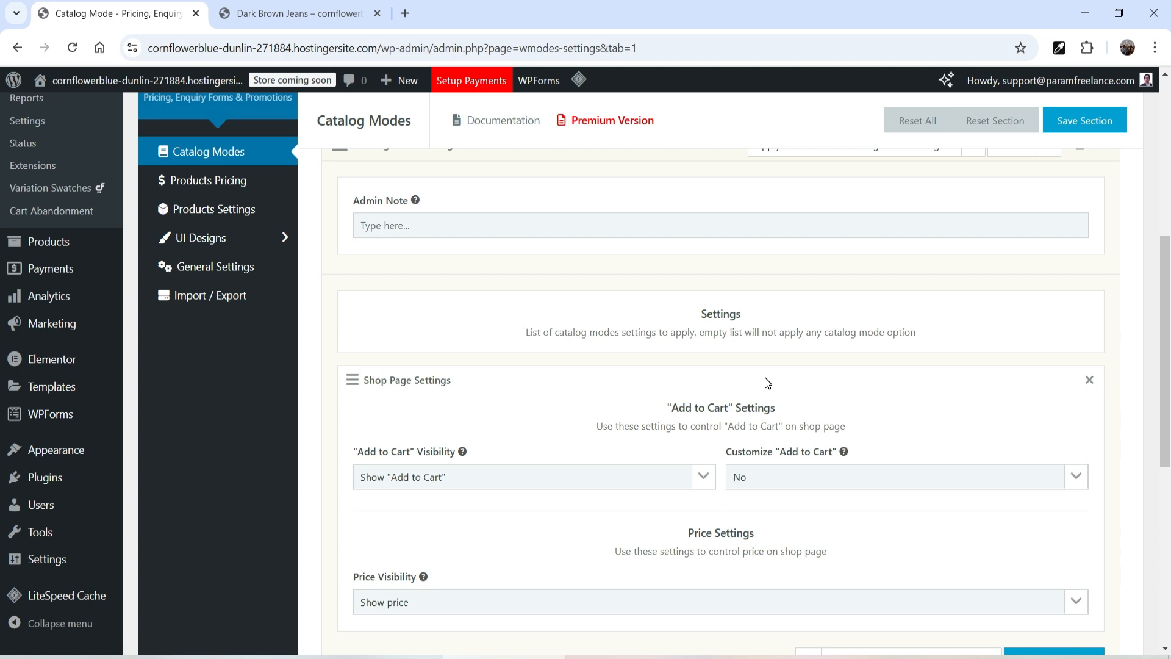
pyautogui.scroll(-3, 741, 367)
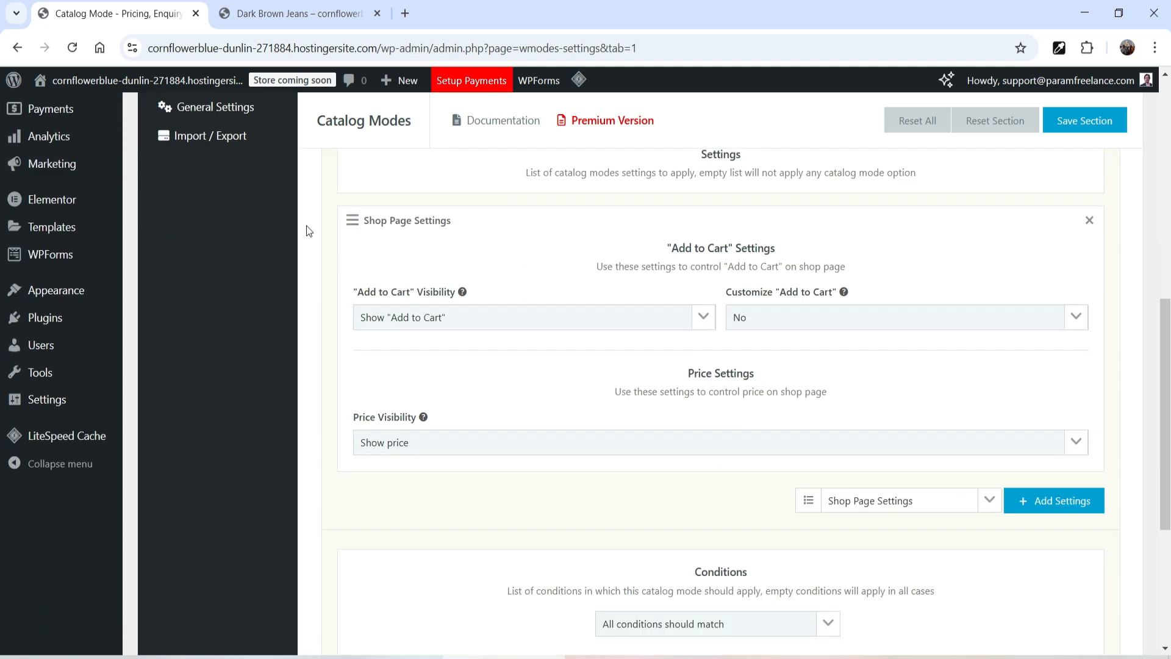
pyautogui.click(396, 328)
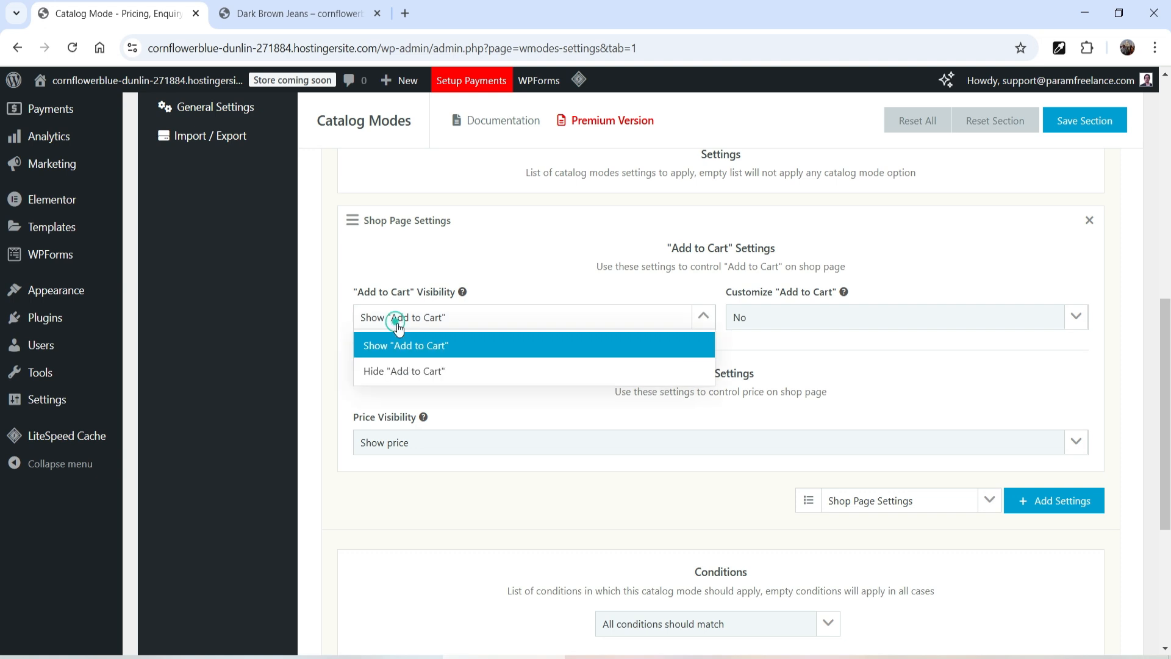
pyautogui.click(424, 367)
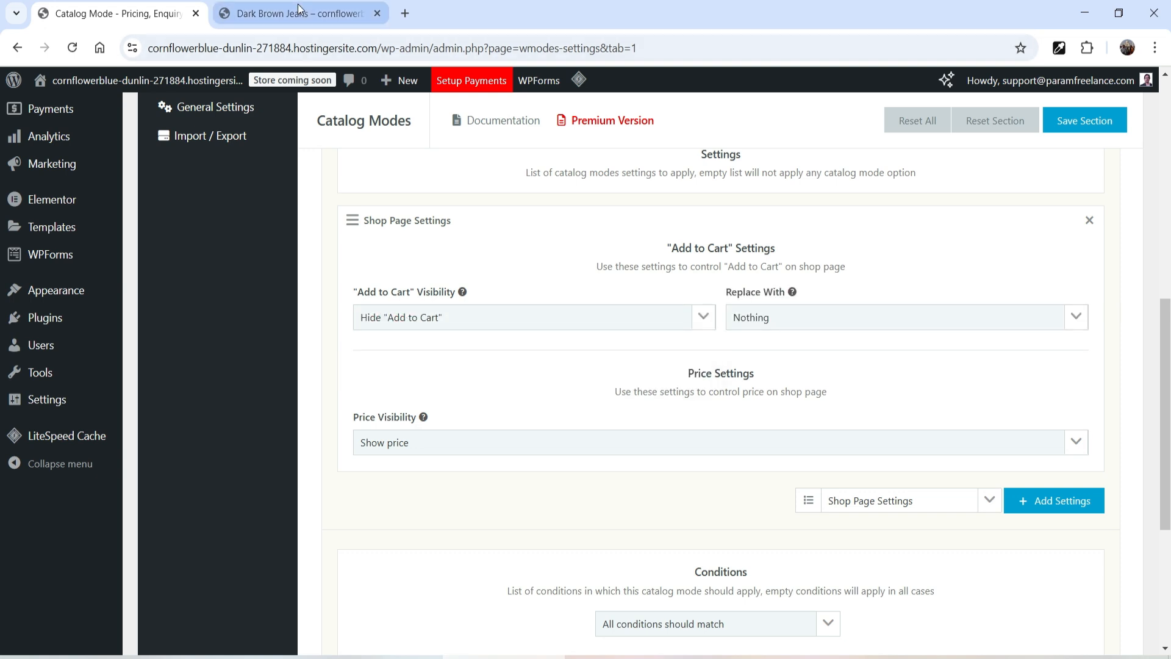
# Step: Switch to the storefront, go to the home page and scroll through the product grid to check the cart buttons
pyautogui.click(299, 13)
pyautogui.click(76, 141)
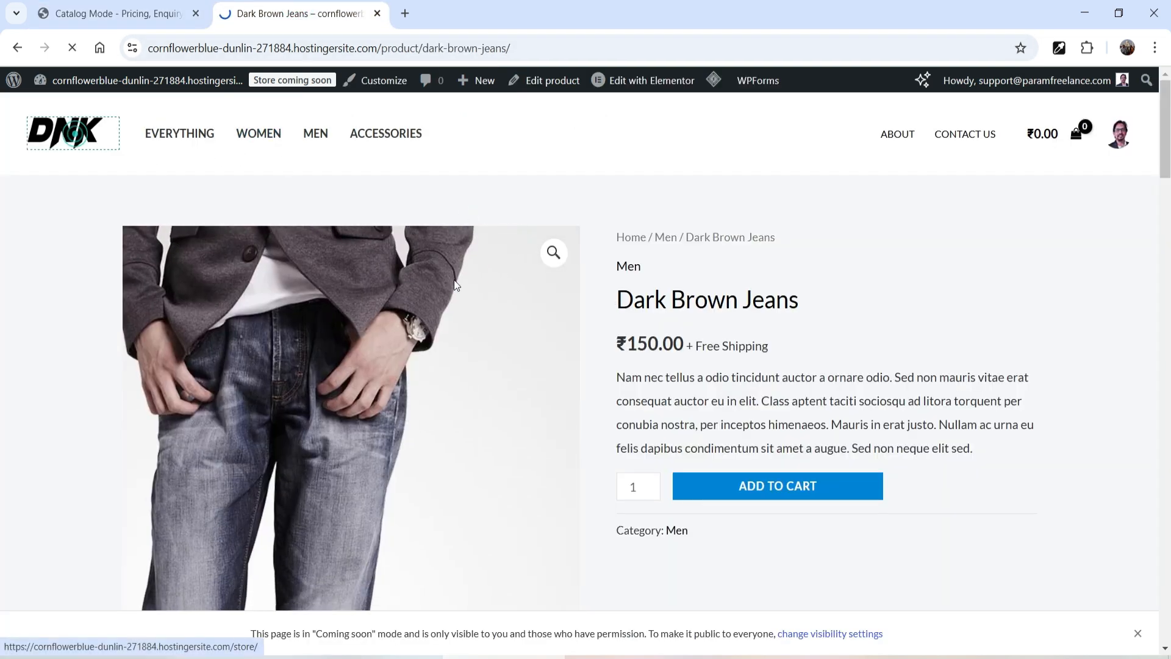
pyautogui.scroll(-10, 691, 326)
pyautogui.scroll(-5, 699, 331)
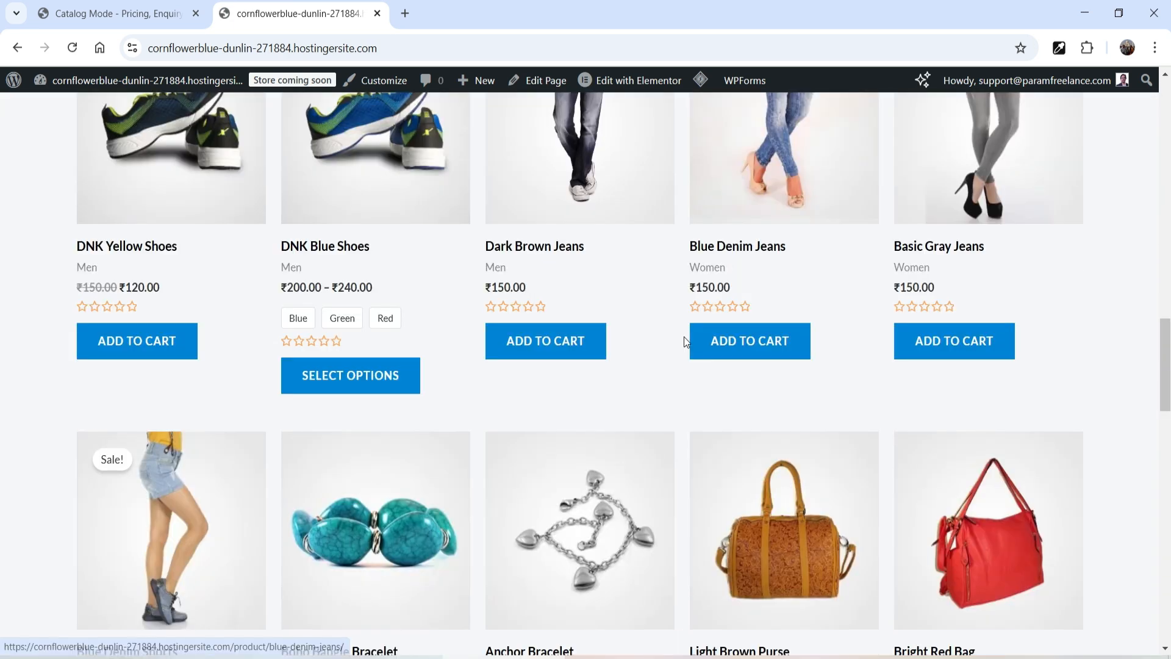
# Step: Return to the Catalog Modes settings, keep Replace With as Nothing and price shown, and save the section
pyautogui.click(104, 14)
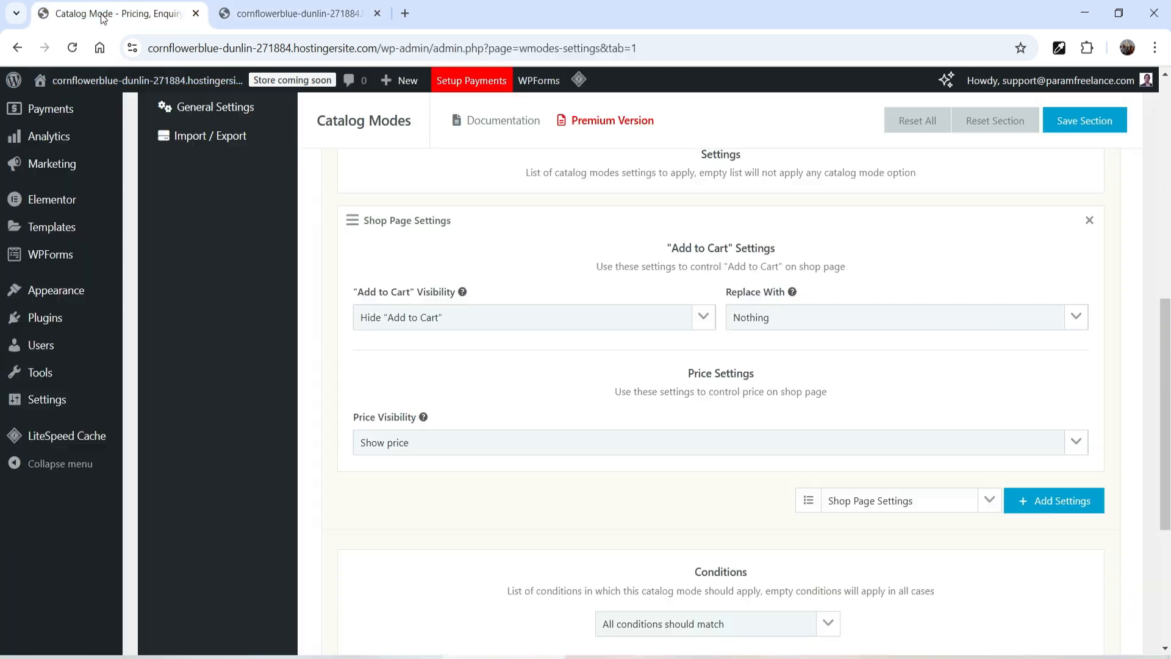
pyautogui.click(780, 326)
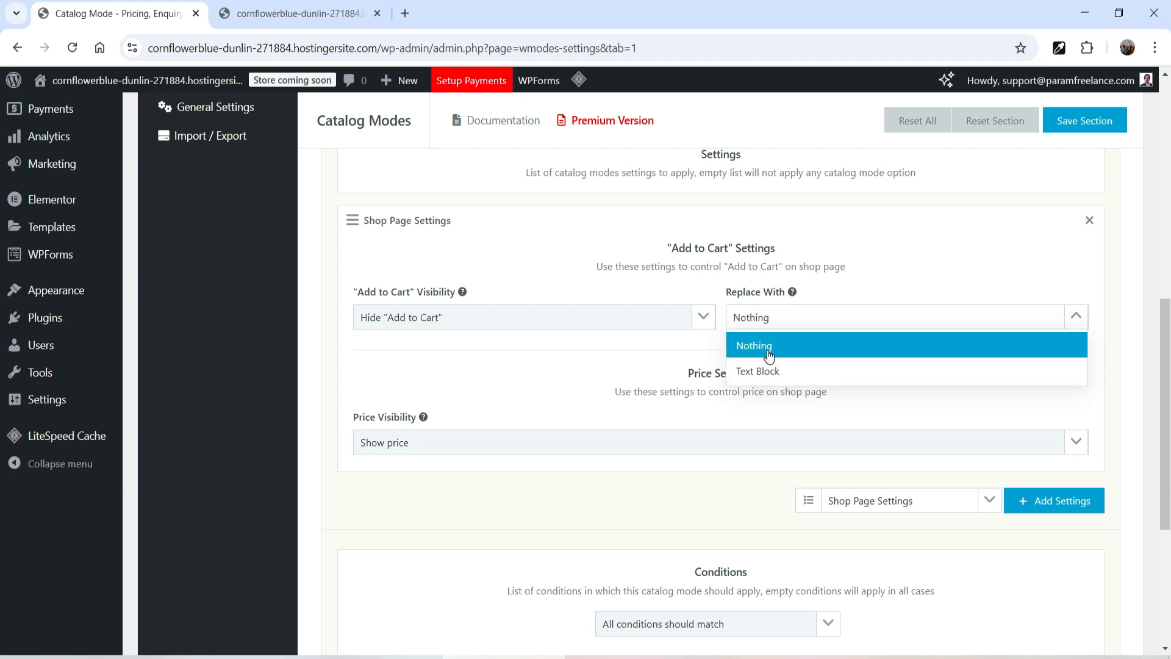
pyautogui.click(767, 348)
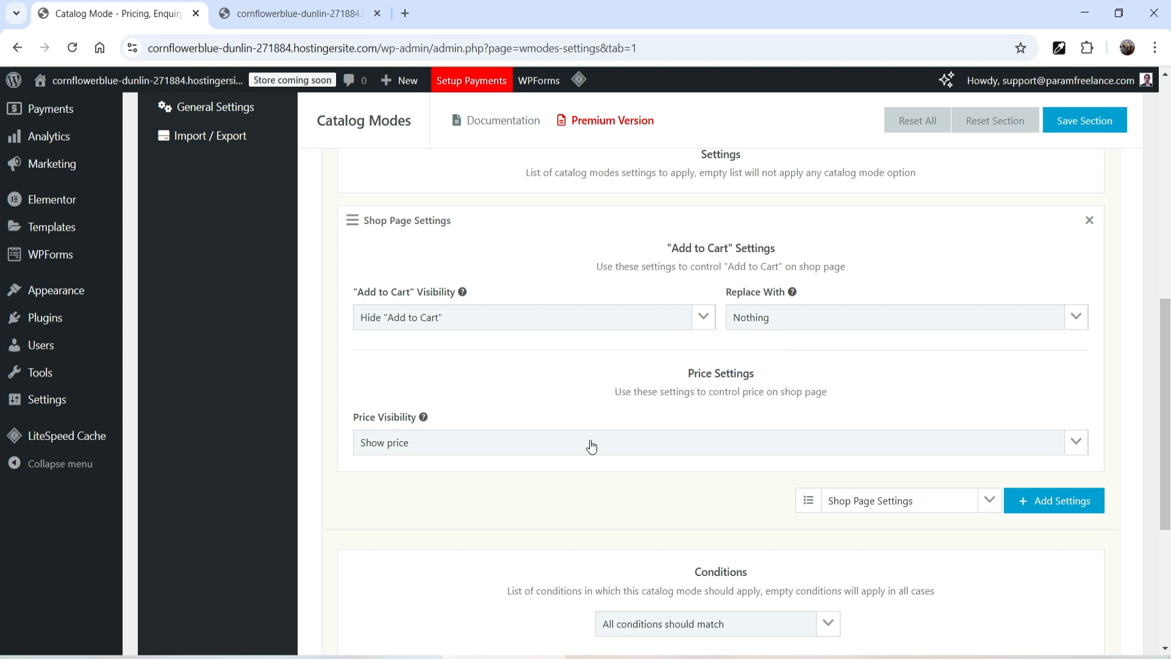
pyautogui.scroll(-3, 413, 294)
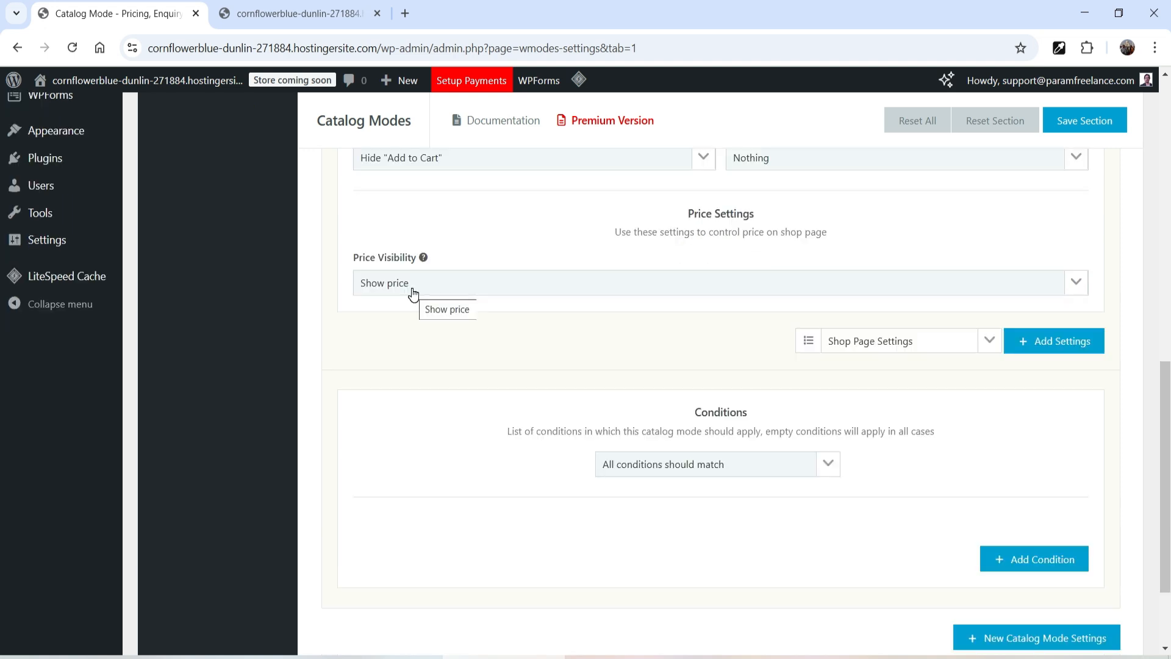
pyautogui.click(413, 293)
pyautogui.click(422, 312)
pyautogui.click(1087, 121)
# Step: Reload the storefront, scroll through the product grid and open the Dark Brown Jeans product page
pyautogui.click(294, 13)
pyautogui.moveTo(704, 80)
pyautogui.click(738, 149)
pyautogui.scroll(-8, 11, 341)
pyautogui.scroll(-6, 11, 341)
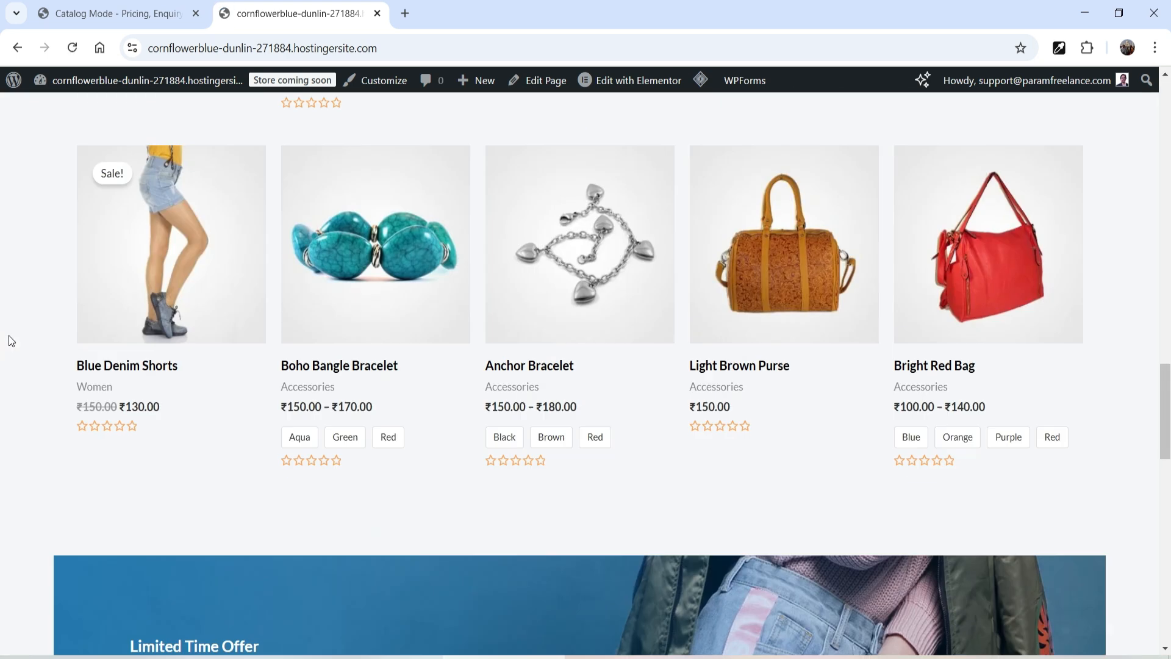
pyautogui.scroll(4, 11, 340)
pyautogui.scroll(1, 553, 340)
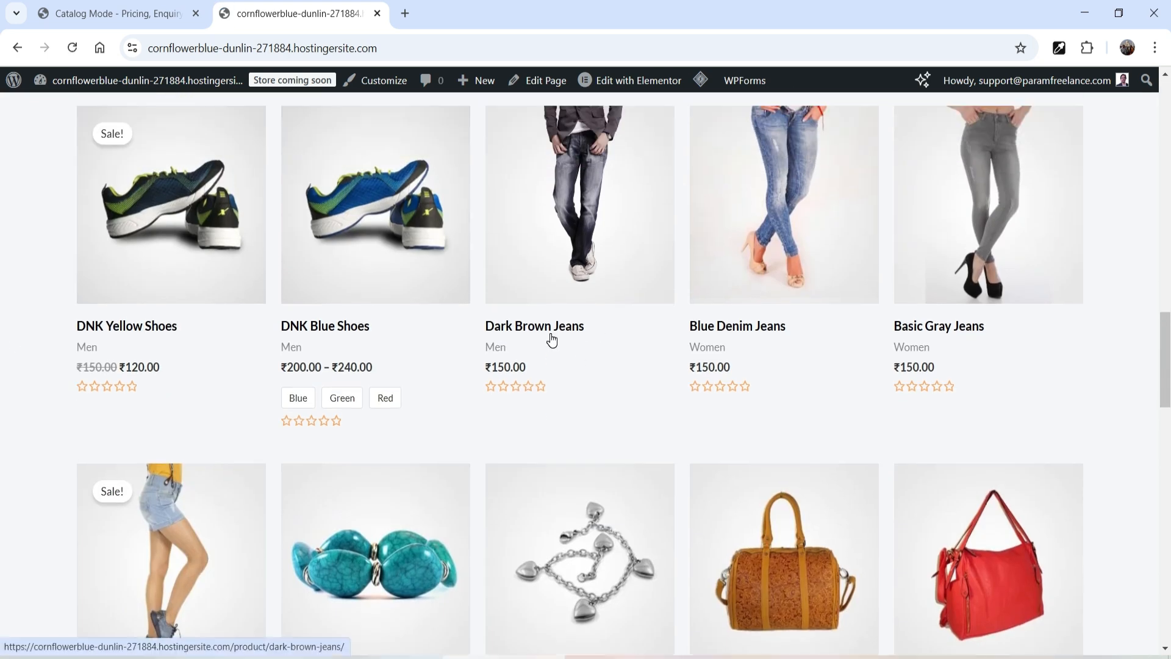
pyautogui.click(603, 199)
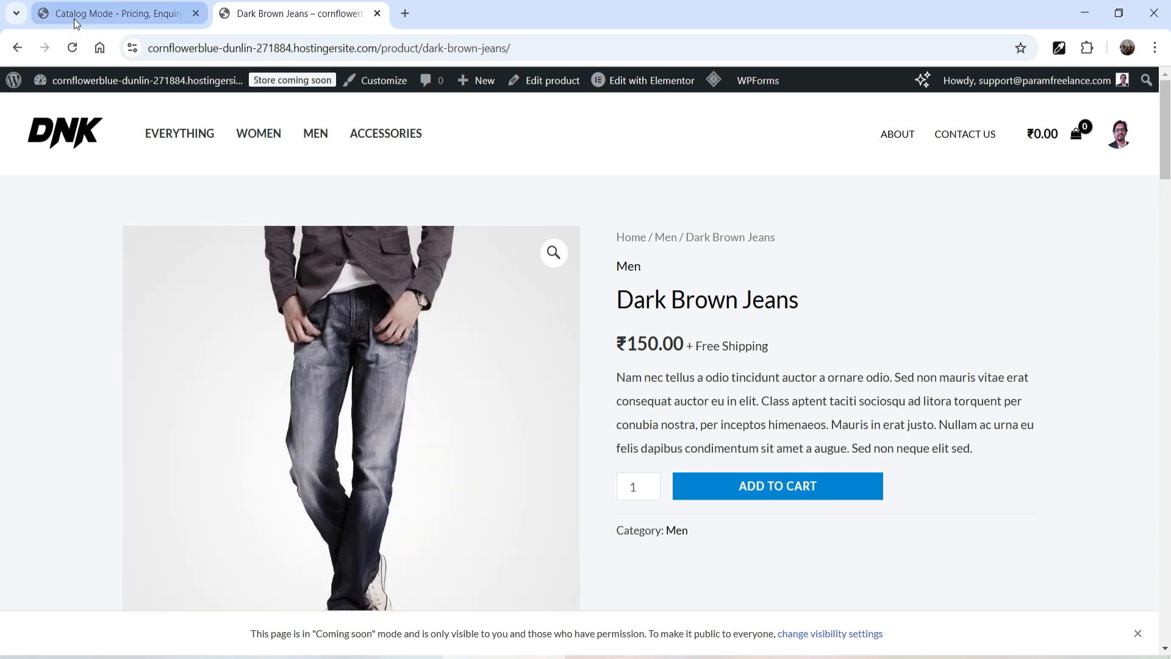
# Step: Back in the Catalog Modes settings, add Product Page Settings to the catalog mode
pyautogui.click(116, 13)
pyautogui.scroll(3, 427, 427)
pyautogui.scroll(4, 510, 463)
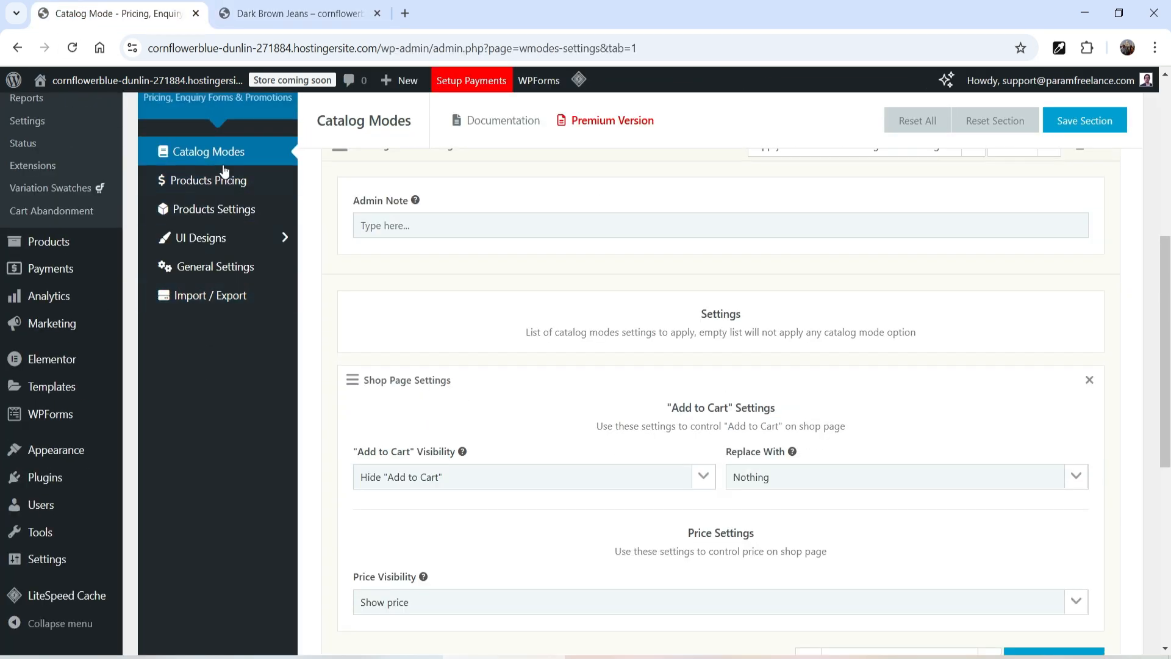
pyautogui.scroll(-4, 946, 329)
pyautogui.scroll(-1, 919, 335)
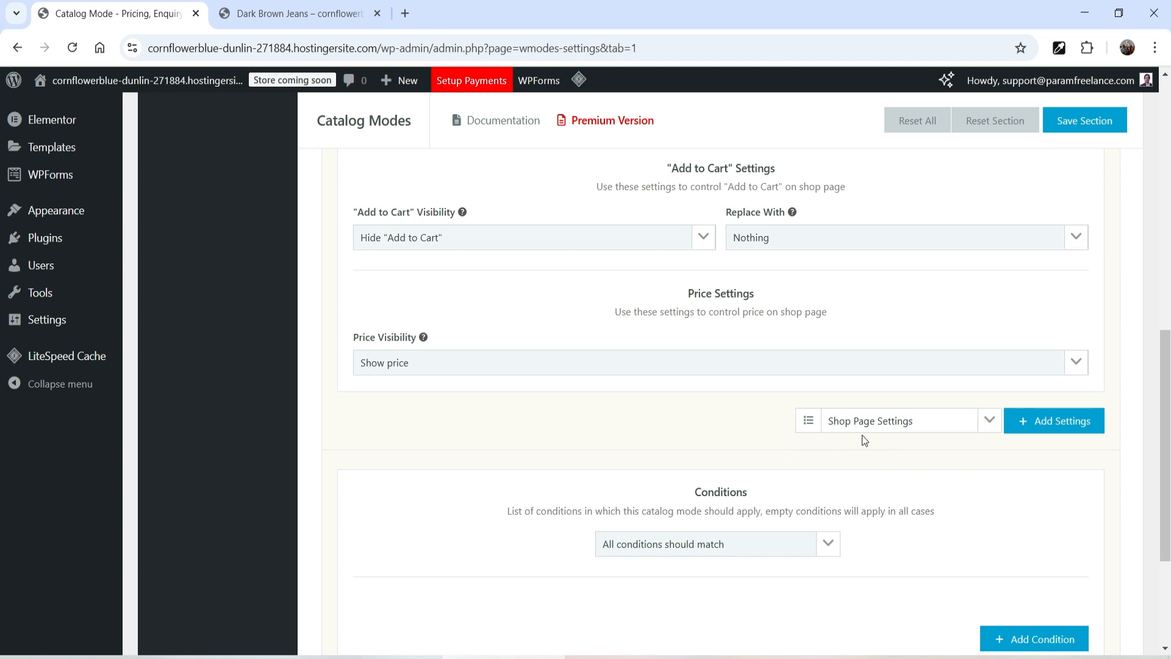
pyautogui.click(988, 420)
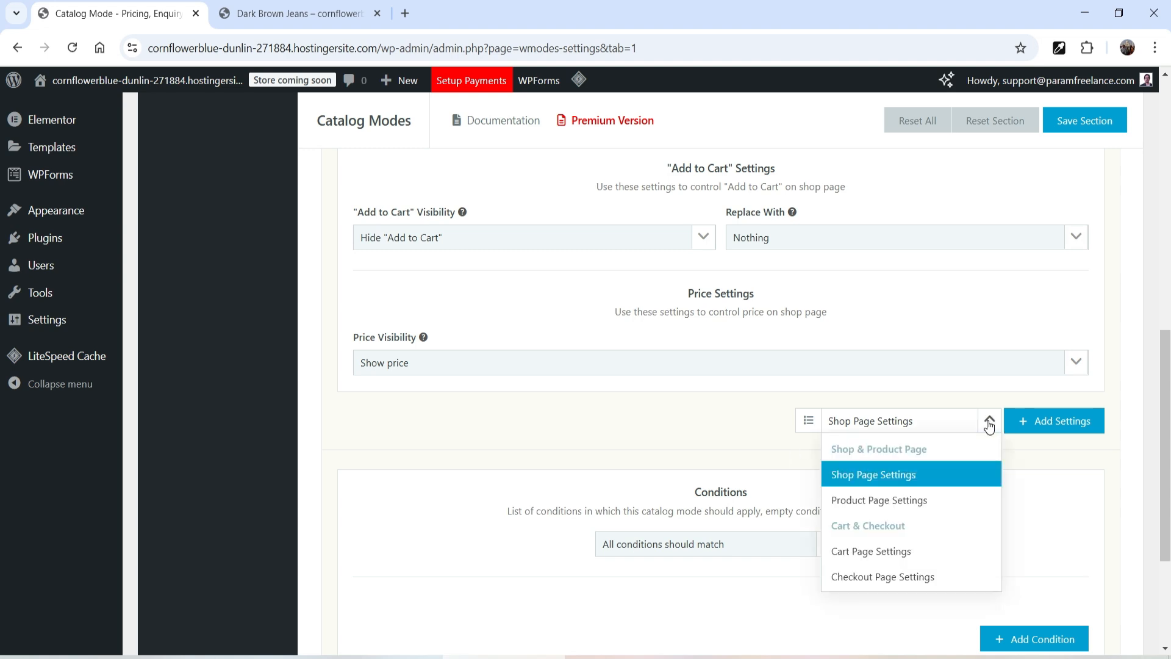
pyautogui.click(909, 505)
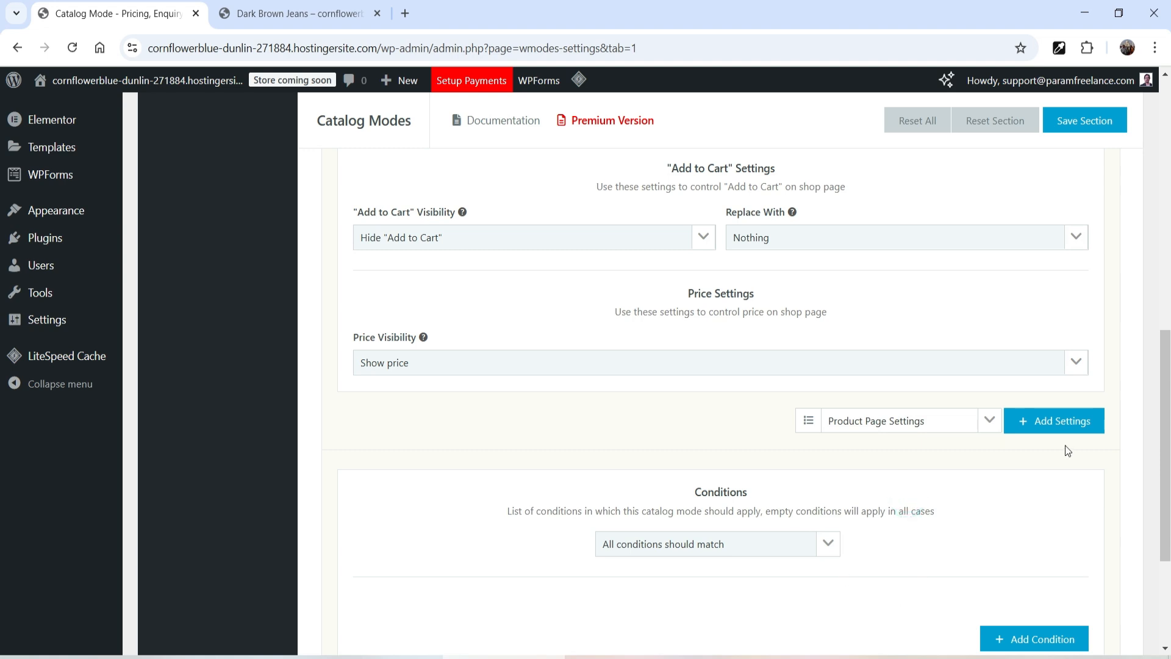
pyautogui.click(1062, 426)
# Step: In Product Page Settings, set Add to Cart visibility to Hide "Add to Cart" and replace it with Text Block
pyautogui.scroll(-4, 1067, 384)
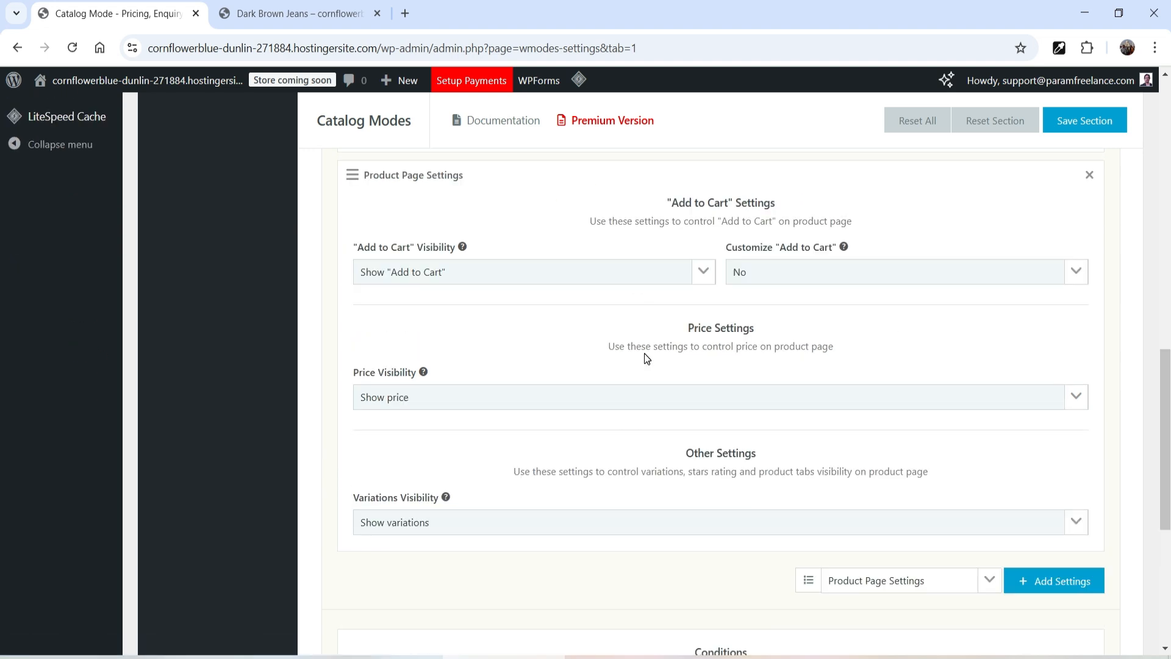
pyautogui.click(390, 272)
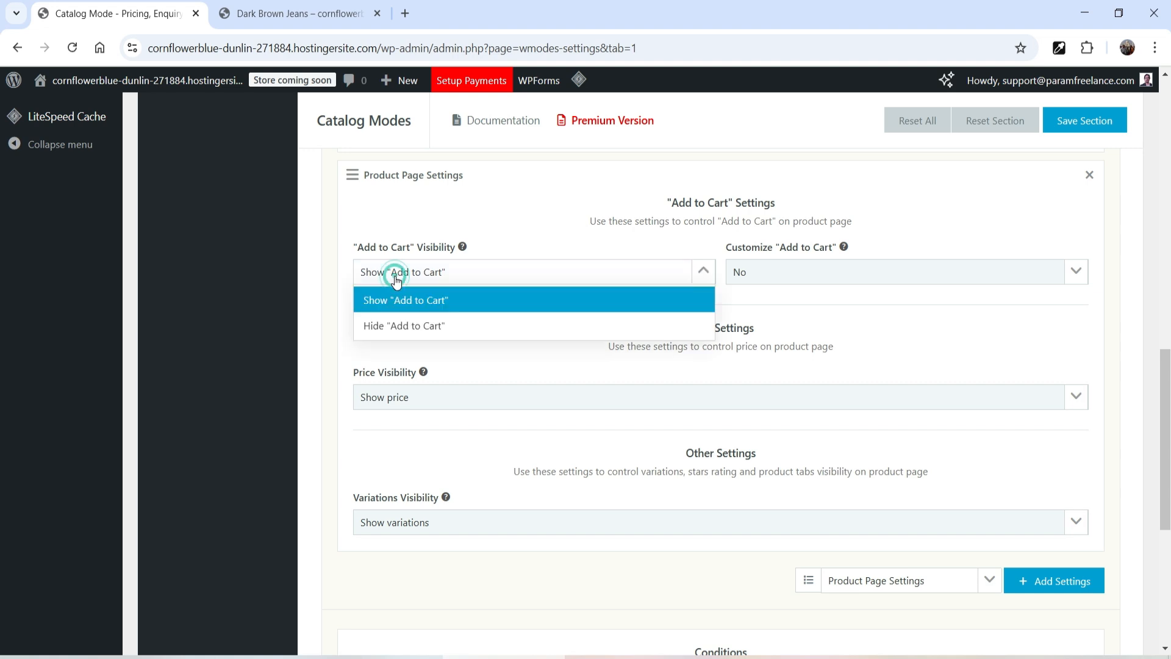
pyautogui.click(417, 323)
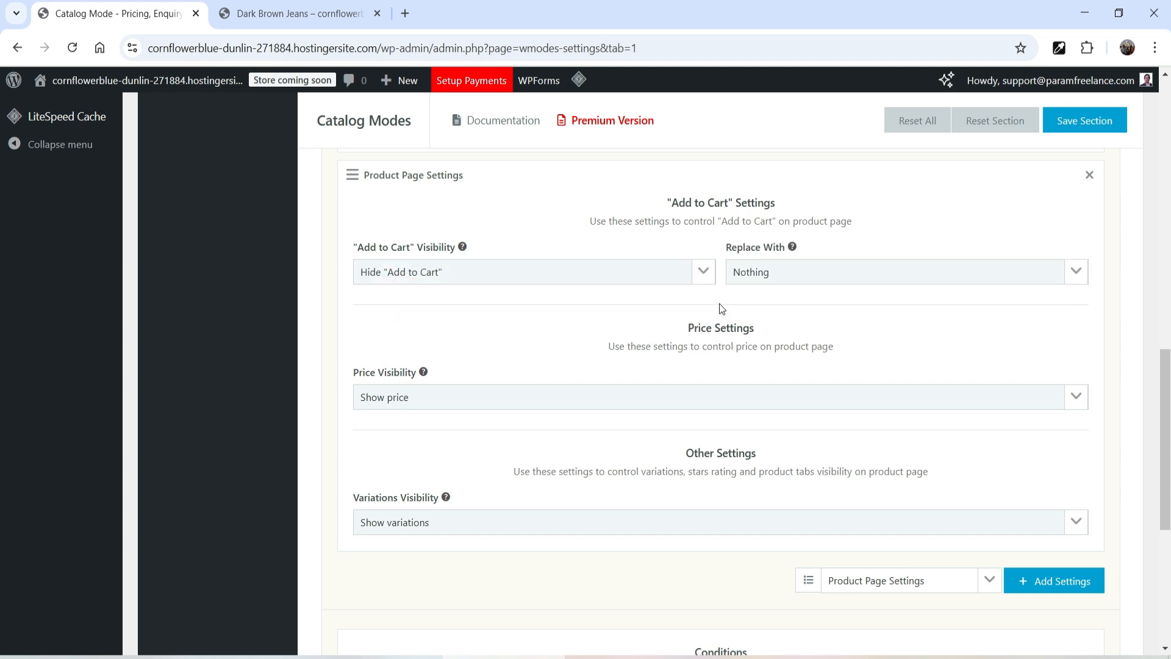
pyautogui.click(784, 279)
pyautogui.click(784, 323)
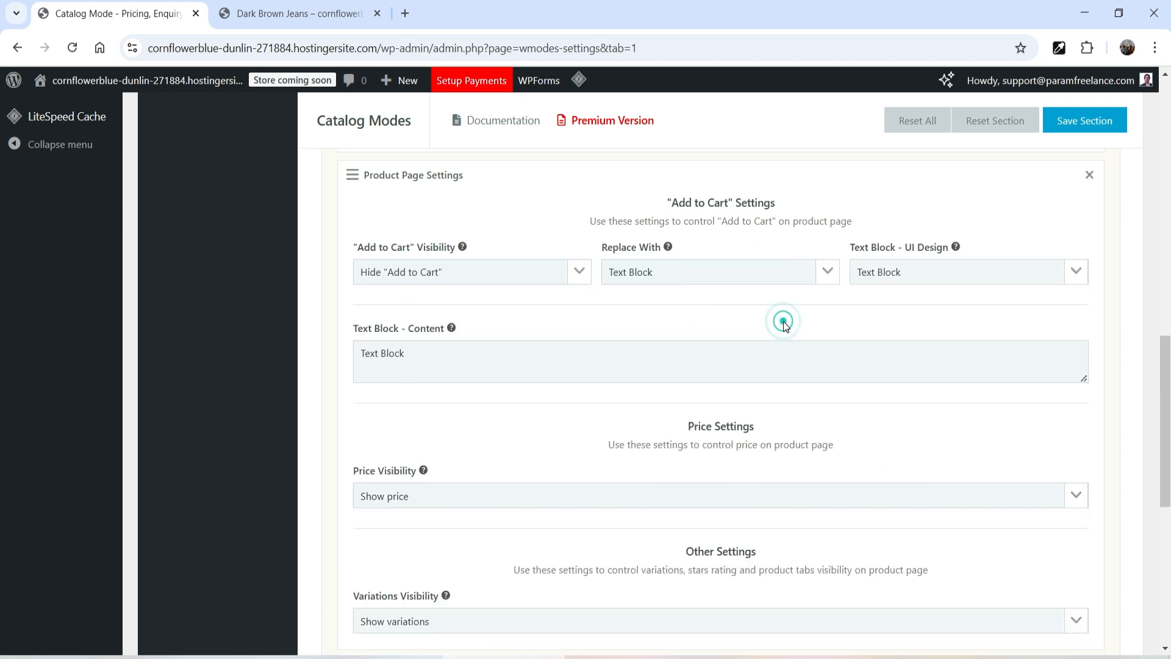
# Step: Set the text block content to "Please contact us for more details. <a href="">Click Here</a>"
pyautogui.click(304, 14)
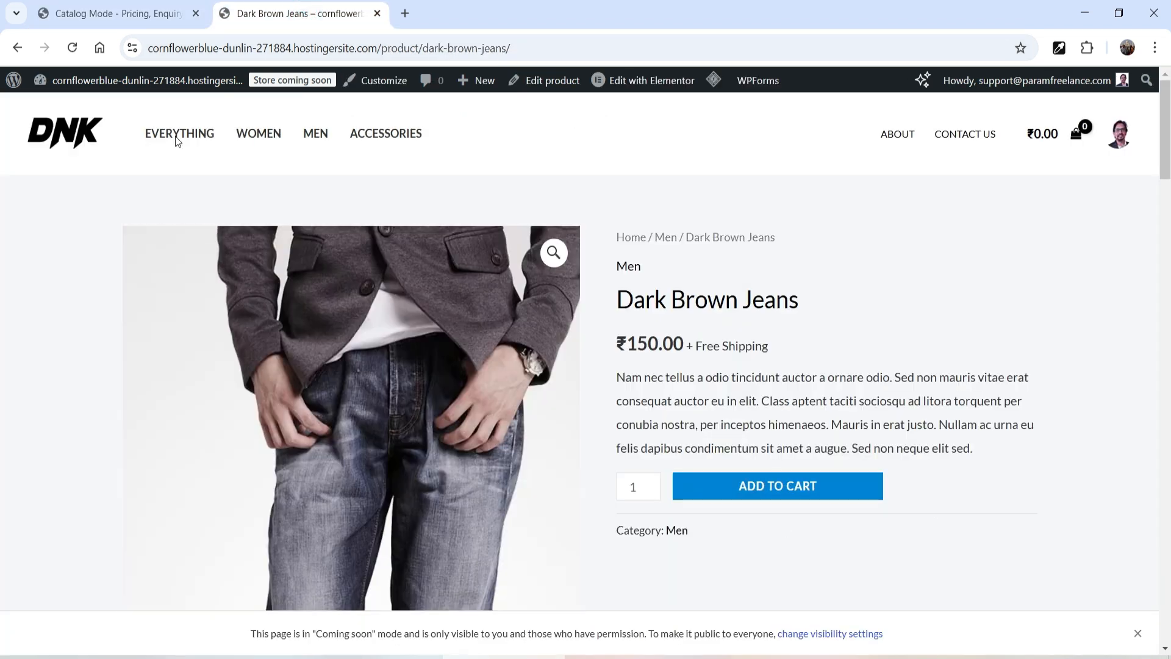
pyautogui.click(113, 15)
pyautogui.click(448, 351)
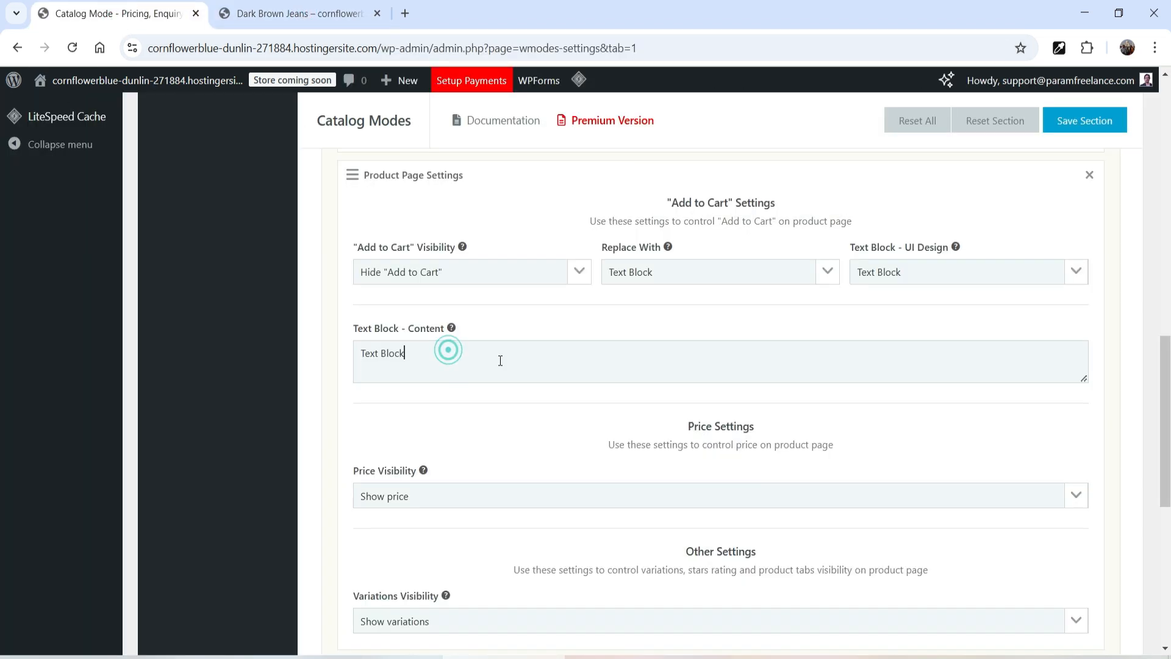
pyautogui.hotkey('ctrl', 'a')
pyautogui.write('P')
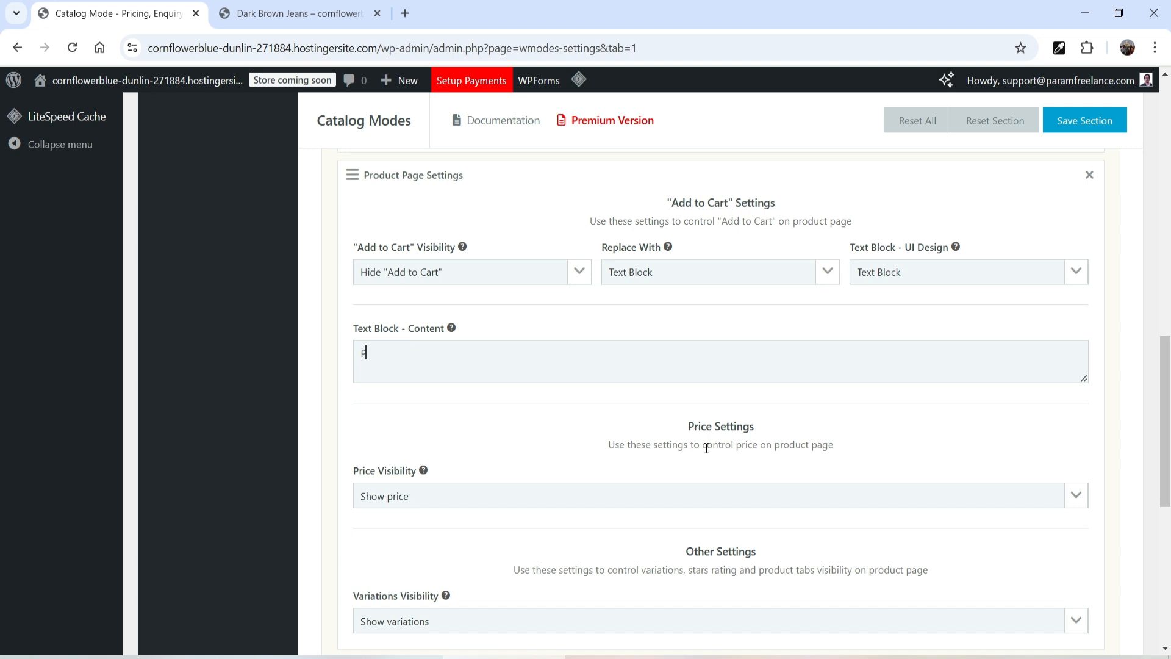
pyautogui.write('leese contact us for more details. <a href="">Click Here</a>')
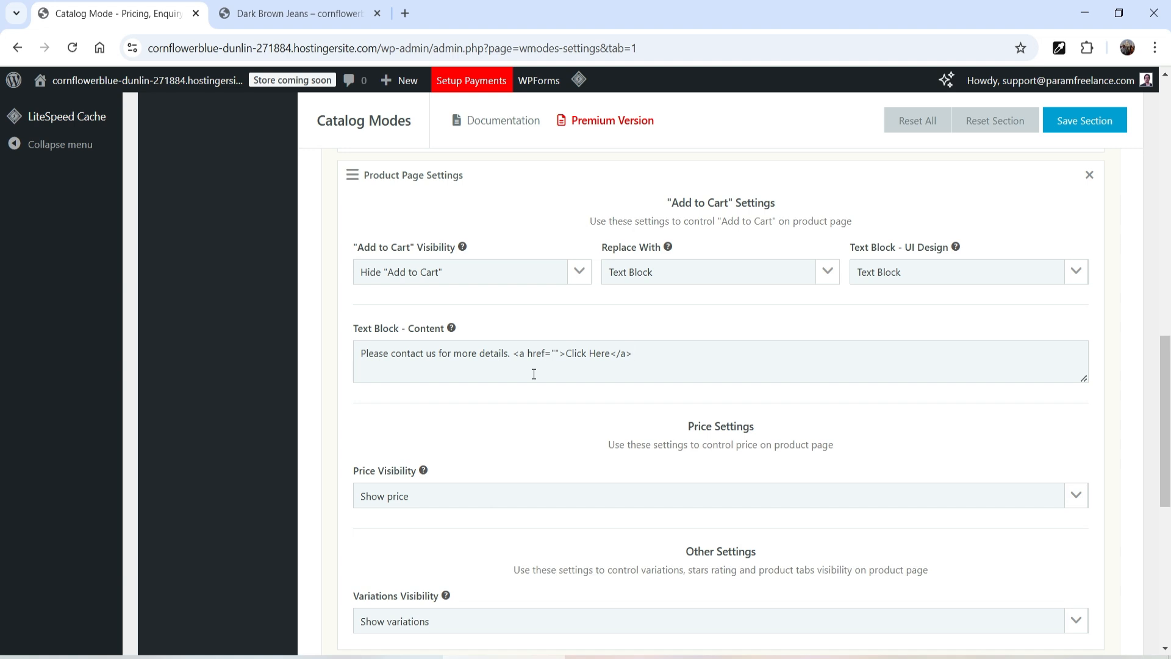
# Step: Copy the storefront's Contact Us link address and paste it inside the text block's href quotes
pyautogui.click(318, 12)
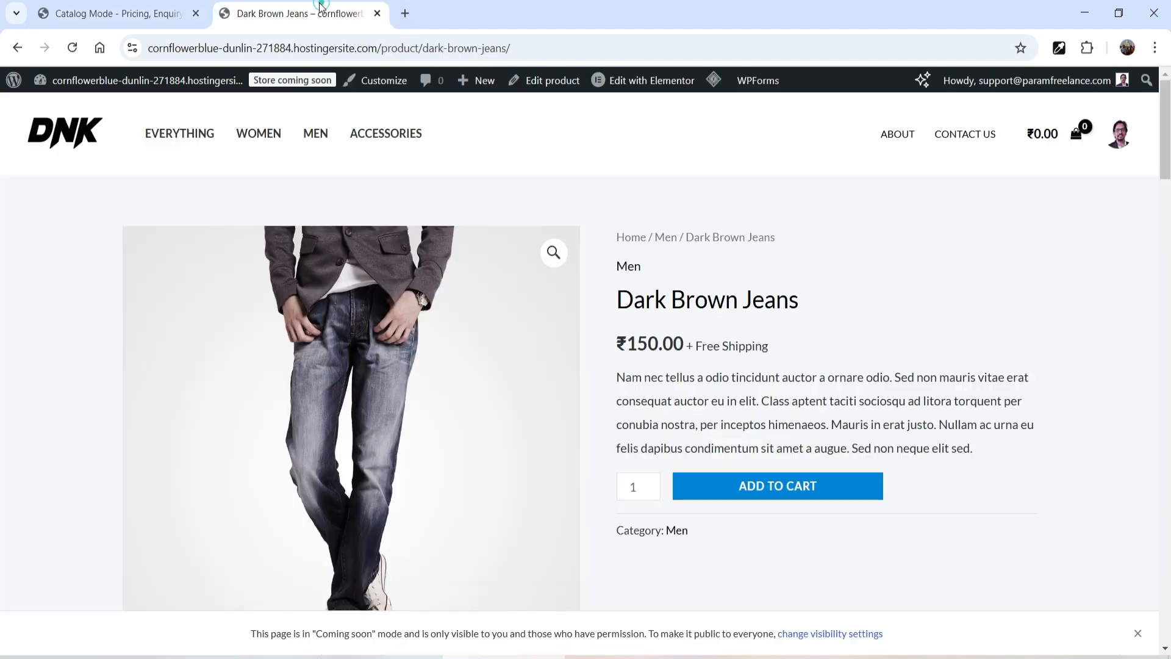
pyautogui.rightClick(986, 150)
pyautogui.click(1013, 257)
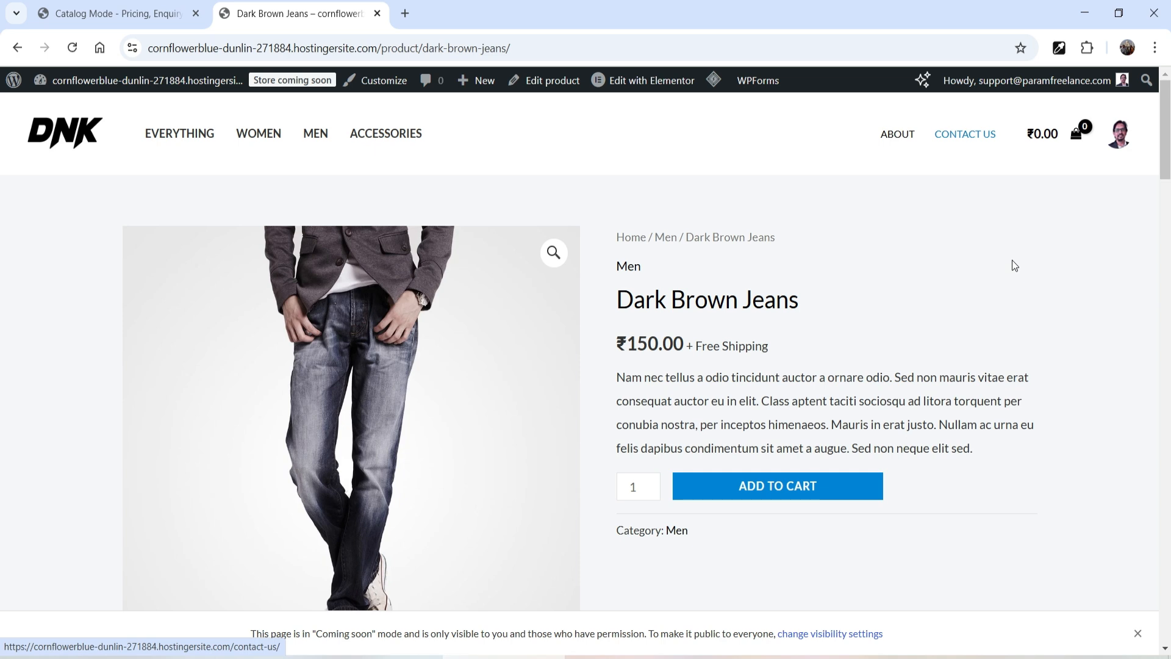
pyautogui.click(106, 13)
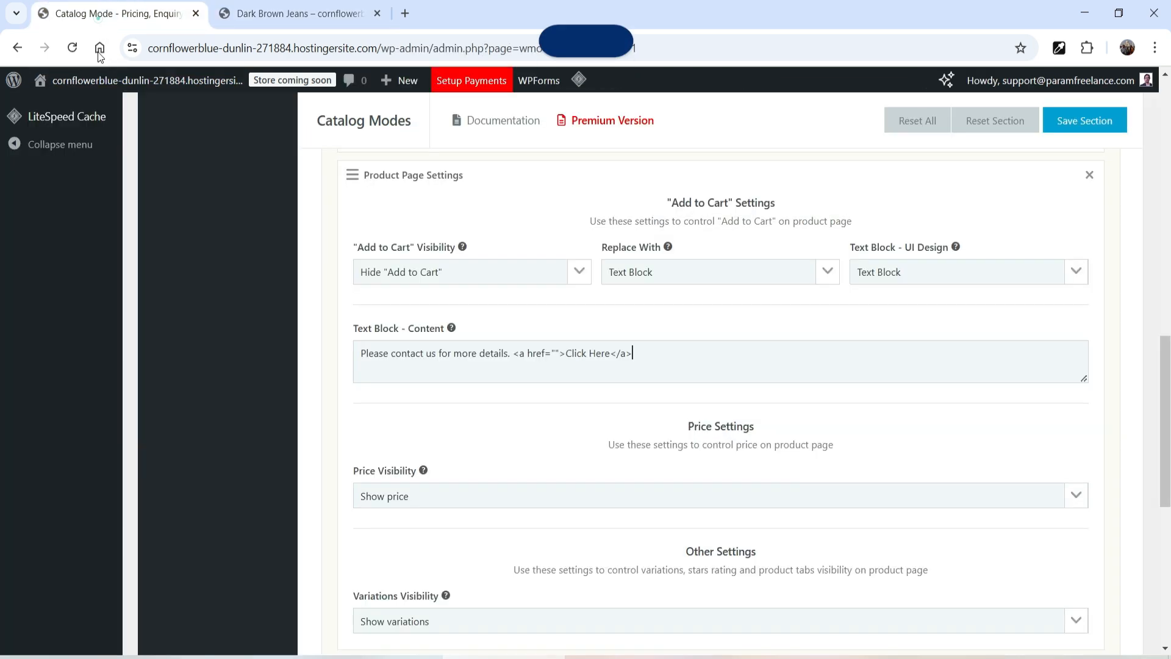
pyautogui.click(555, 353)
pyautogui.hotkey('ctrl', 'v')
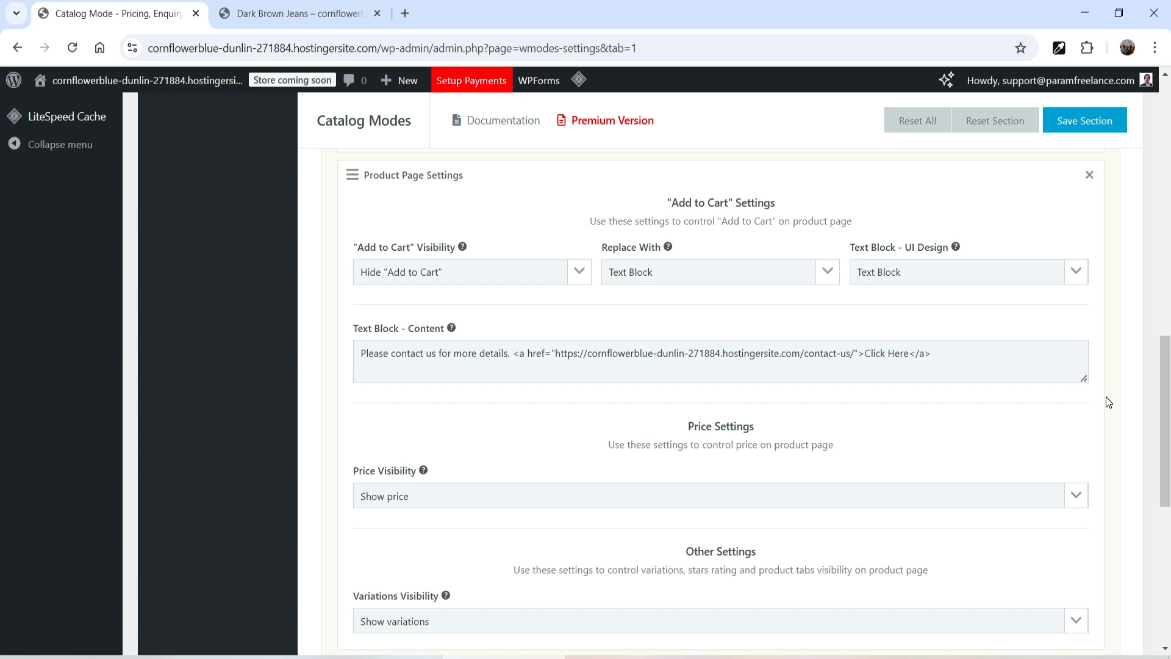
# Step: Save the Catalog Modes section
pyautogui.scroll(-3, 933, 372)
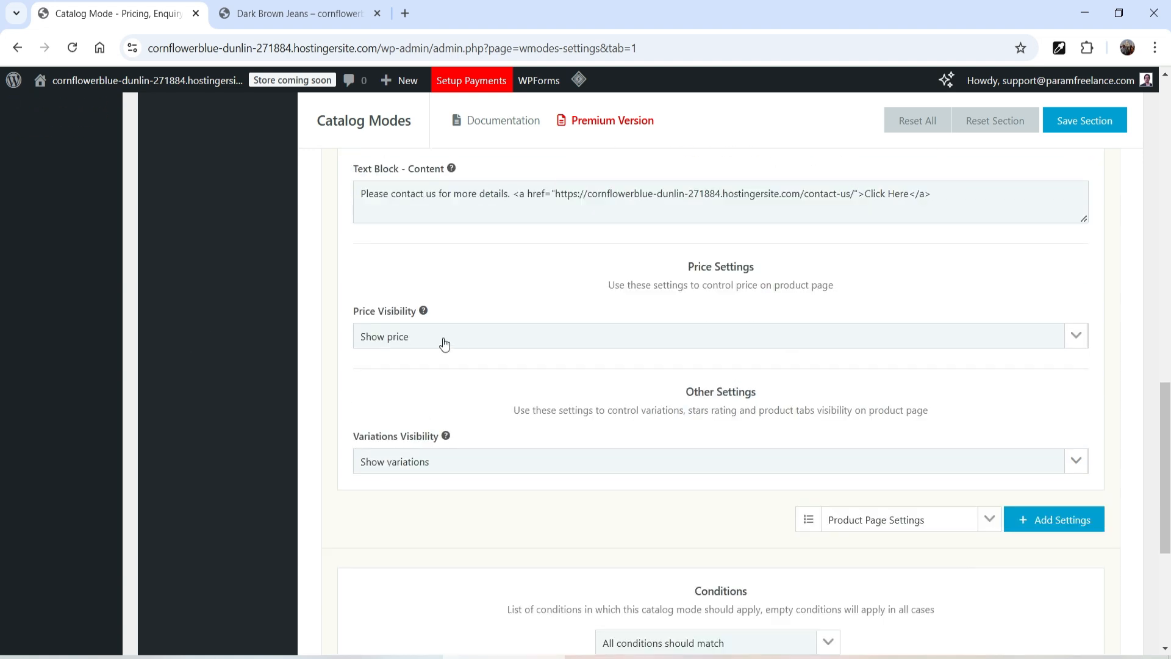
pyautogui.scroll(-1, 444, 344)
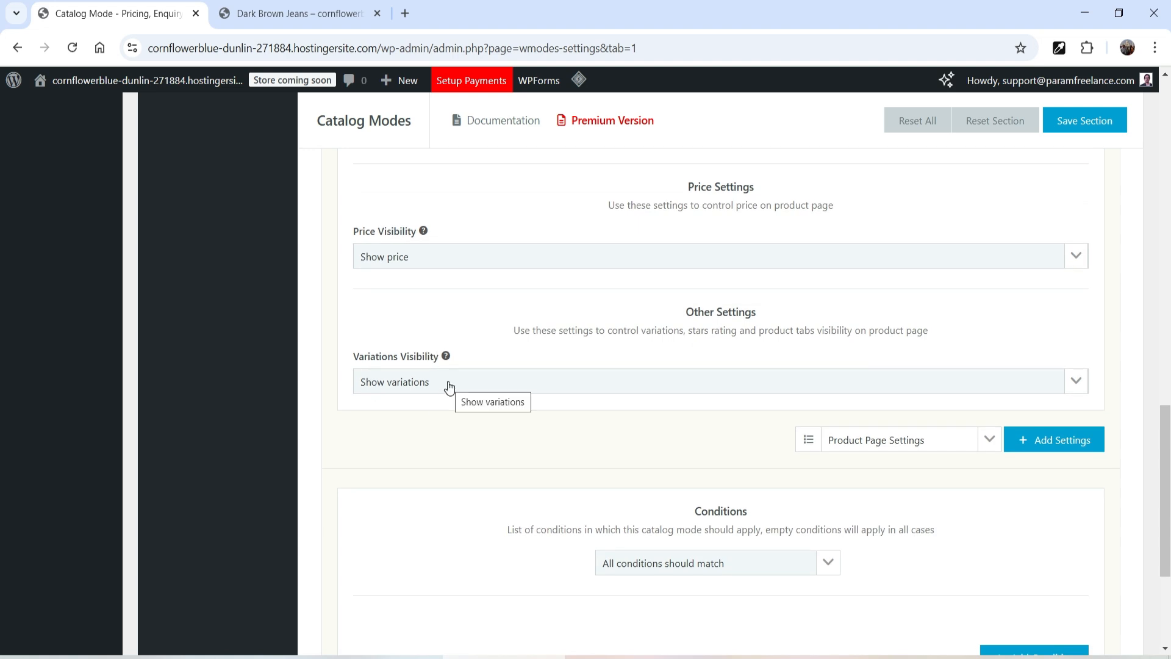
pyautogui.click(1084, 126)
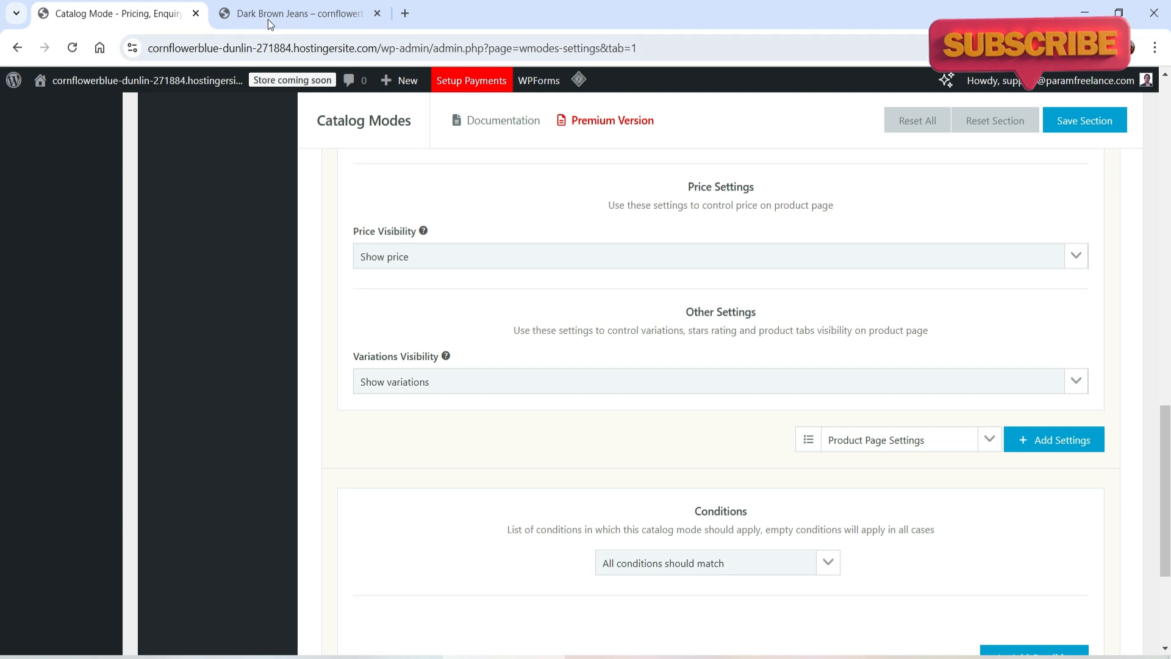
# Step: Reload the Dark Brown Jeans page, test the Click Here contact link, and go back to the product
pyautogui.click(285, 13)
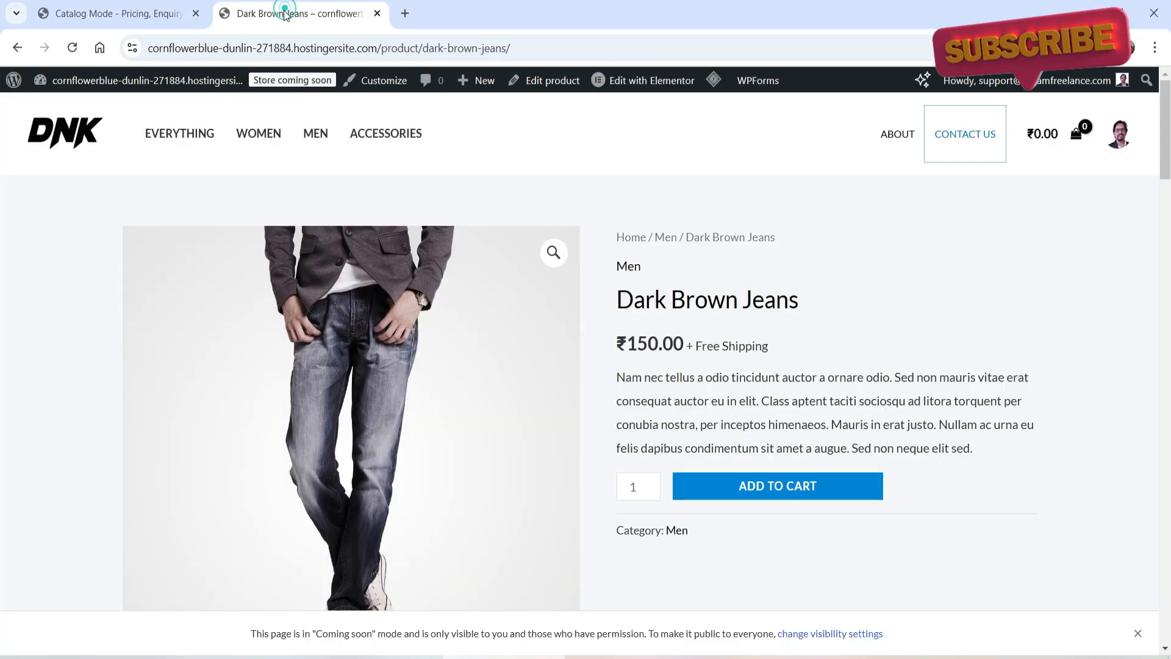
pyautogui.moveTo(714, 80)
pyautogui.click(729, 150)
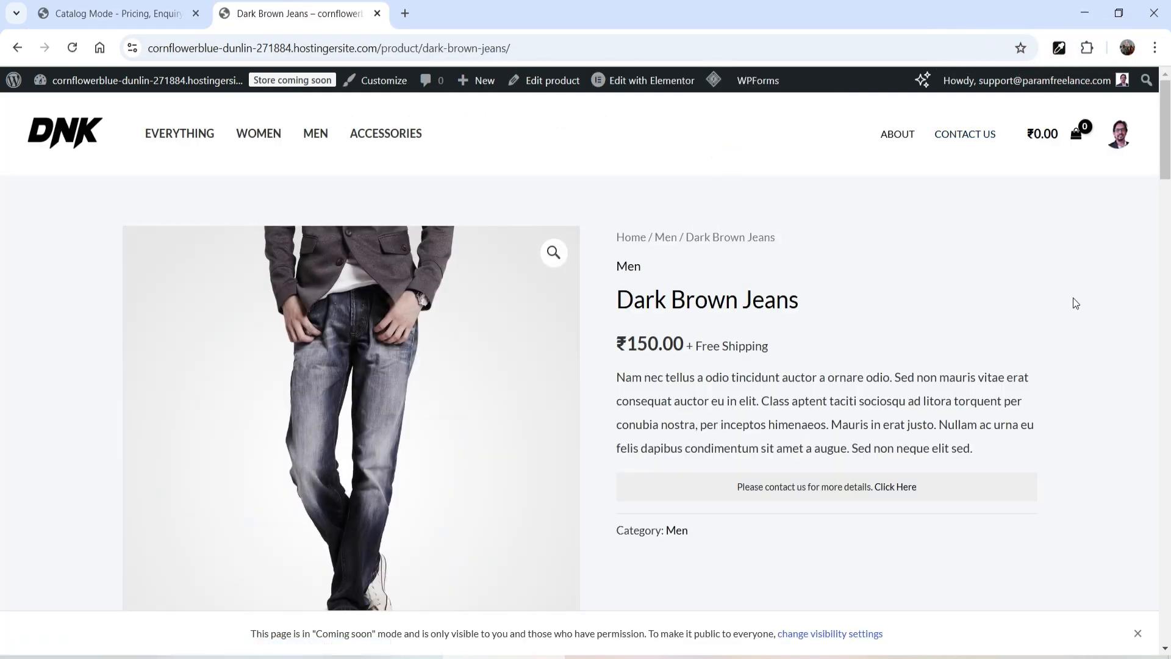
pyautogui.scroll(-1, 1064, 290)
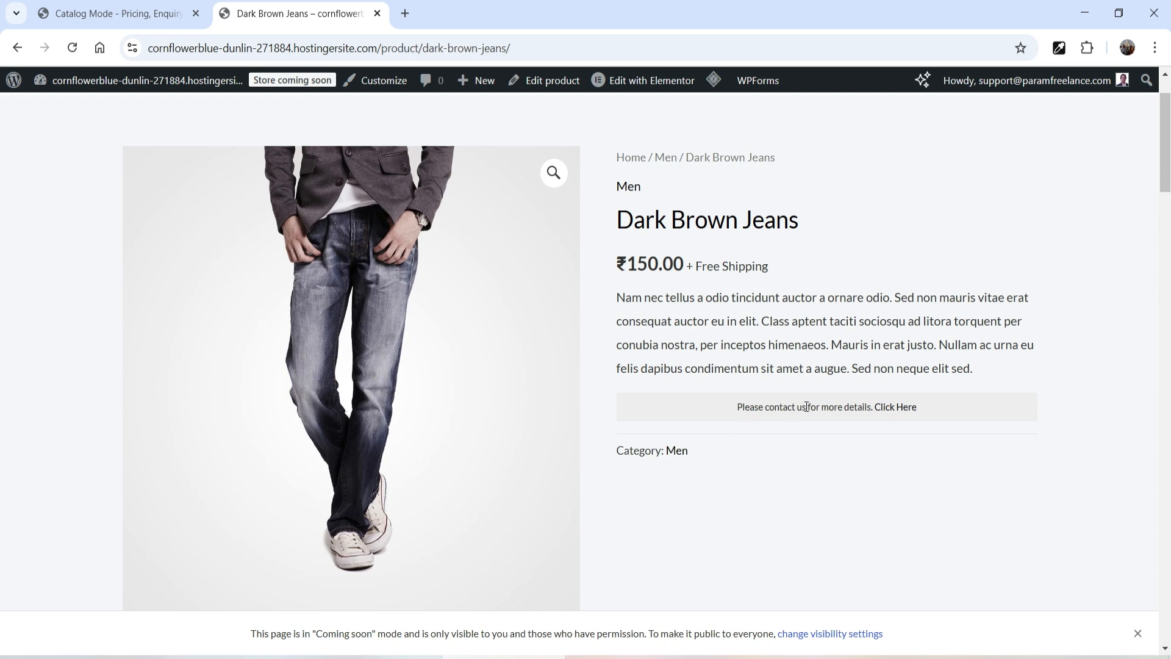
pyautogui.click(895, 408)
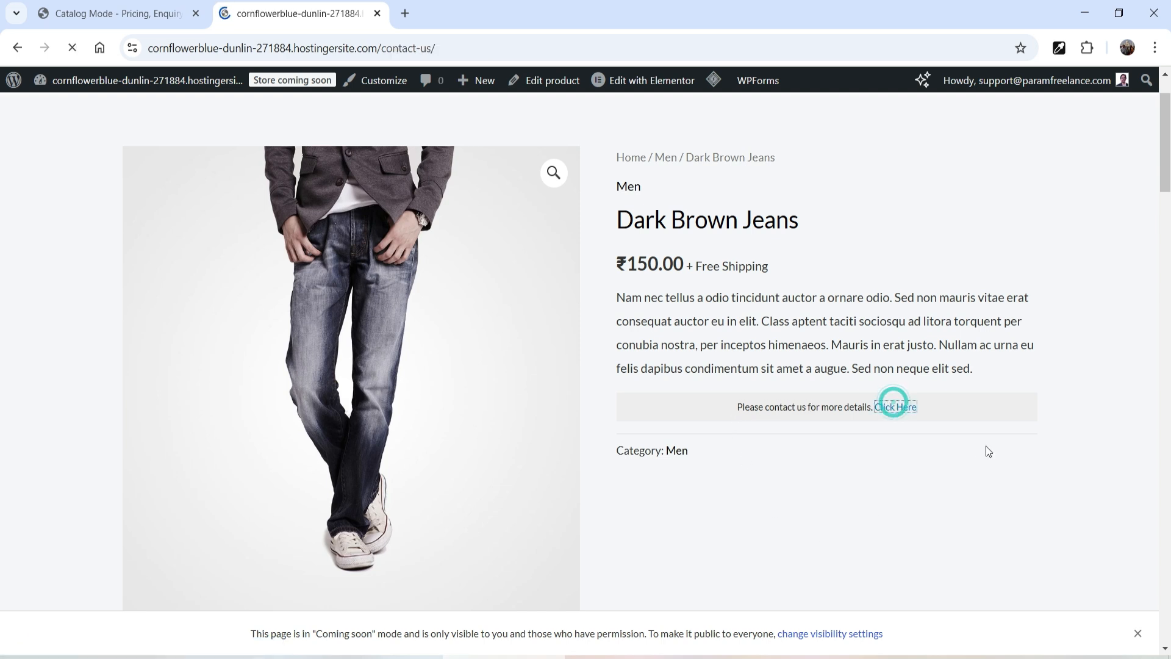
pyautogui.hotkey('alt', 'Left')
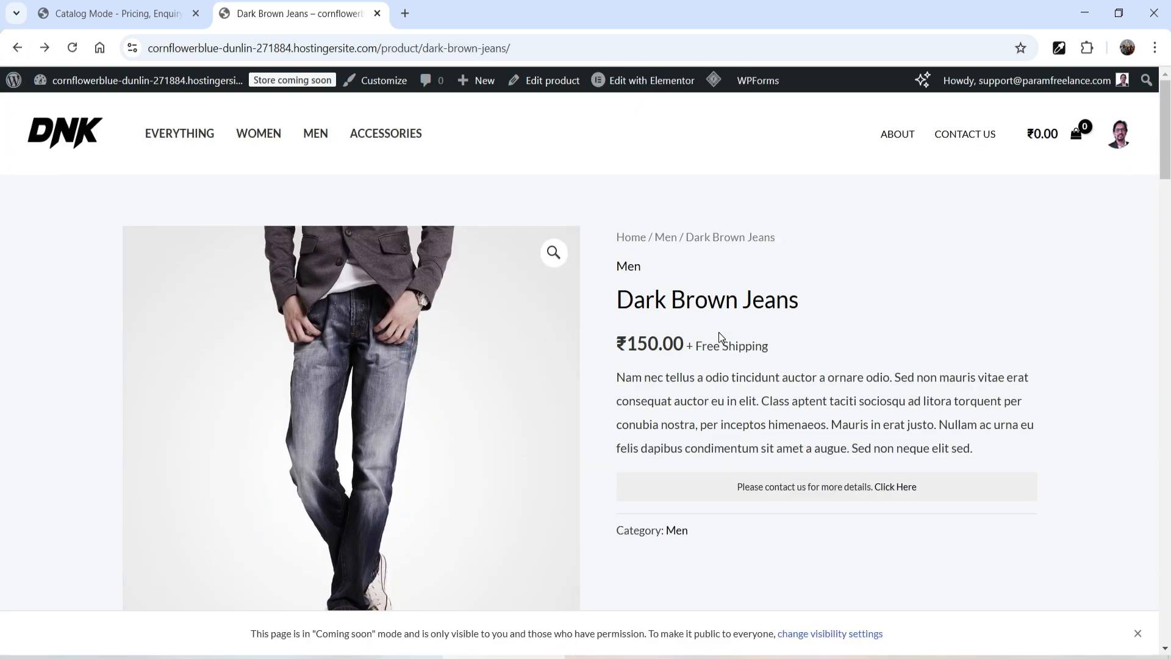
# Step: Open the Everything store page and scroll through its products
pyautogui.click(172, 133)
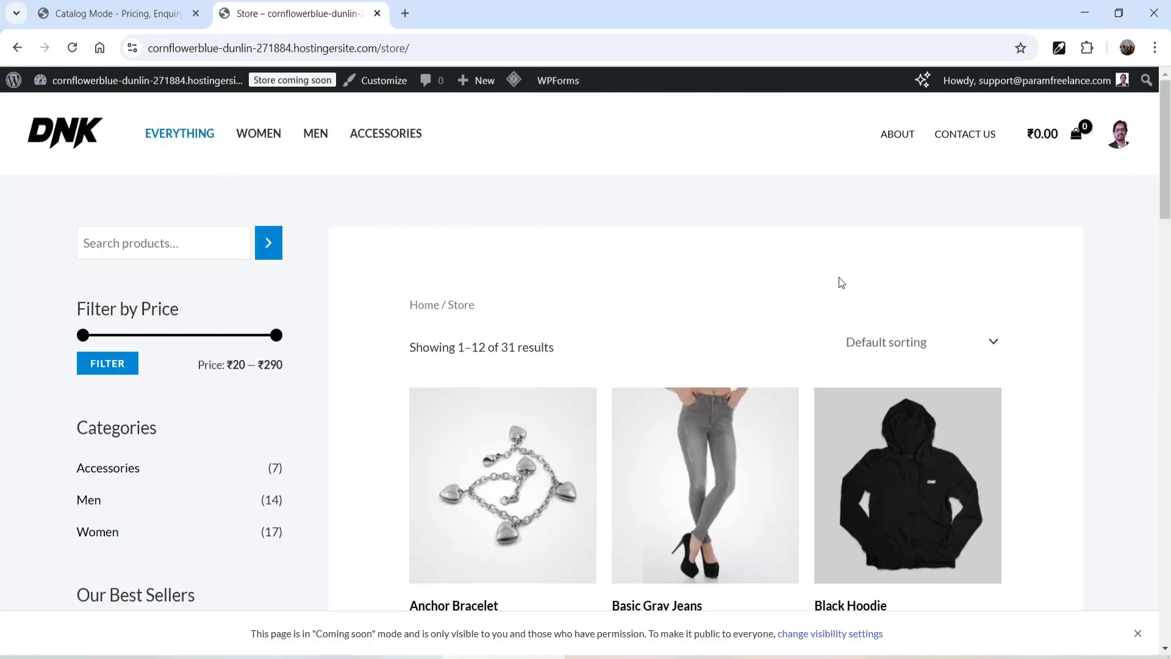
pyautogui.scroll(-5, 393, 276)
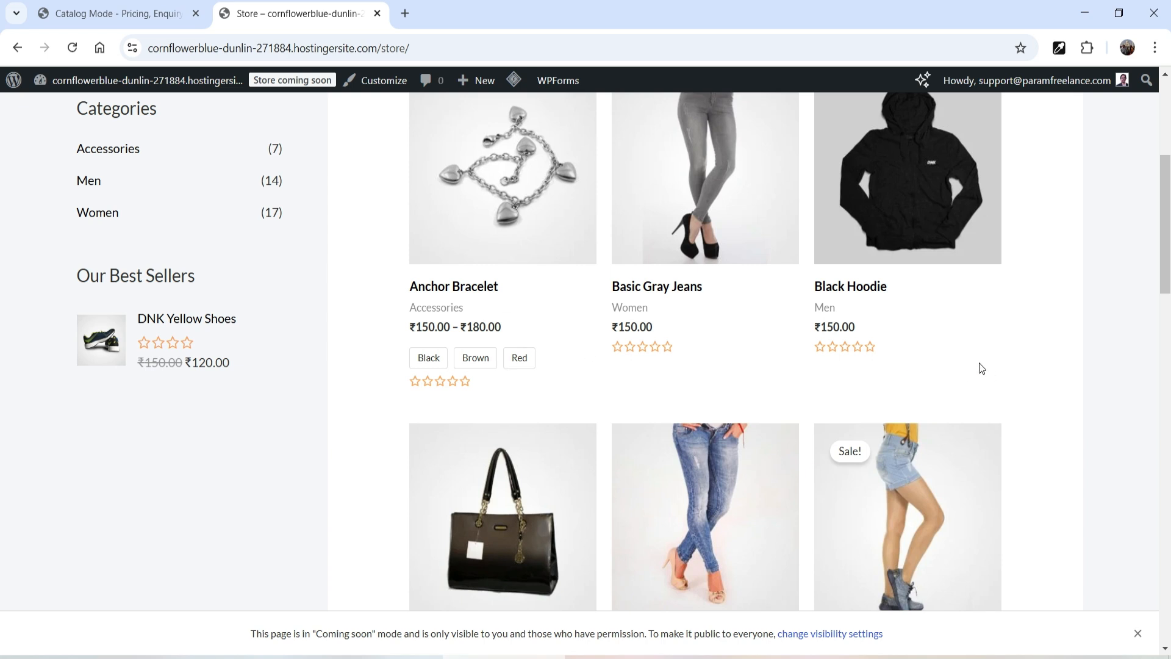
# Step: Upload, install and activate the woocommerce-catalog-mode-premium-addon-1.1.6 zip as a new plugin
pyautogui.scroll(5, 1130, 364)
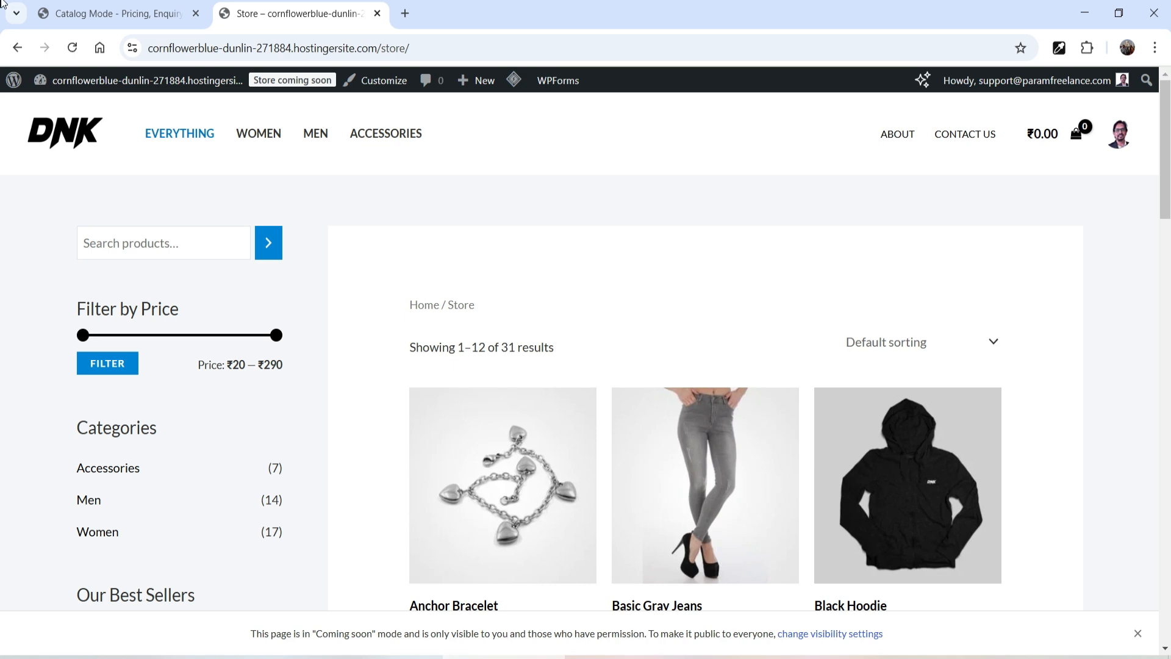
pyautogui.click(110, 13)
pyautogui.scroll(2, 148, 436)
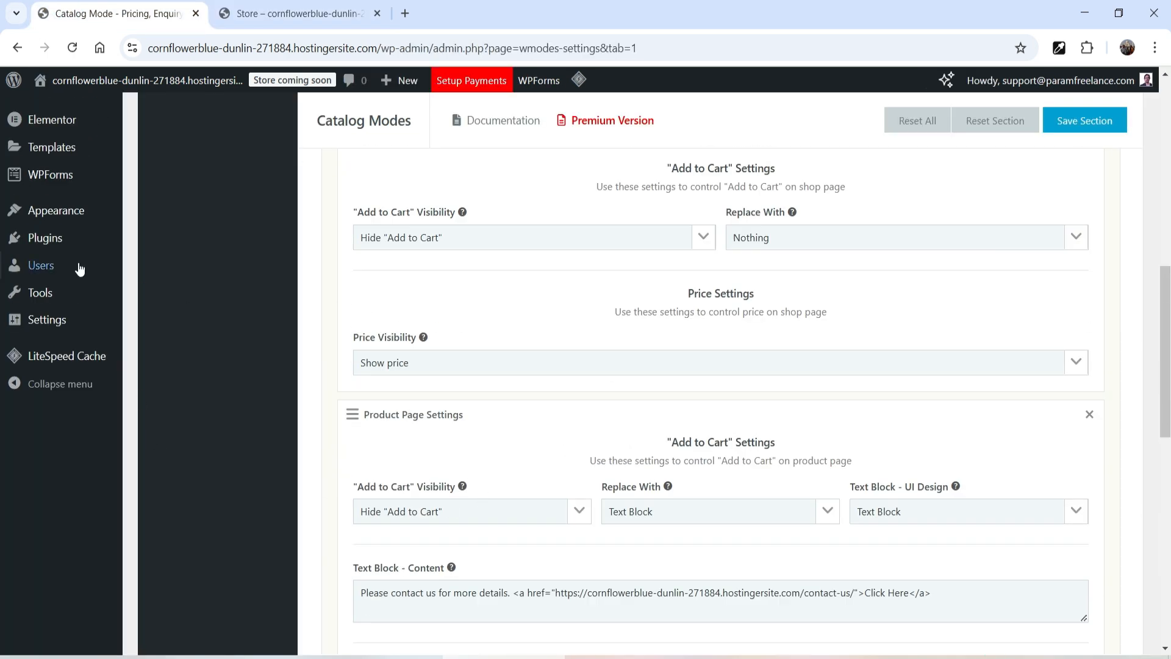
pyautogui.moveTo(68, 237)
pyautogui.click(153, 267)
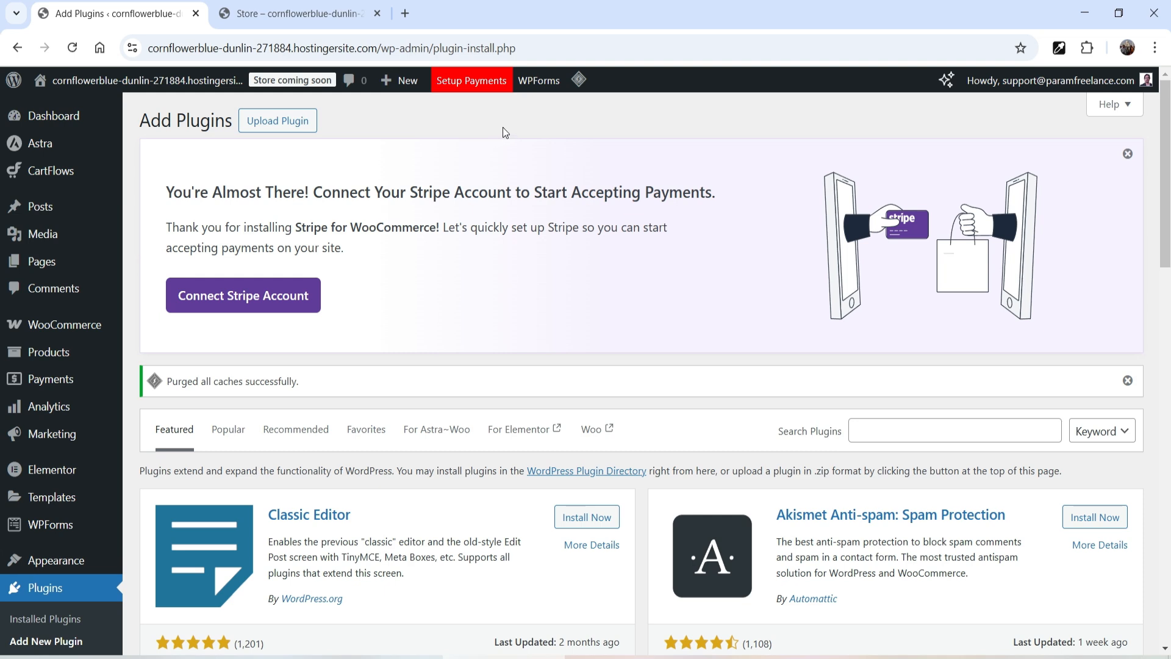
pyautogui.click(276, 120)
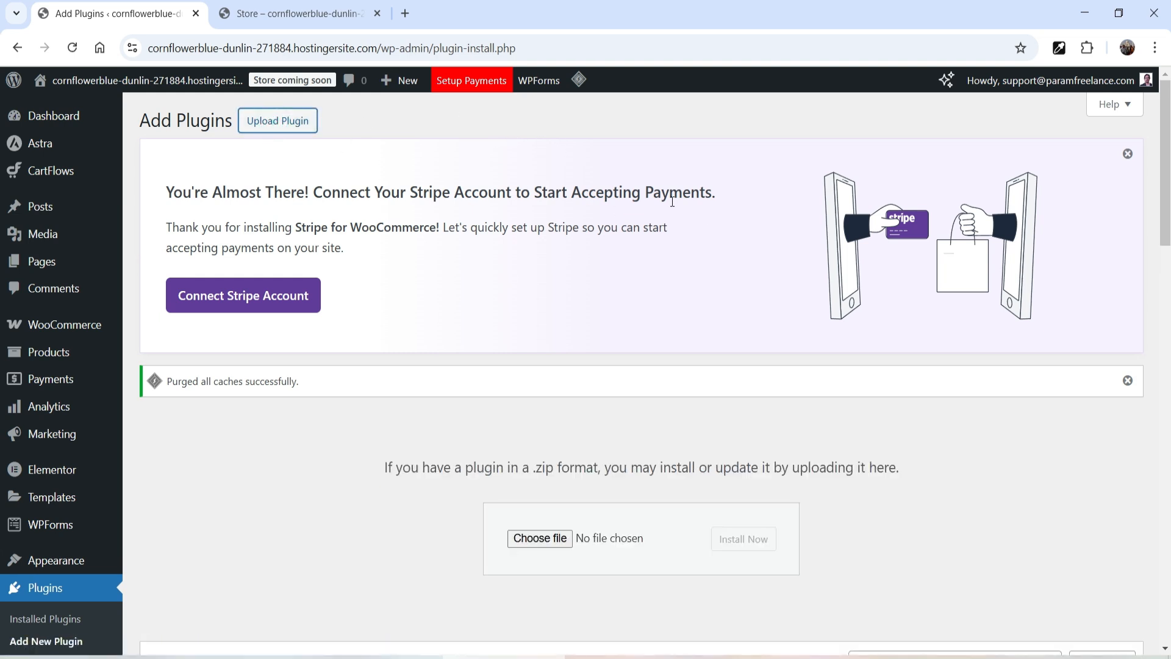
pyautogui.scroll(-4, 429, 200)
pyautogui.click(534, 300)
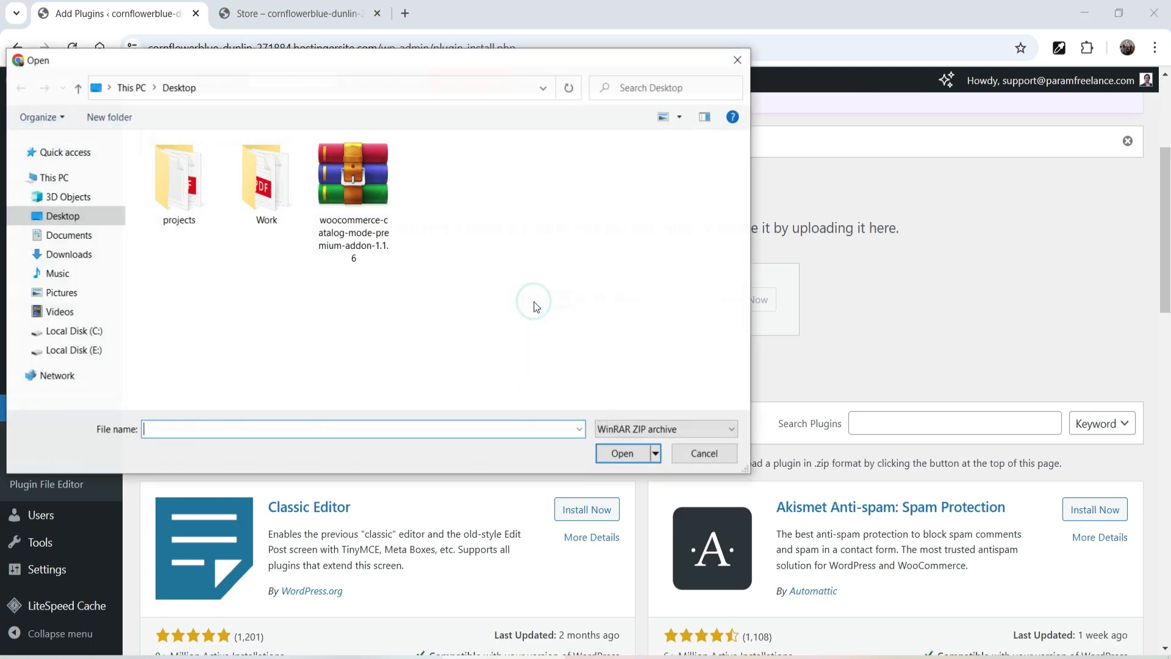
pyautogui.doubleClick(353, 196)
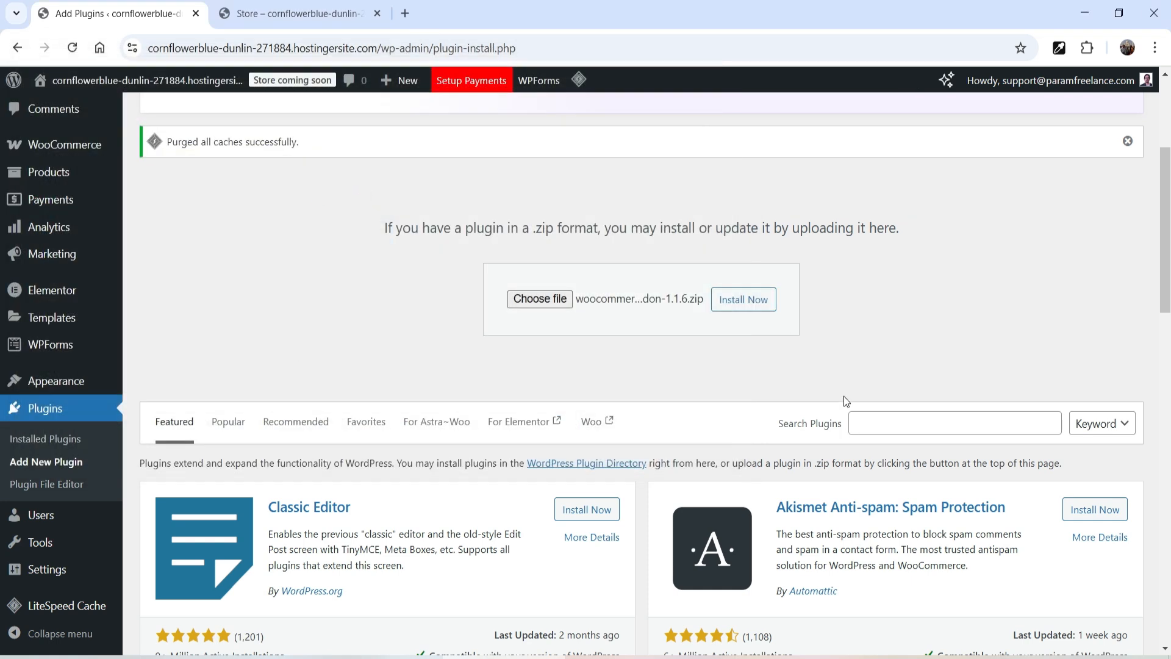
pyautogui.click(743, 299)
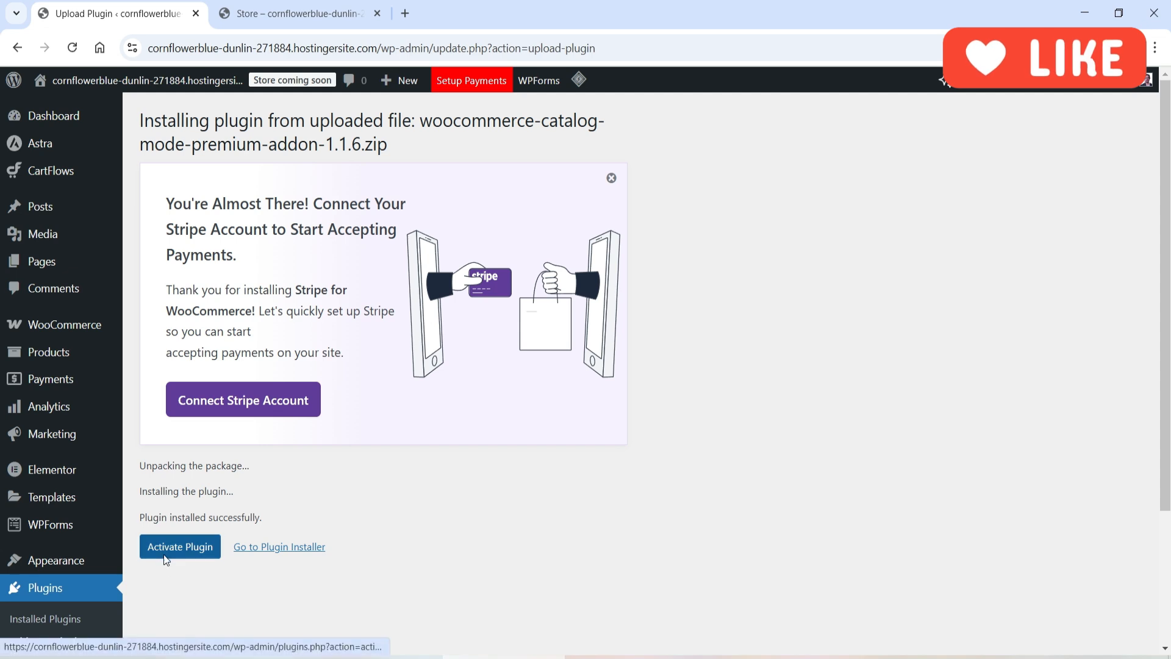
pyautogui.click(166, 558)
pyautogui.scroll(-7, 487, 351)
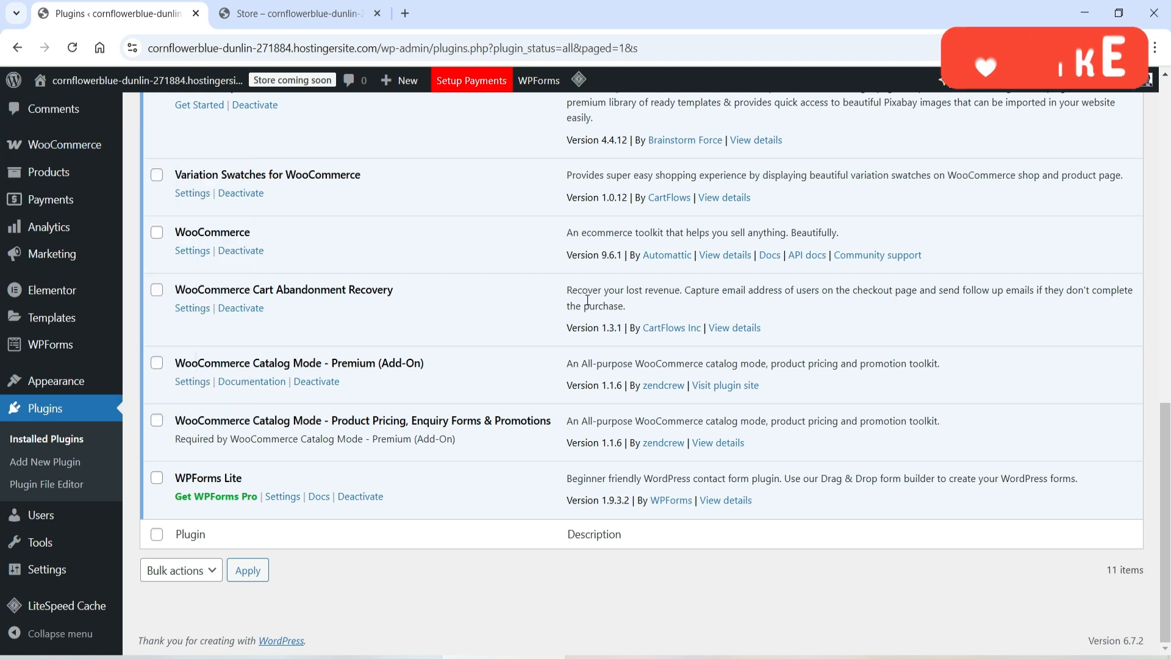
# Step: Open the WooCommerce Catalog Mode settings page
pyautogui.moveTo(64, 144)
pyautogui.click(173, 230)
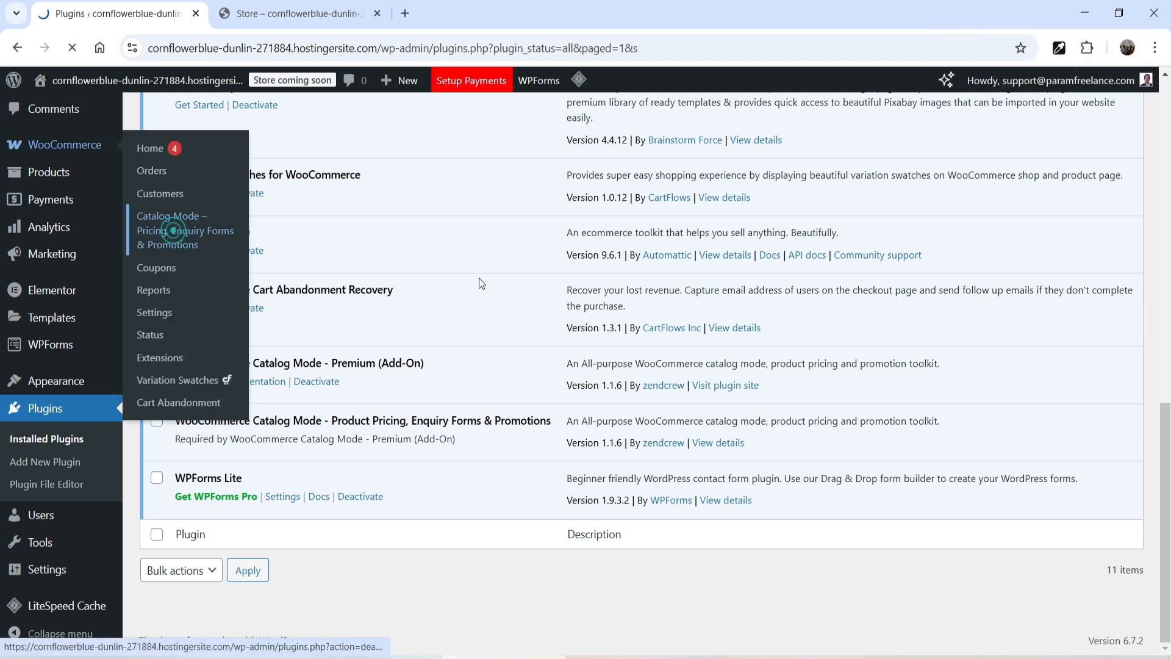
pyautogui.scroll(-2, 518, 285)
# Step: Open the Basic Gray Jeans product from the store and inspect its contact message
pyautogui.click(300, 14)
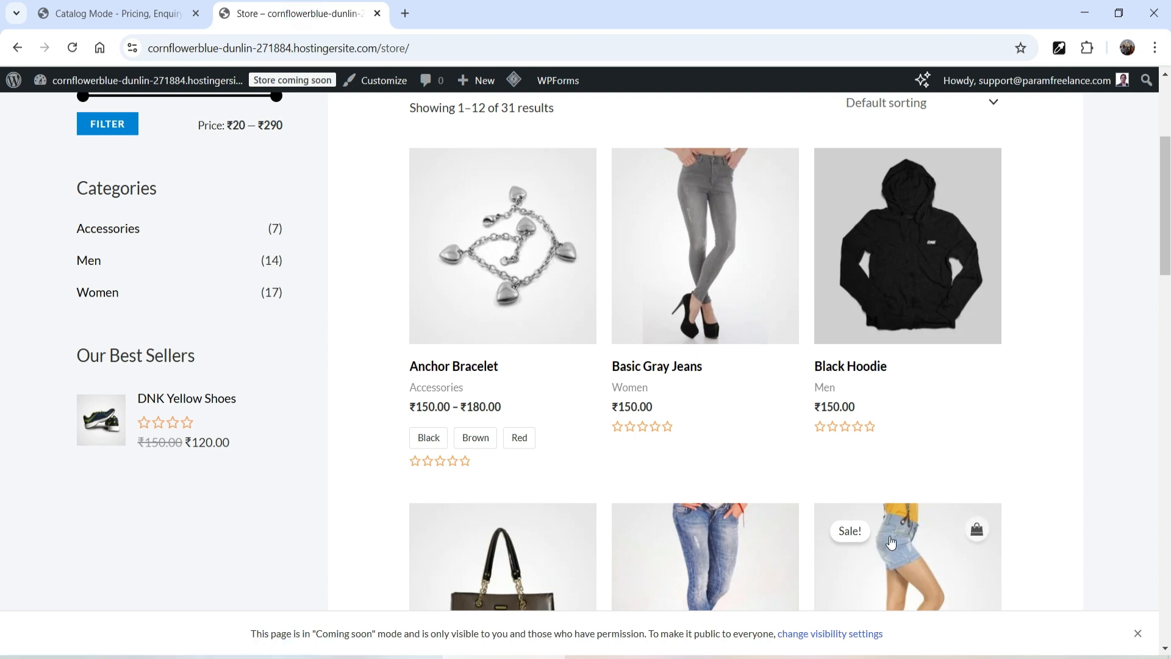
pyautogui.click(698, 248)
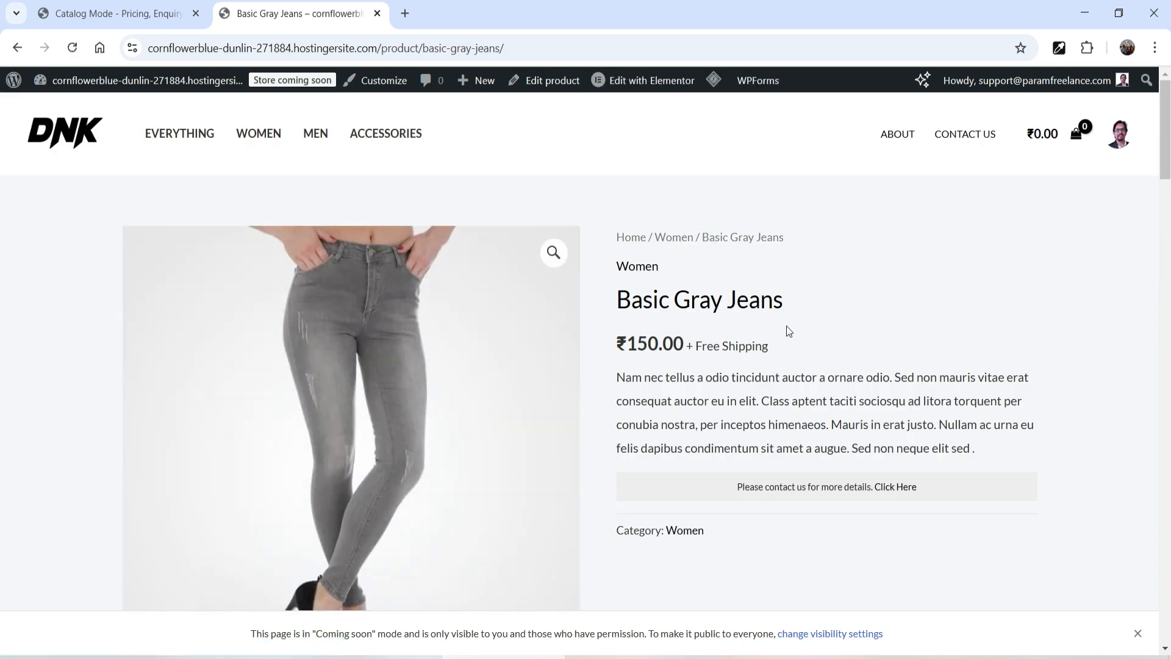
pyautogui.scroll(-4, 787, 326)
pyautogui.moveTo(735, 247); pyautogui.dragTo(1031, 313)
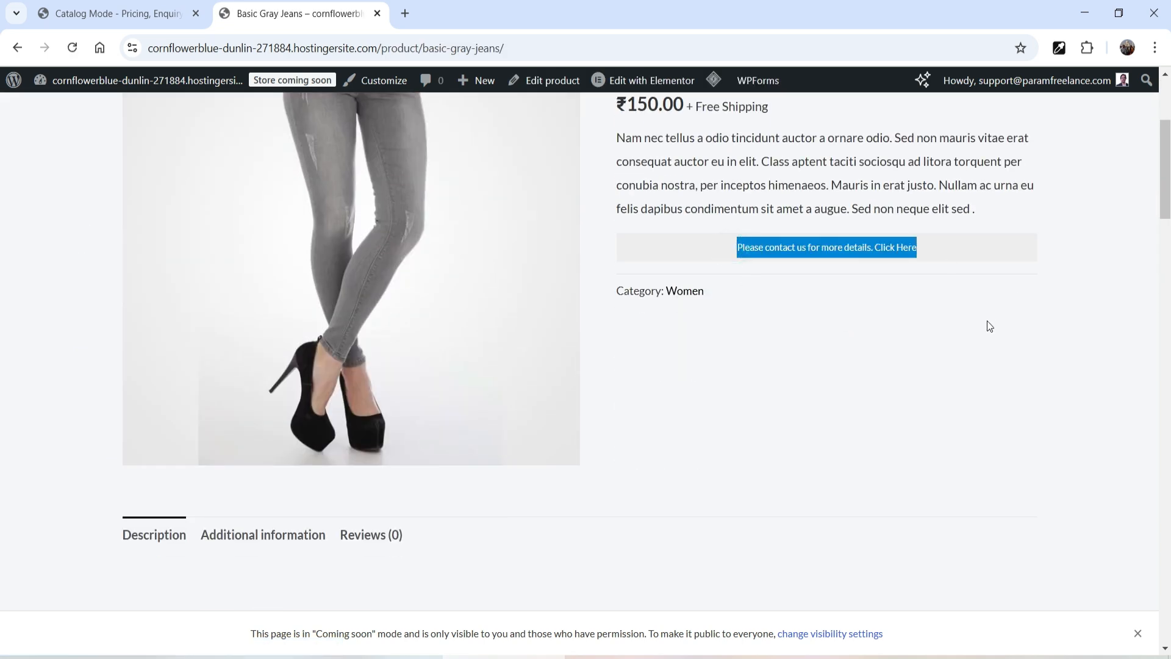
pyautogui.scroll(4, 985, 324)
# Step: Expand the Catalog Mode Settings, replace the product page's Add to Cart with a Label, and save the section
pyautogui.click(105, 14)
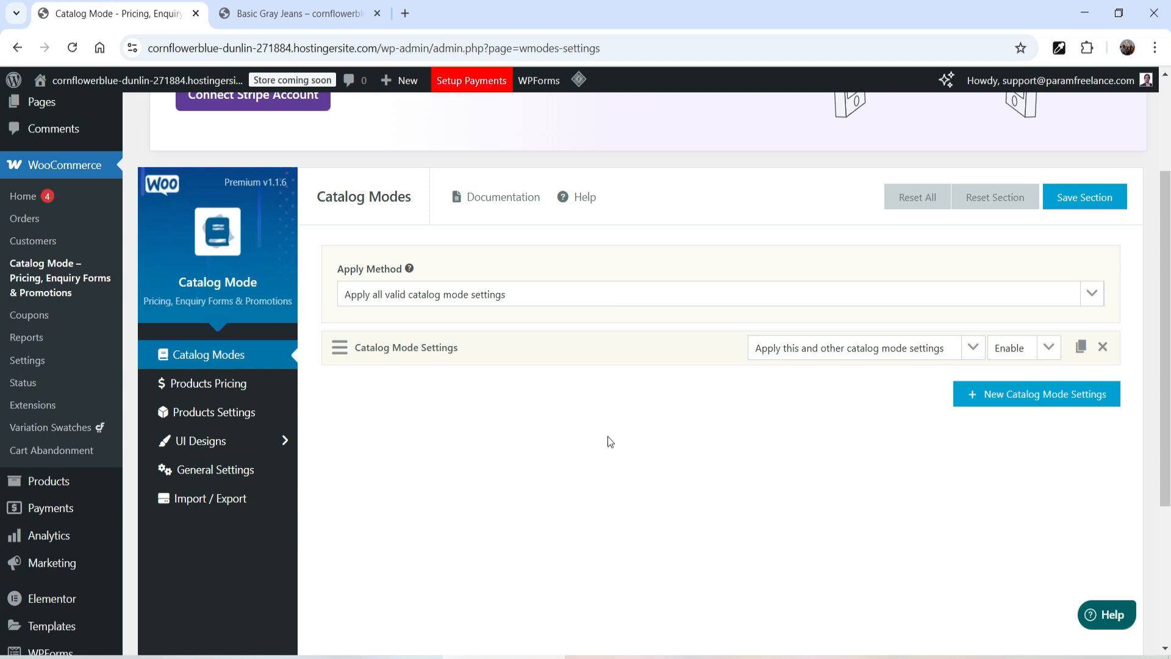
pyautogui.click(474, 352)
pyautogui.scroll(-5, 620, 324)
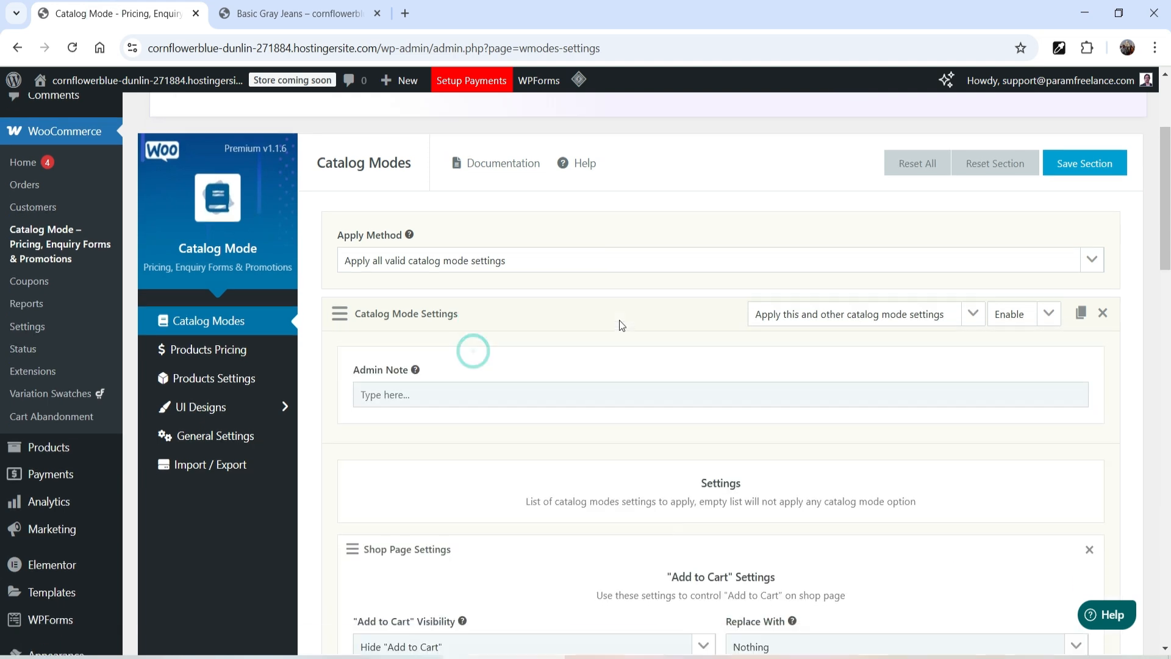
pyautogui.scroll(-9, 456, 296)
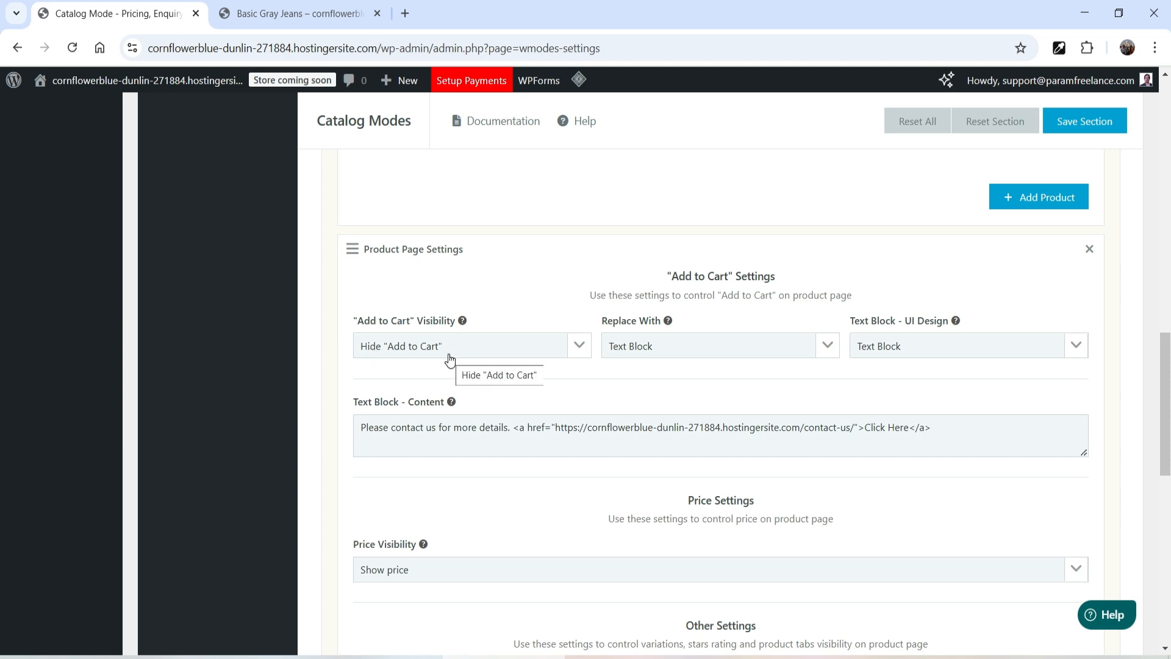
pyautogui.click(644, 354)
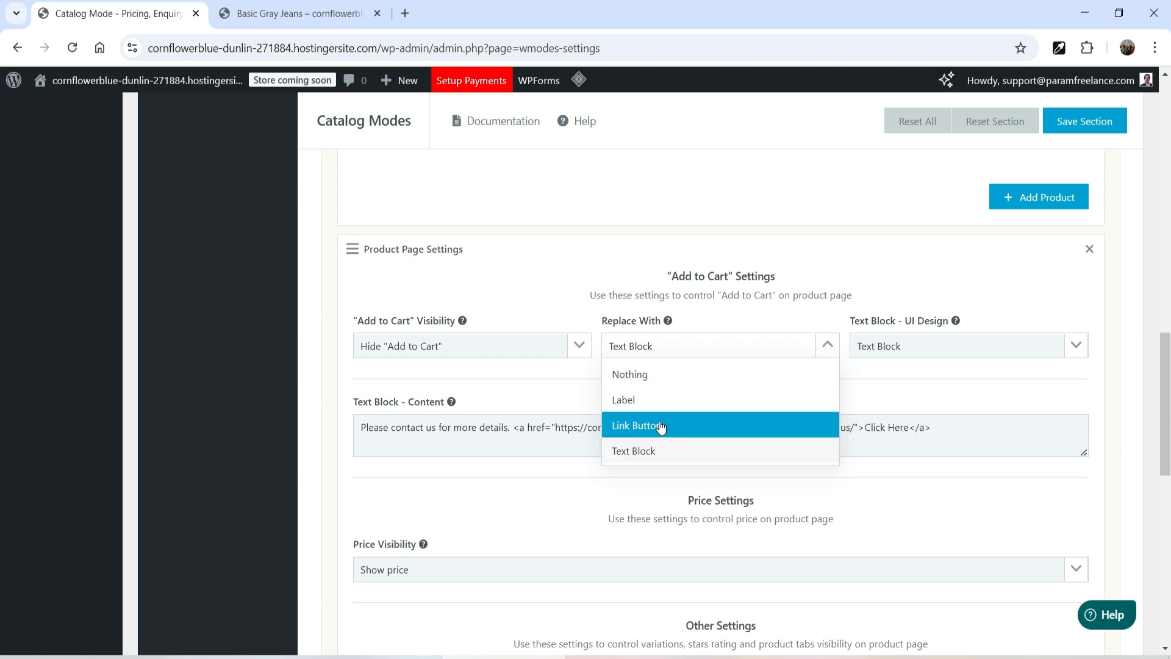
pyautogui.click(668, 401)
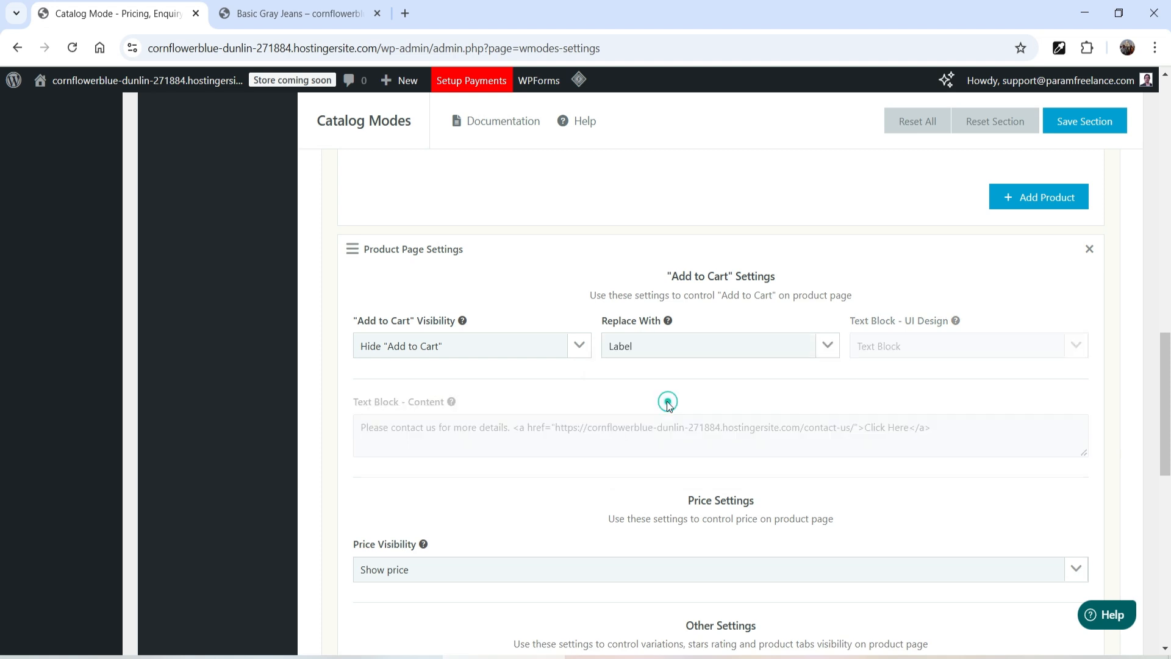
pyautogui.click(800, 347)
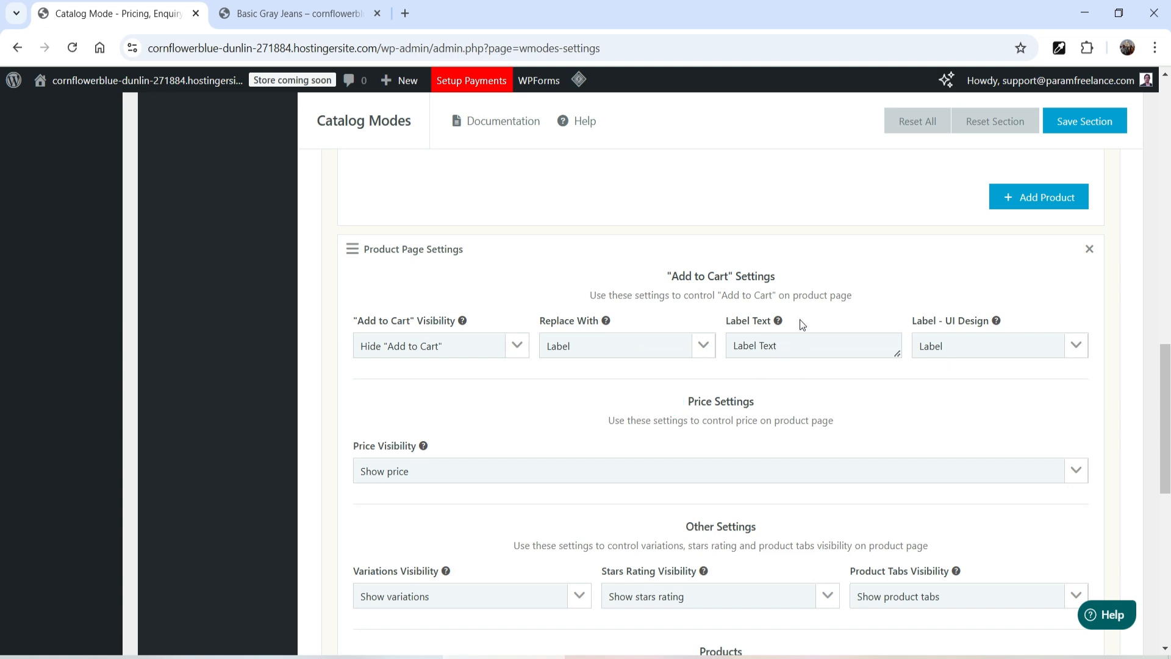
pyautogui.click(1089, 121)
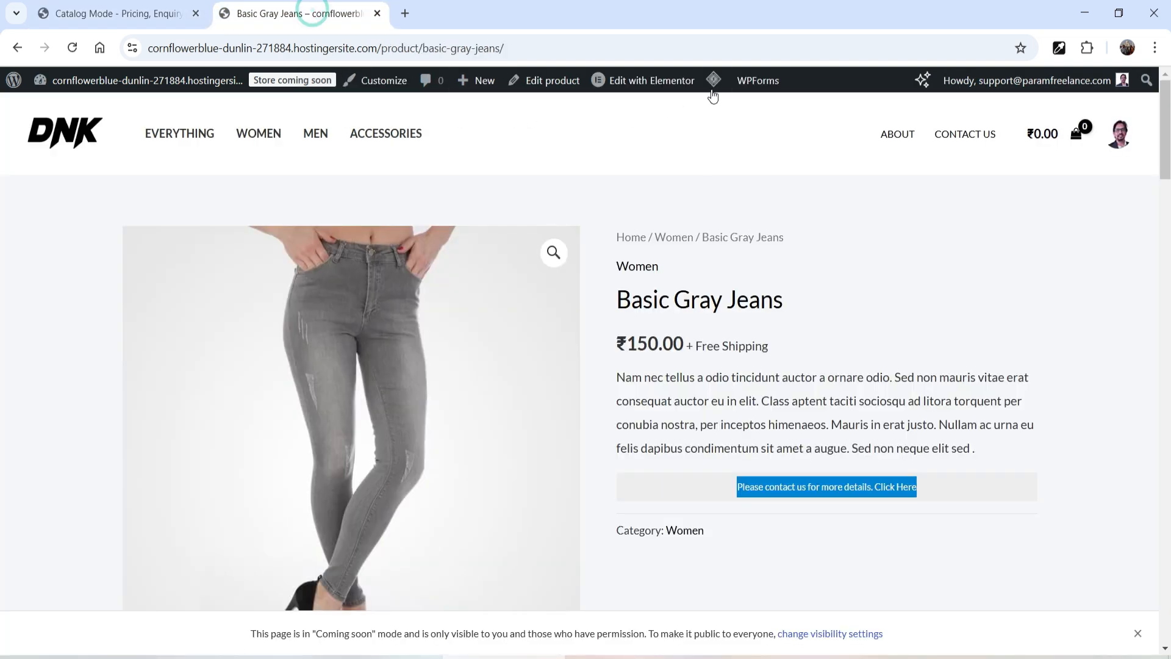
# Step: Purge all caches and reload the Basic Gray Jeans page to check the label
pyautogui.moveTo(714, 80)
pyautogui.click(720, 145)
pyautogui.scroll(-1, 927, 277)
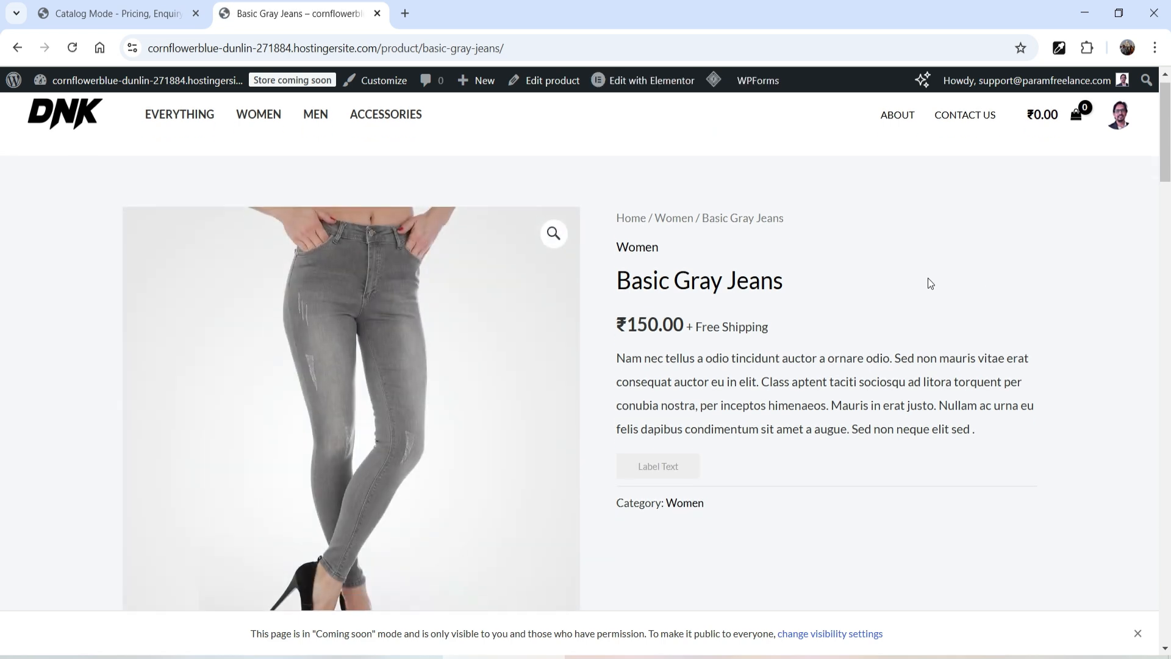
pyautogui.click(740, 415)
# Step: Replace the product page's Add to Cart with a Link Button whose link type is Page link
pyautogui.click(117, 7)
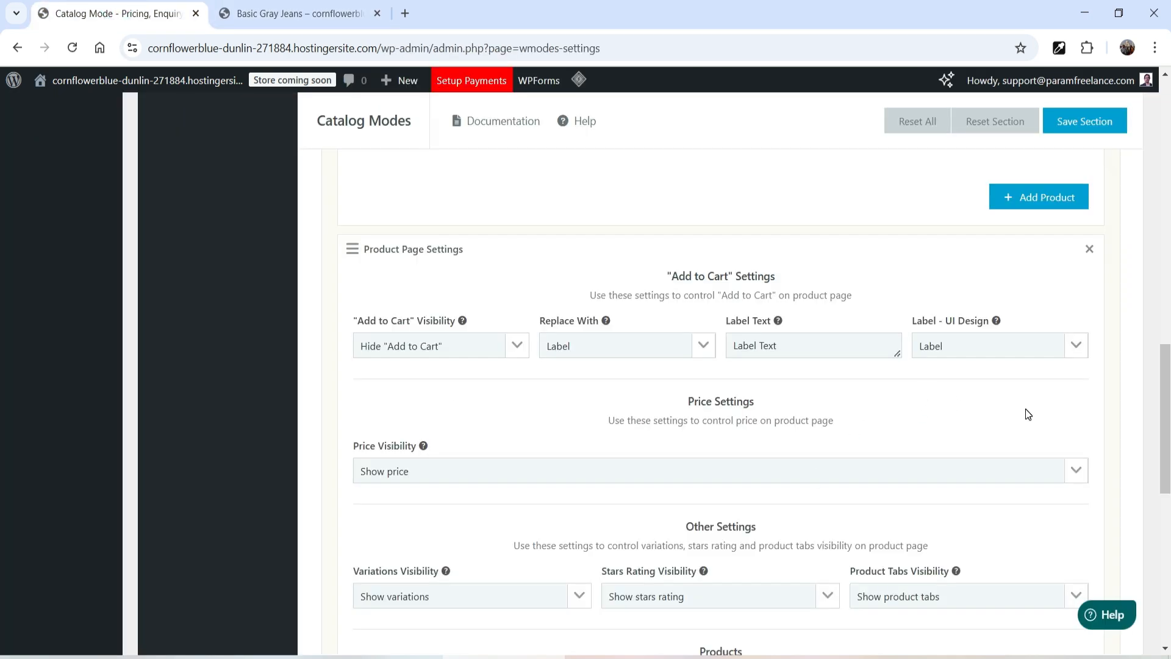
pyautogui.click(628, 343)
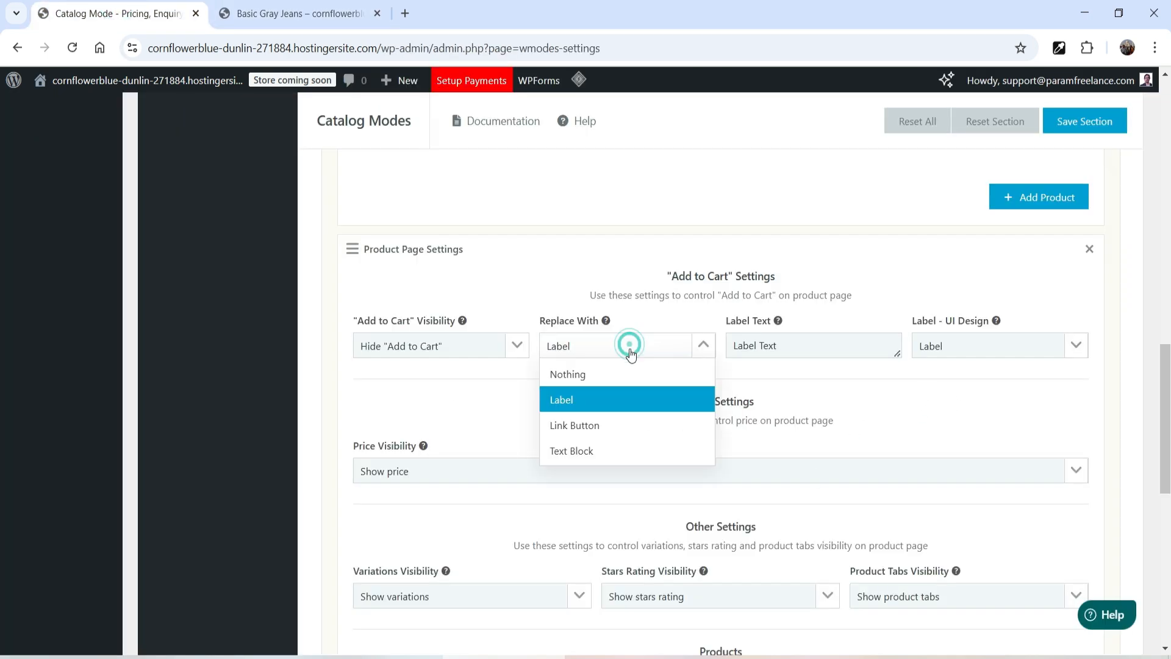
pyautogui.click(635, 427)
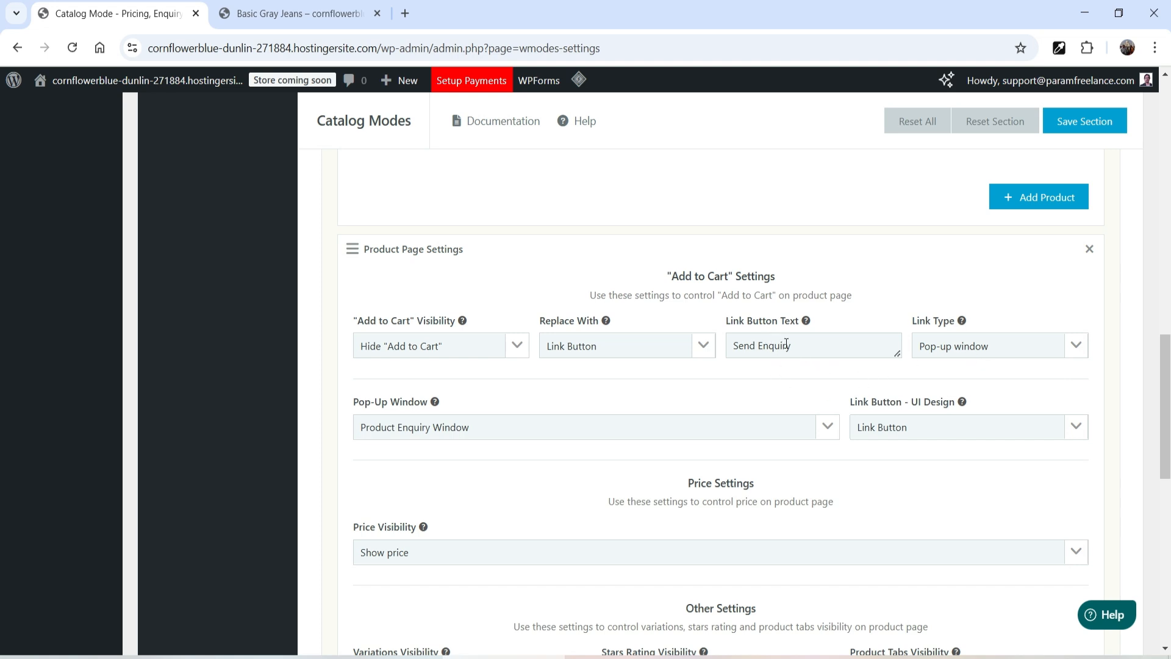
pyautogui.click(1028, 354)
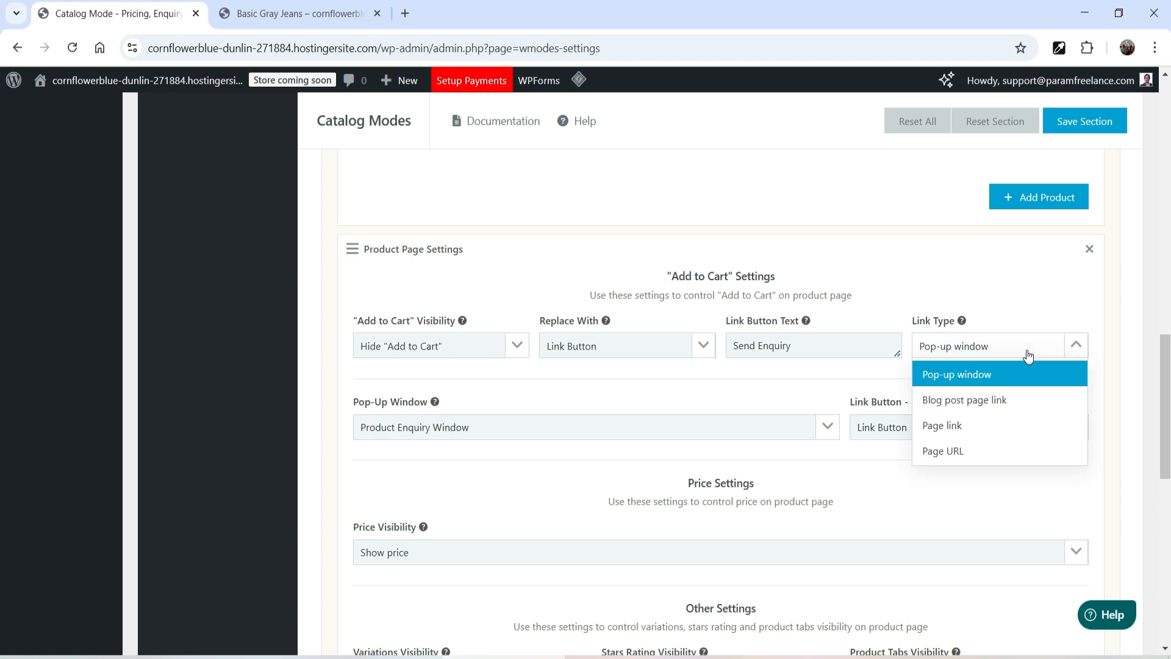
pyautogui.click(1018, 401)
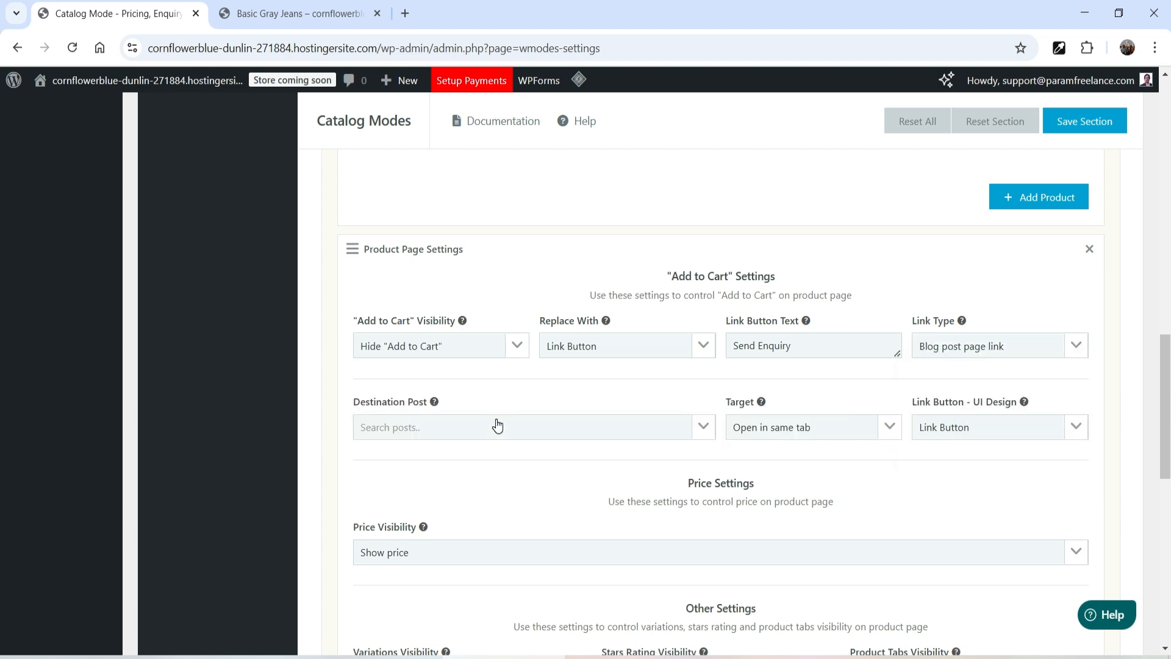
pyautogui.click(1000, 346)
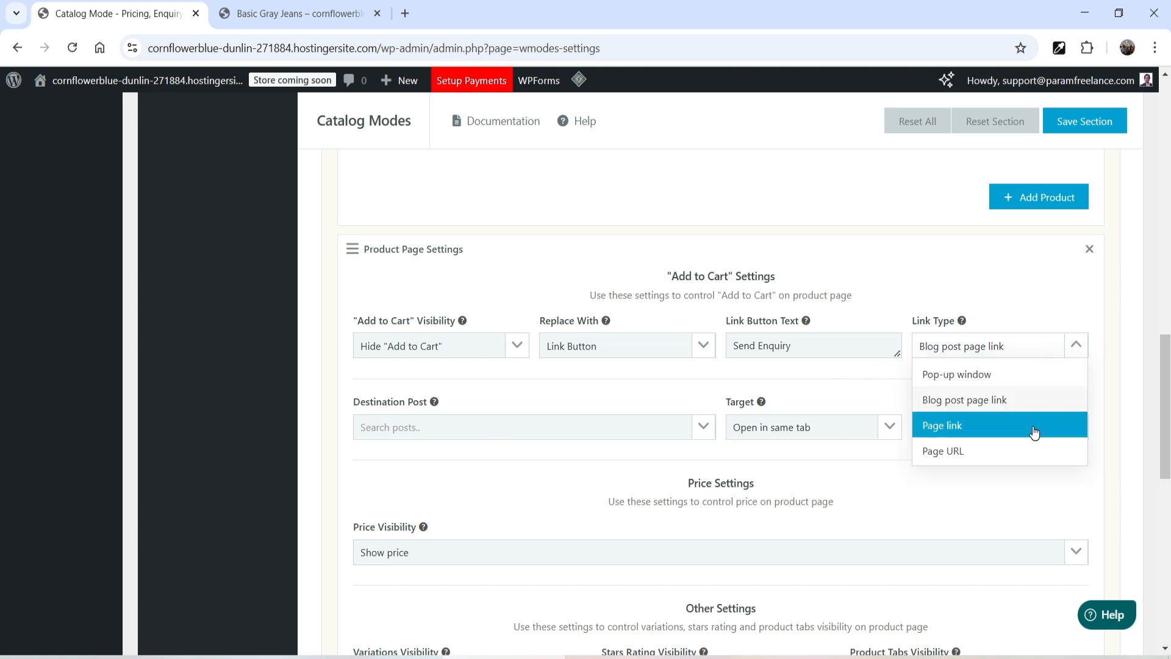
pyautogui.click(1035, 427)
# Step: Choose Contact Us as the link button's destination page and save the section
pyautogui.click(439, 427)
pyautogui.write('con')
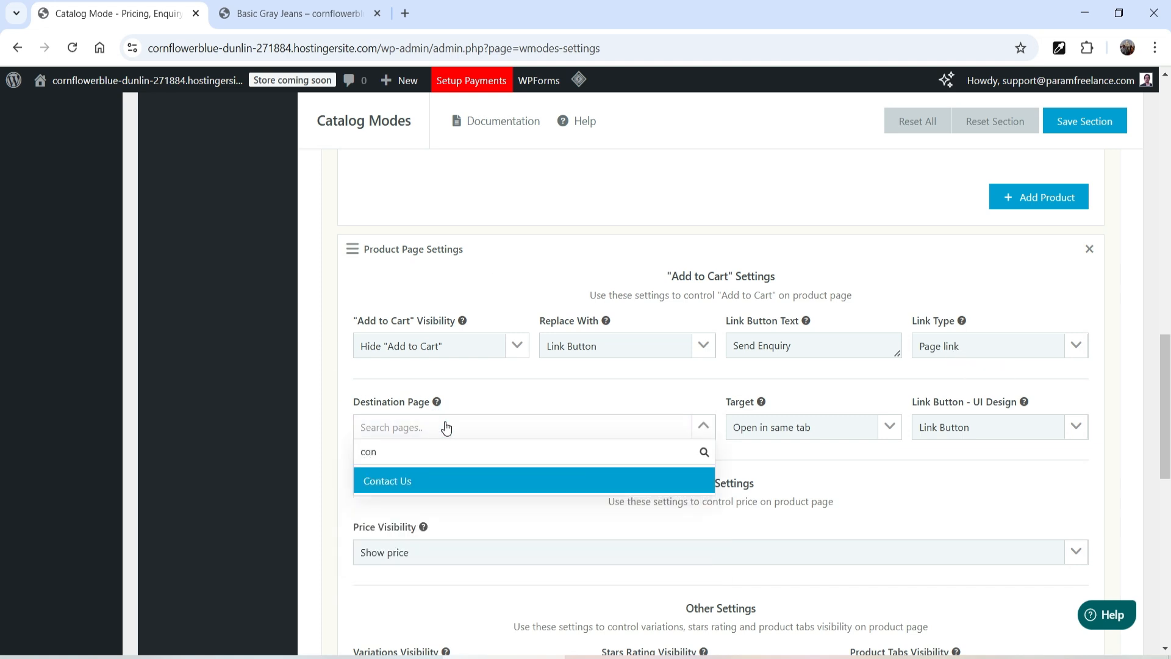
pyautogui.click(419, 485)
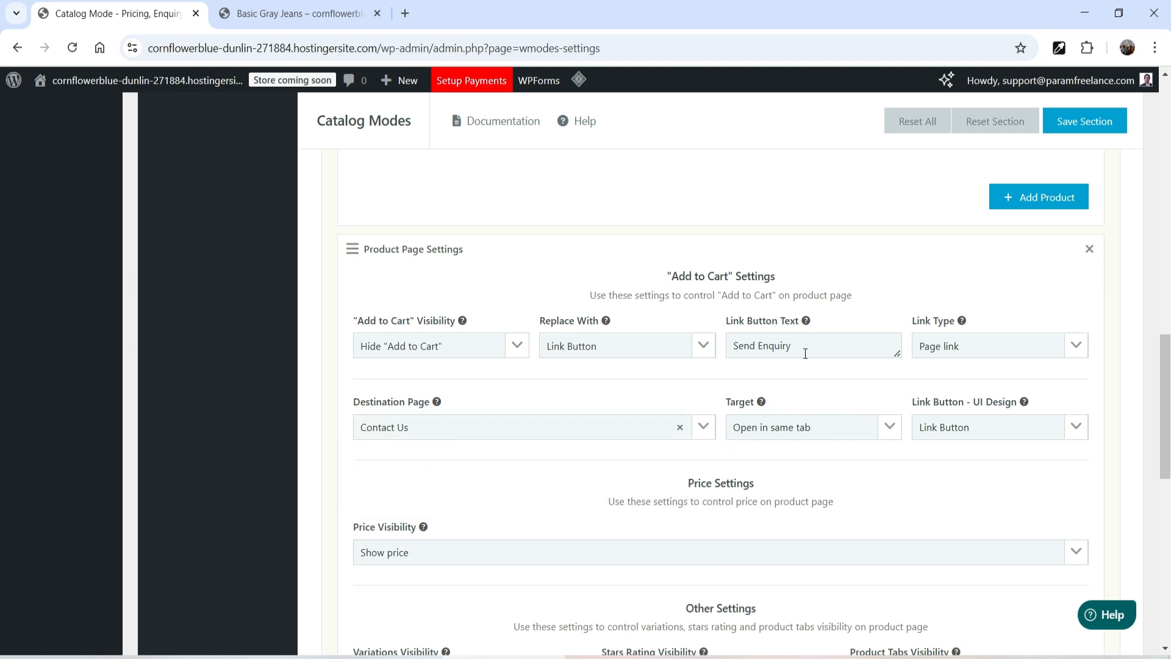
pyautogui.click(1095, 124)
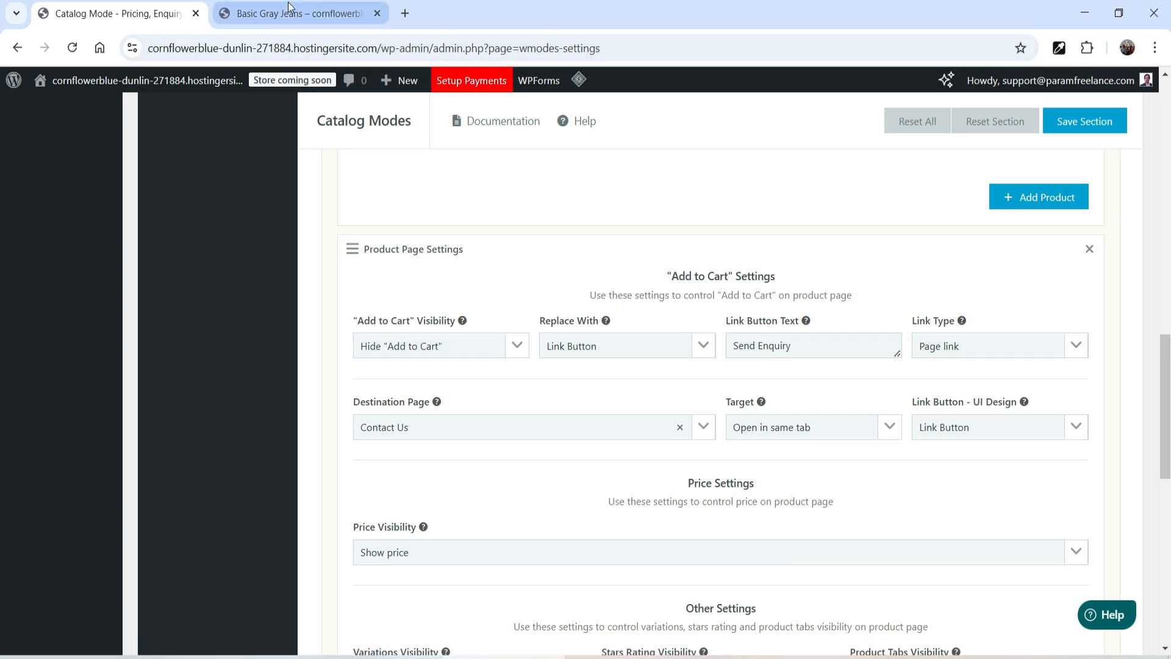
# Step: Purge all caches, test the Send Enquiry button on Basic Gray Jeans, and go back to the product
pyautogui.click(288, 3)
pyautogui.moveTo(713, 80)
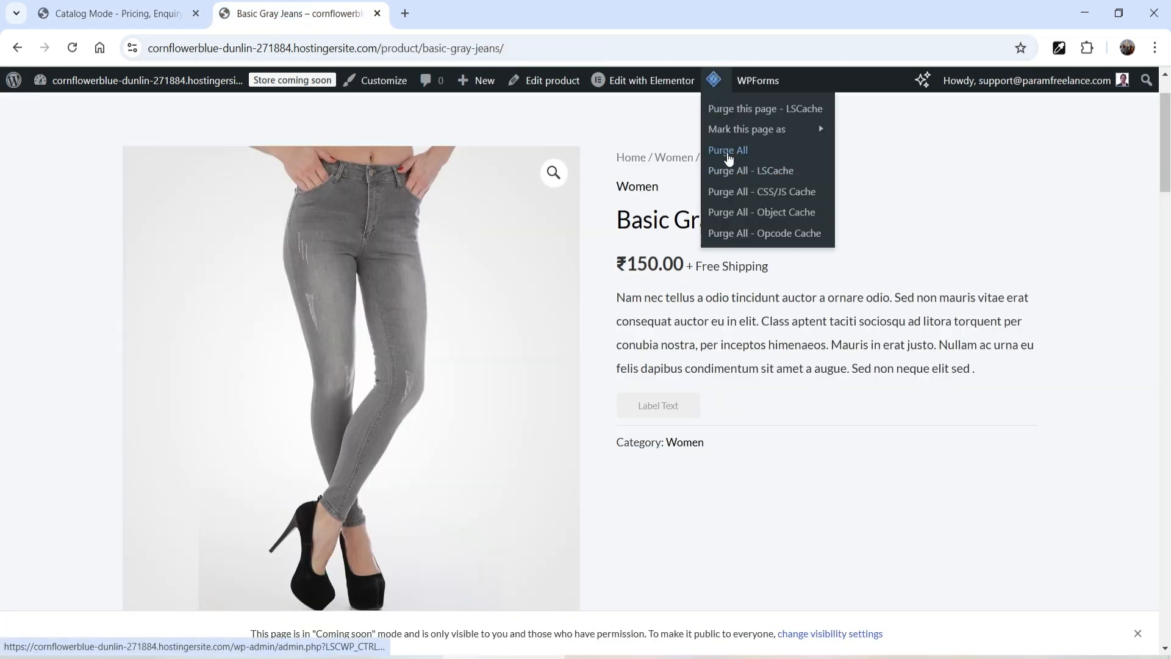
pyautogui.click(729, 158)
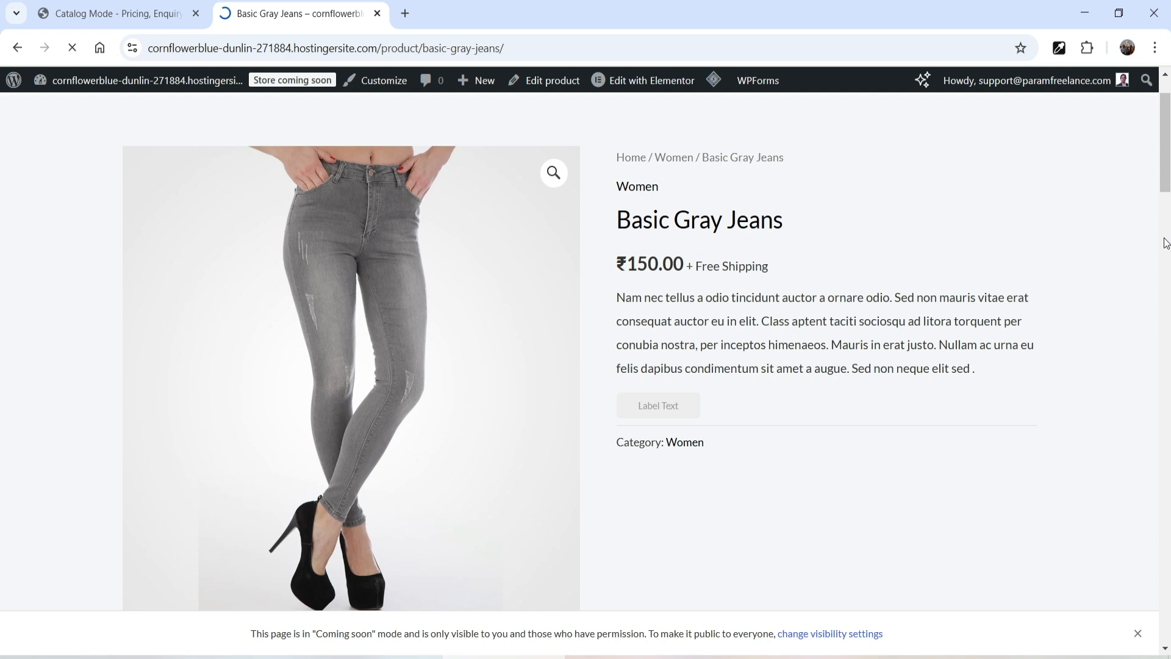
pyautogui.click(654, 492)
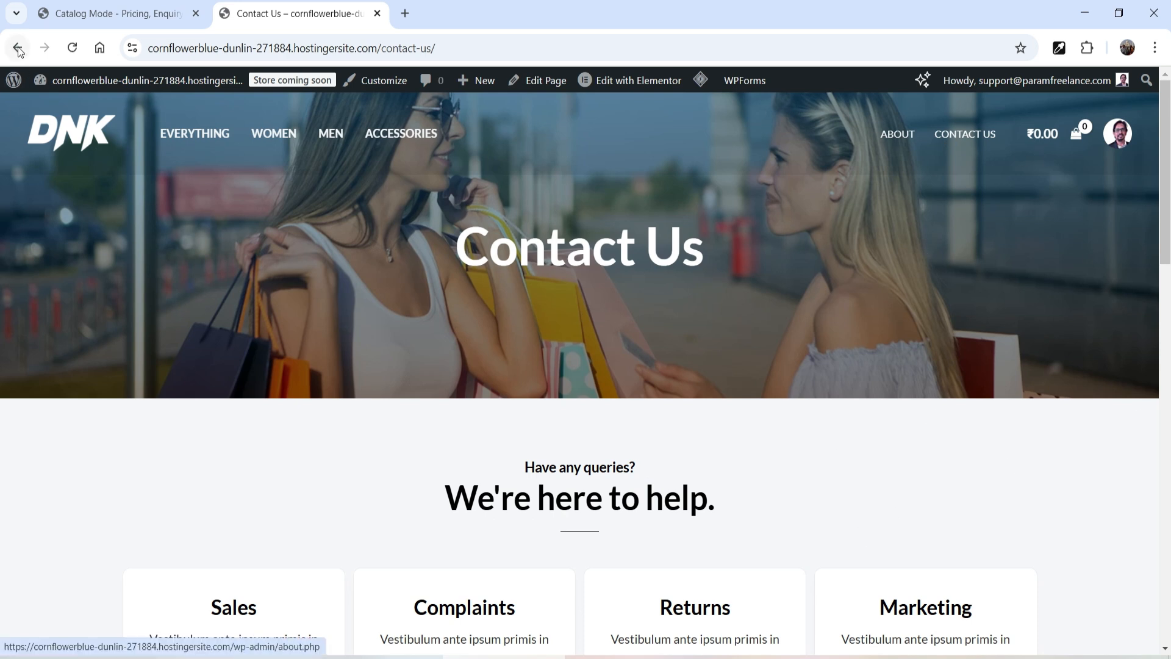
pyautogui.click(19, 49)
# Step: Try the Page URL link type, then set the link type to Pop-up window
pyautogui.click(91, 13)
pyautogui.click(970, 357)
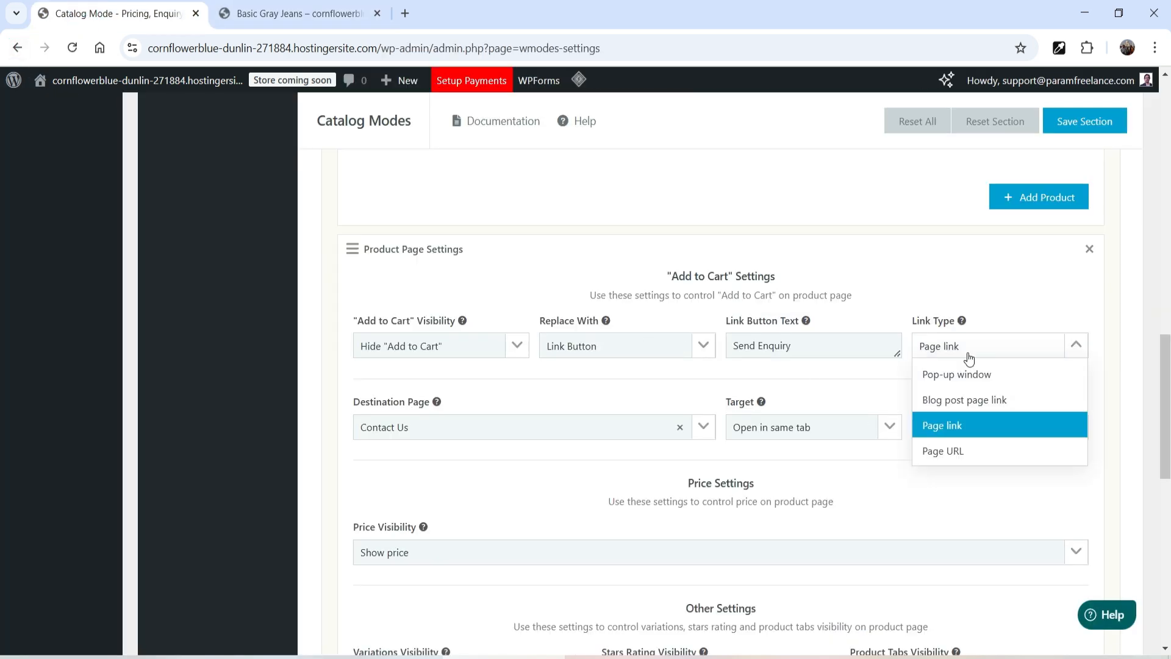
pyautogui.click(982, 454)
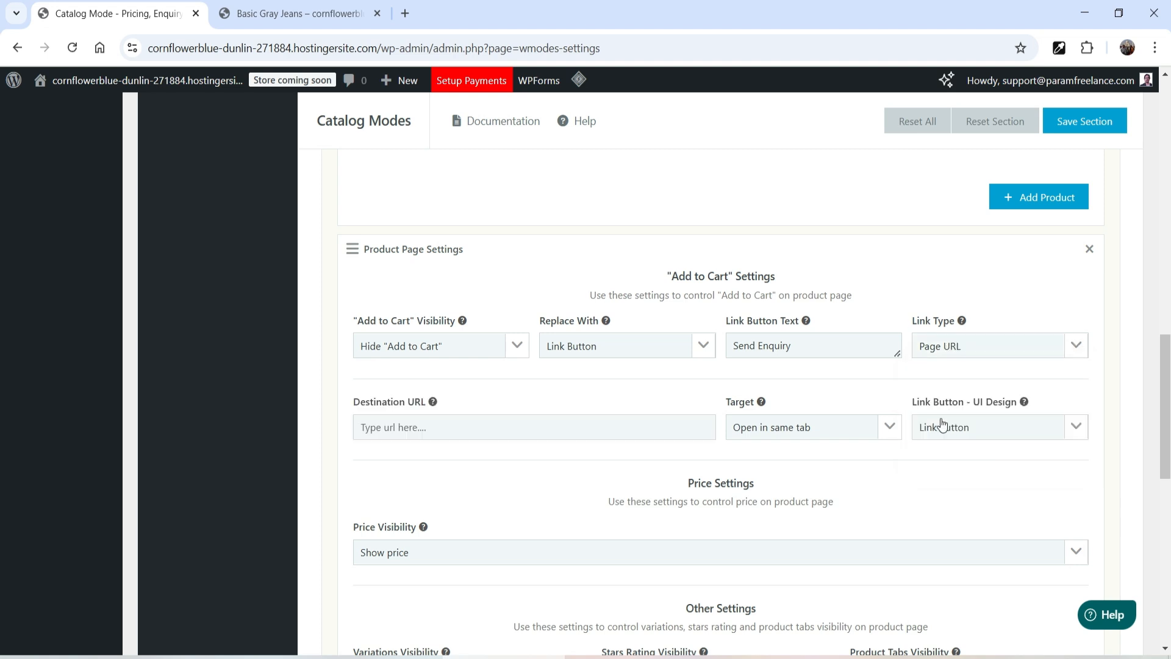
pyautogui.click(473, 425)
pyautogui.click(976, 354)
pyautogui.click(987, 377)
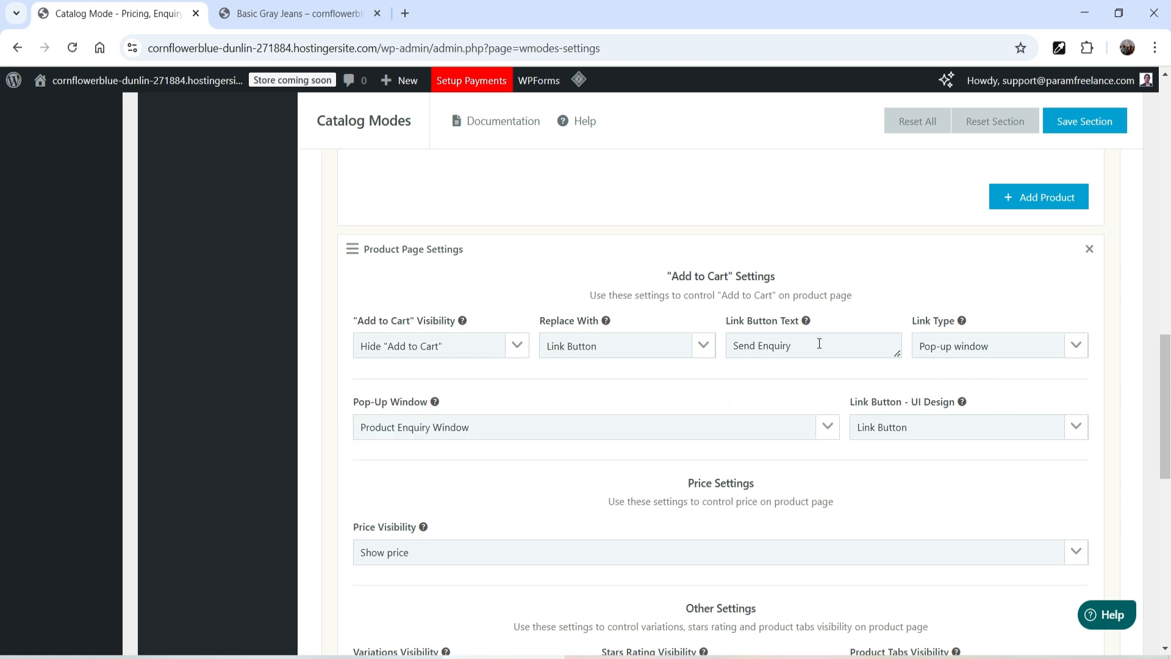
pyautogui.click(335, 15)
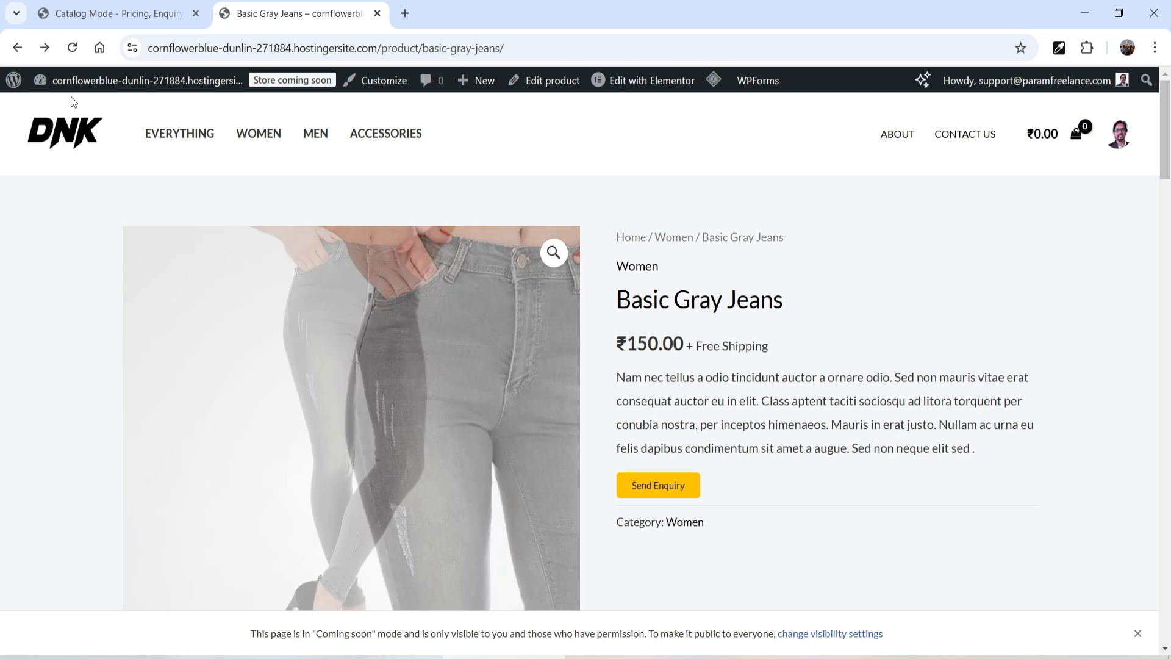
# Step: Set the pop-up window to Product Enquiry Window with the Link Button design, and save the section
pyautogui.click(84, 15)
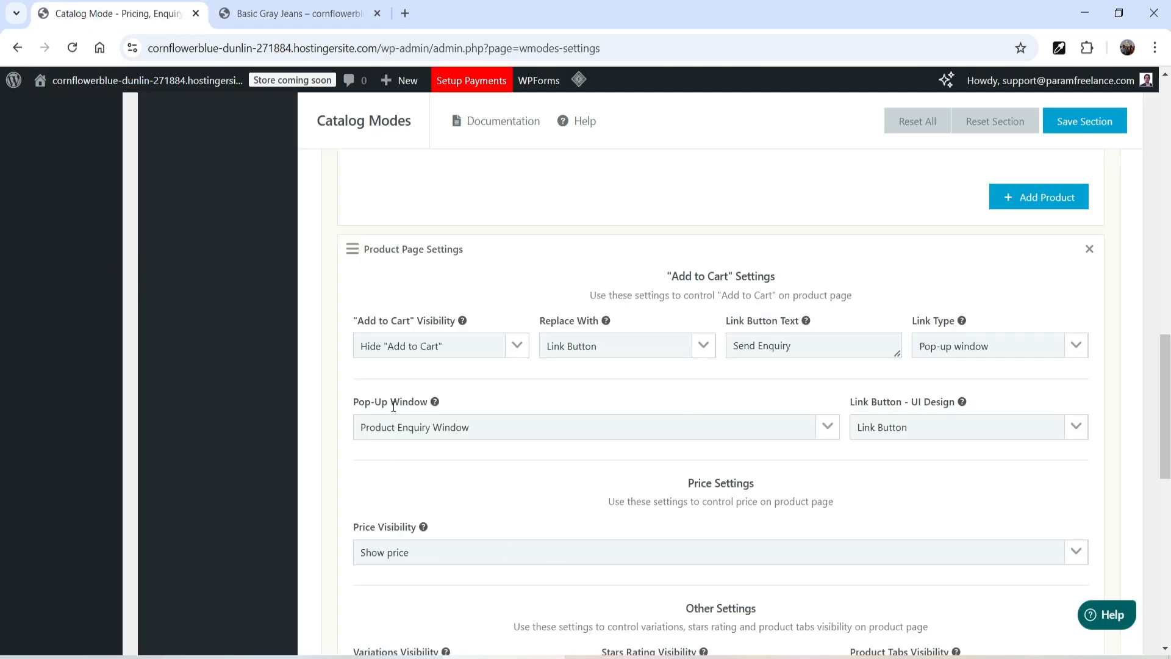
pyautogui.click(443, 433)
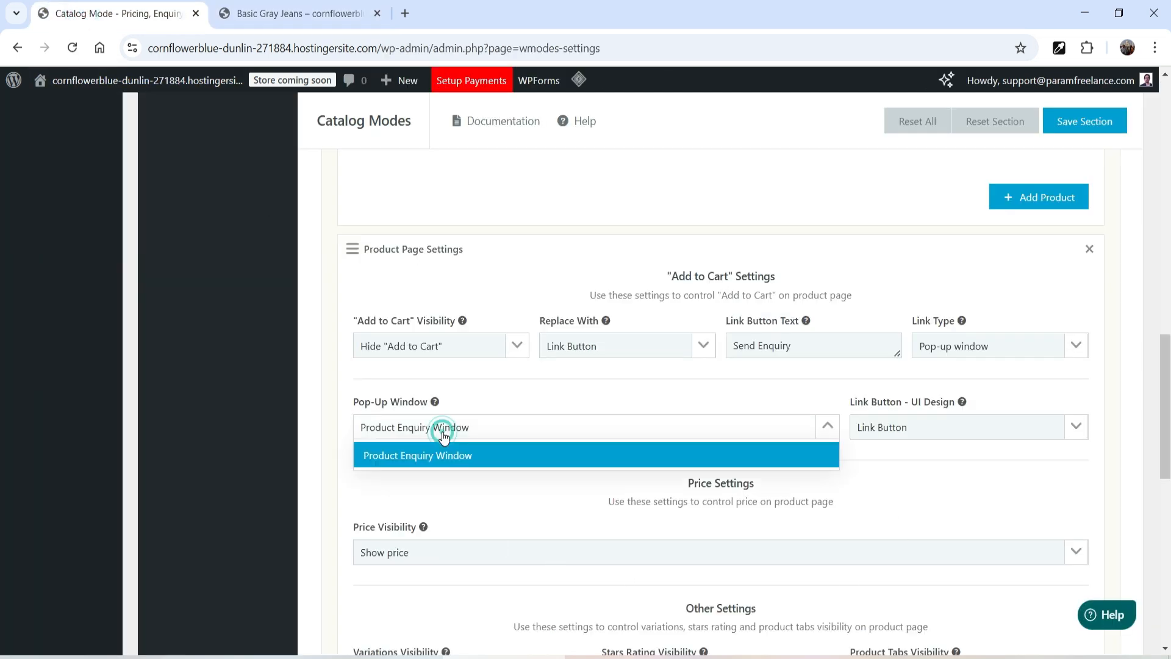
pyautogui.click(406, 457)
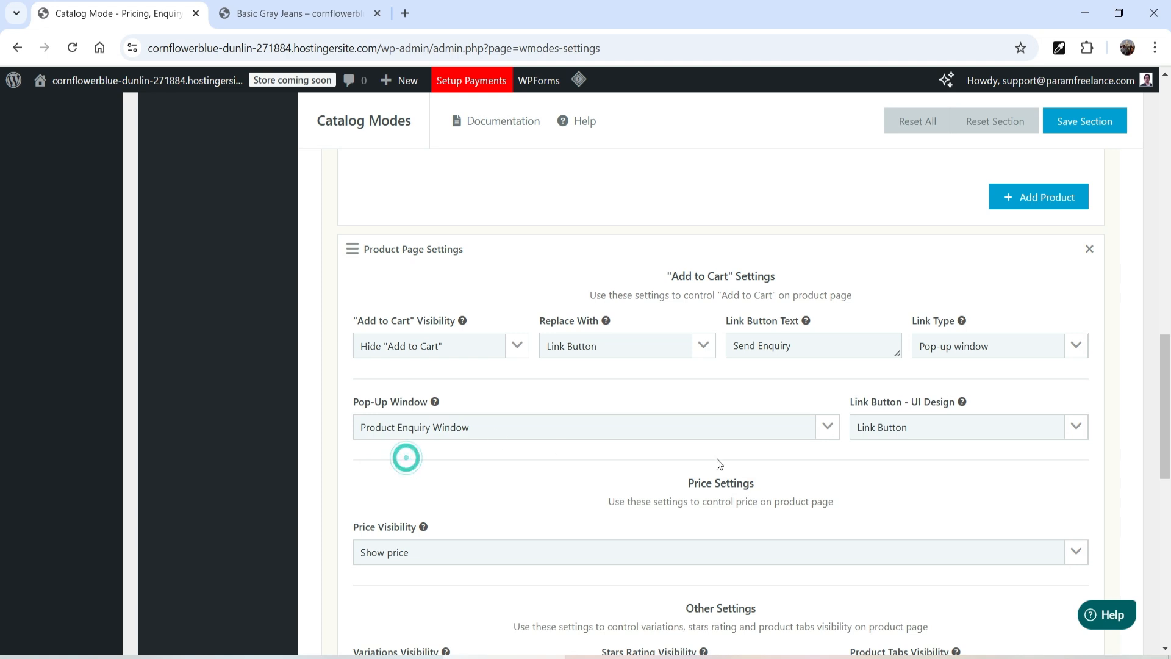
pyautogui.click(906, 430)
pyautogui.click(924, 456)
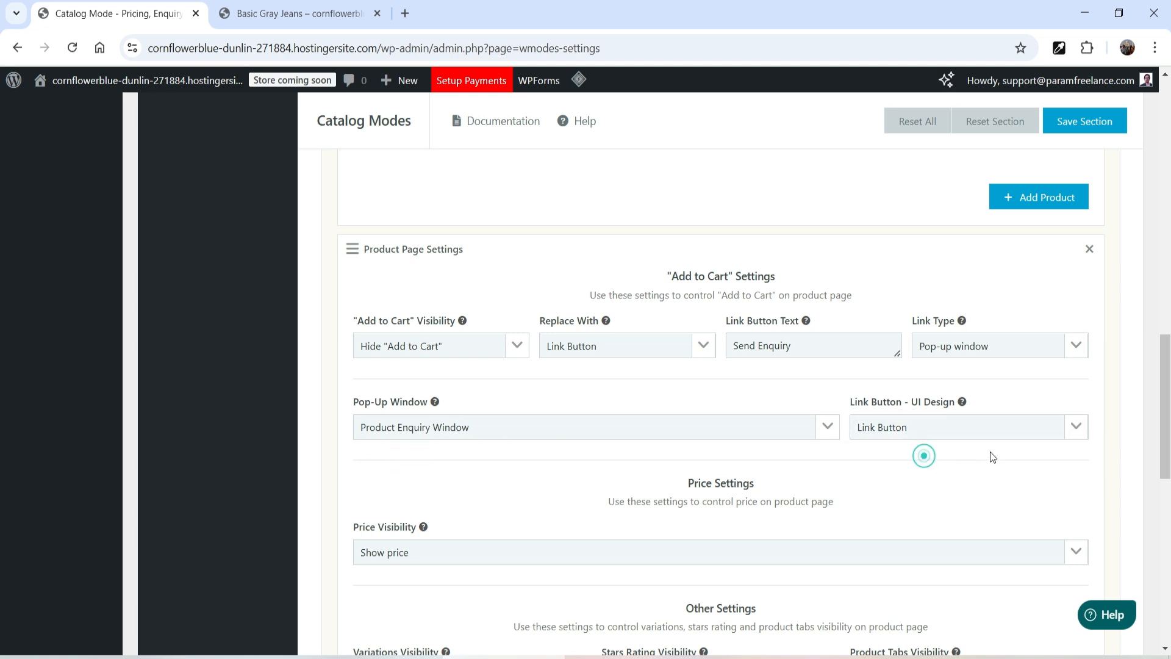
pyautogui.click(1081, 120)
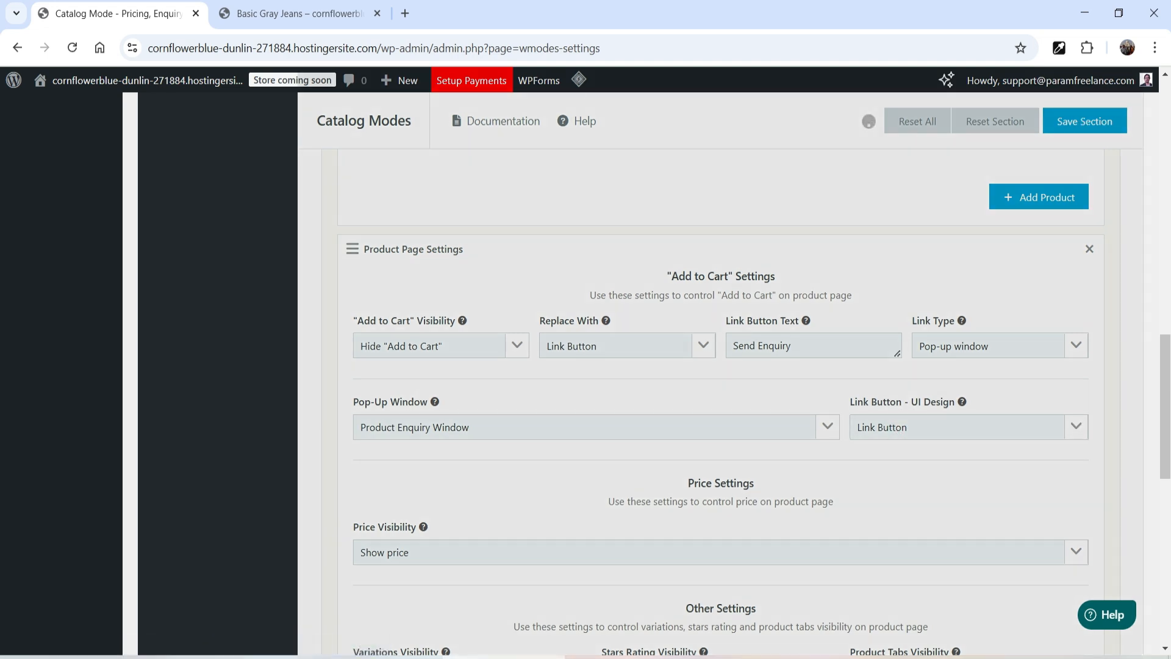
# Step: Test the Send Enquiry button on the Basic Gray Jeans page to open the enquiry pop-up, then close it
pyautogui.click(275, 12)
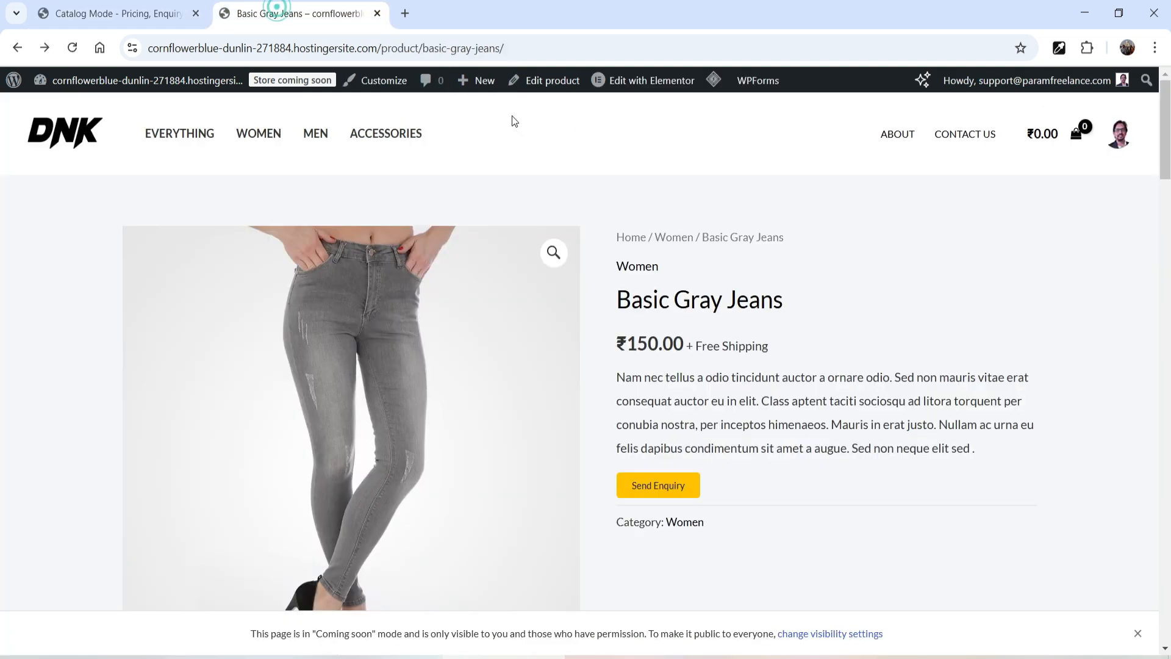
pyautogui.moveTo(714, 80)
pyautogui.click(720, 145)
pyautogui.scroll(-1, 1000, 293)
pyautogui.click(668, 416)
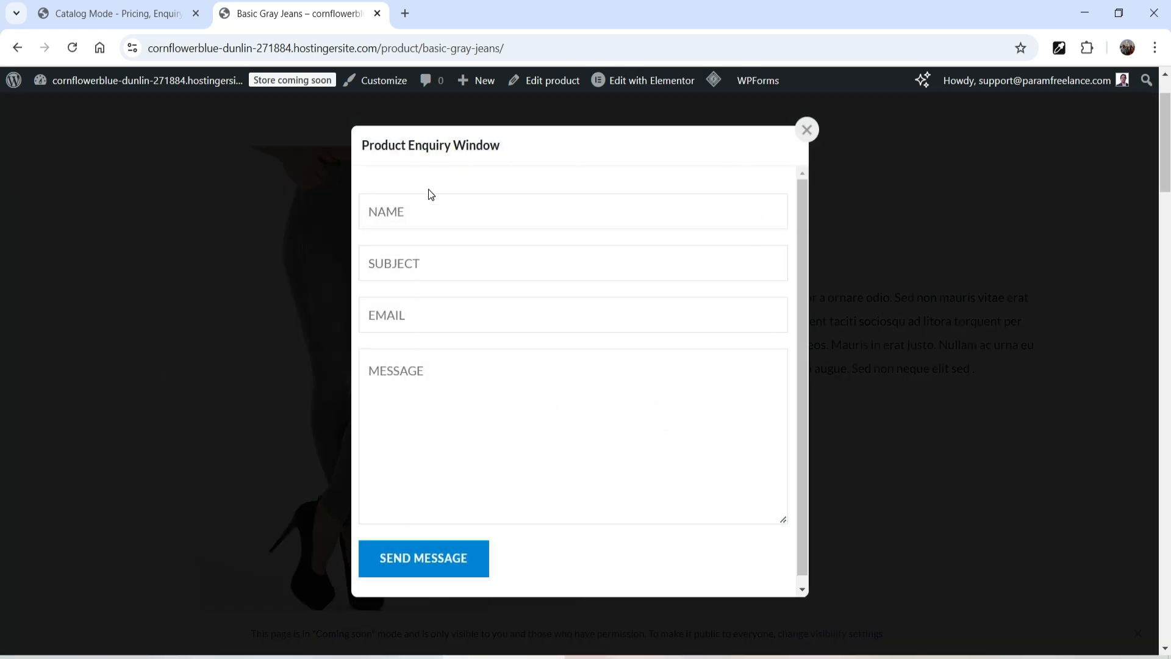
pyautogui.click(807, 131)
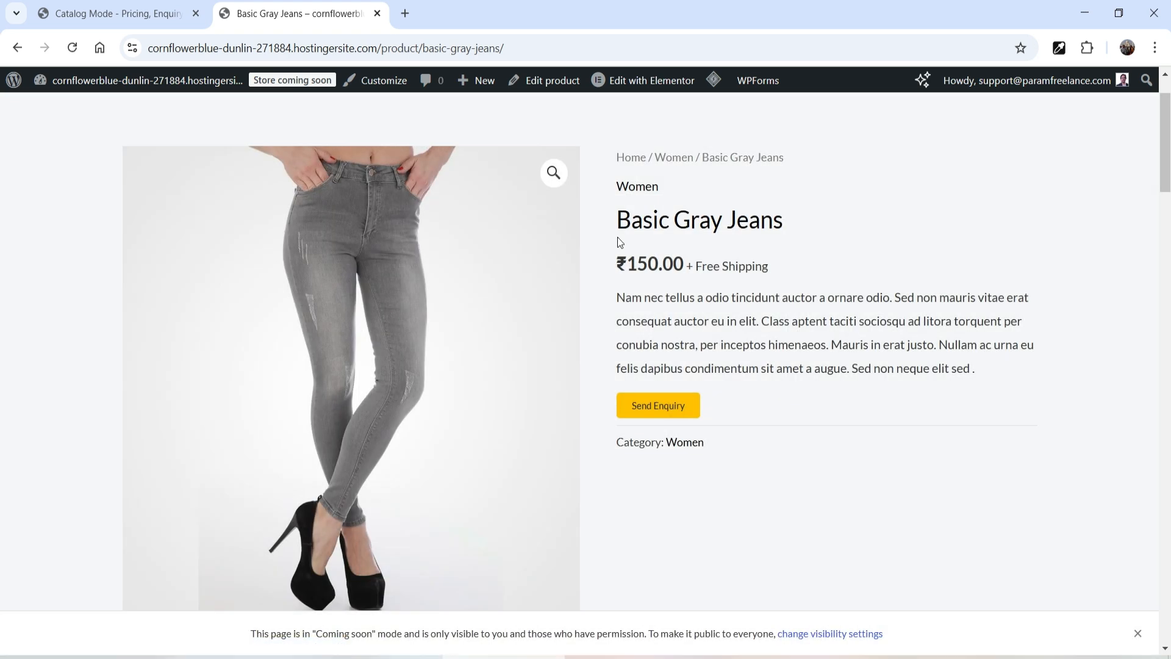
# Step: Open the plugin's General Settings and expand the Product Enquiry Window pop-up settings
pyautogui.click(98, 13)
pyautogui.scroll(5, 460, 308)
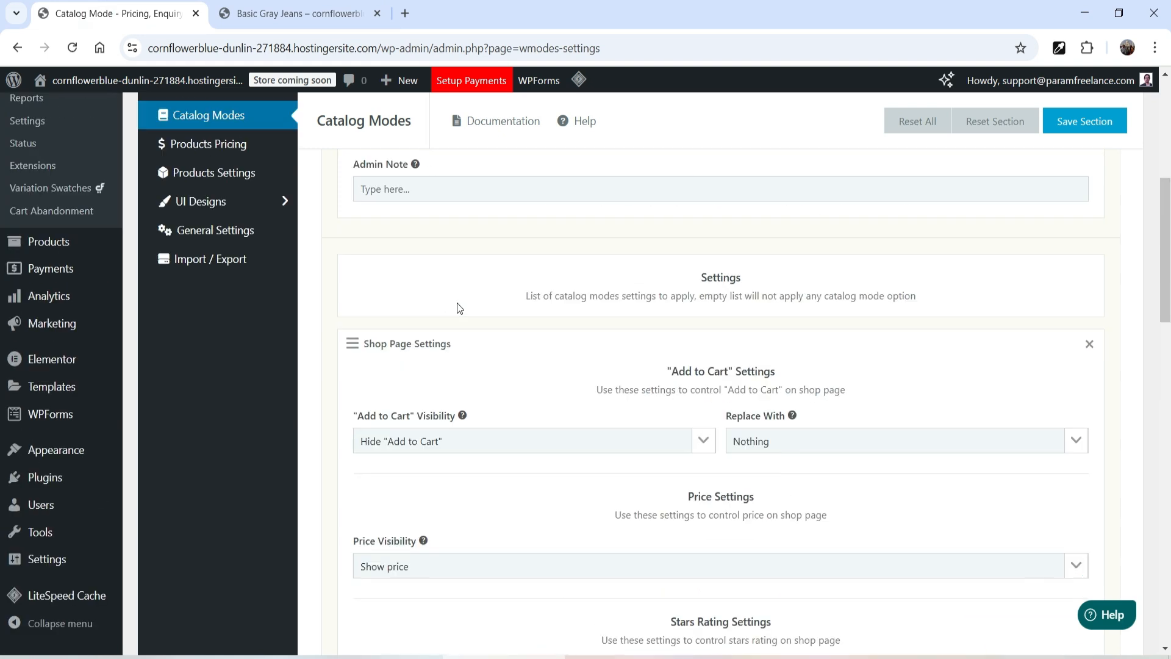
pyautogui.click(240, 231)
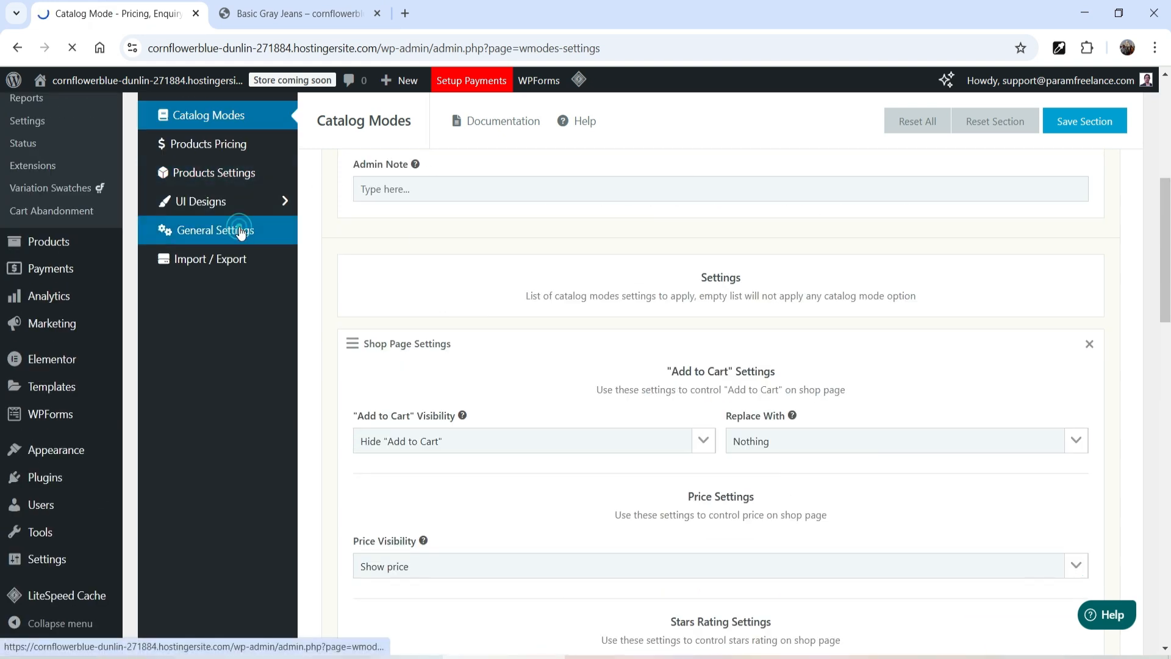
pyautogui.scroll(-3, 500, 231)
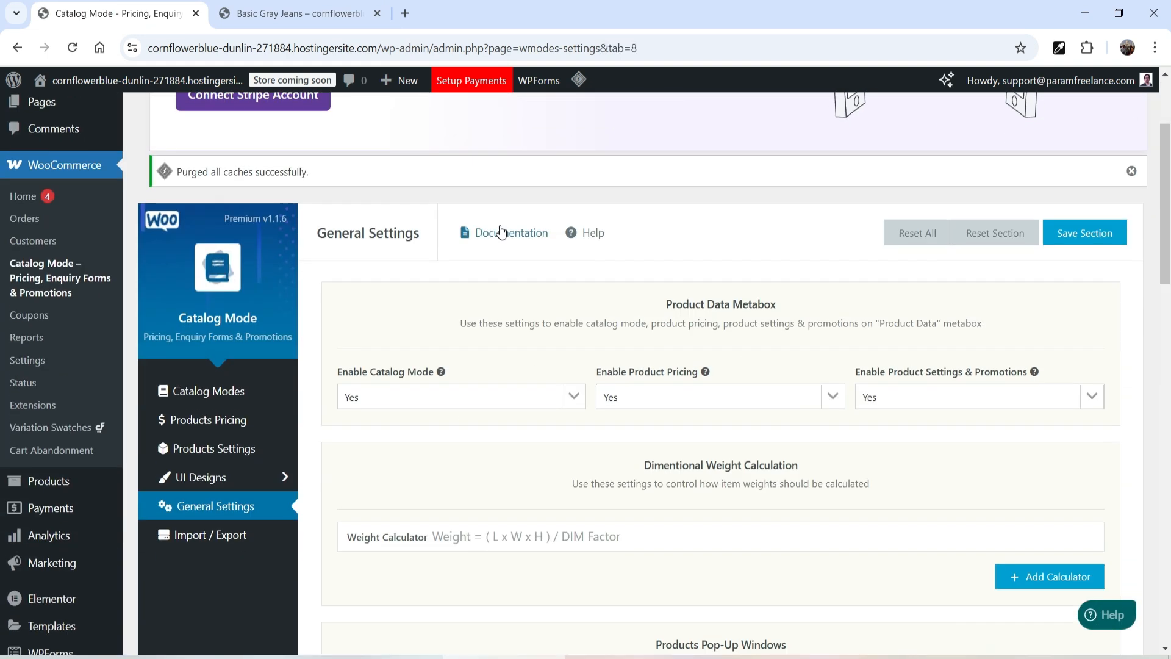
pyautogui.scroll(-3, 500, 231)
pyautogui.scroll(-4, 495, 230)
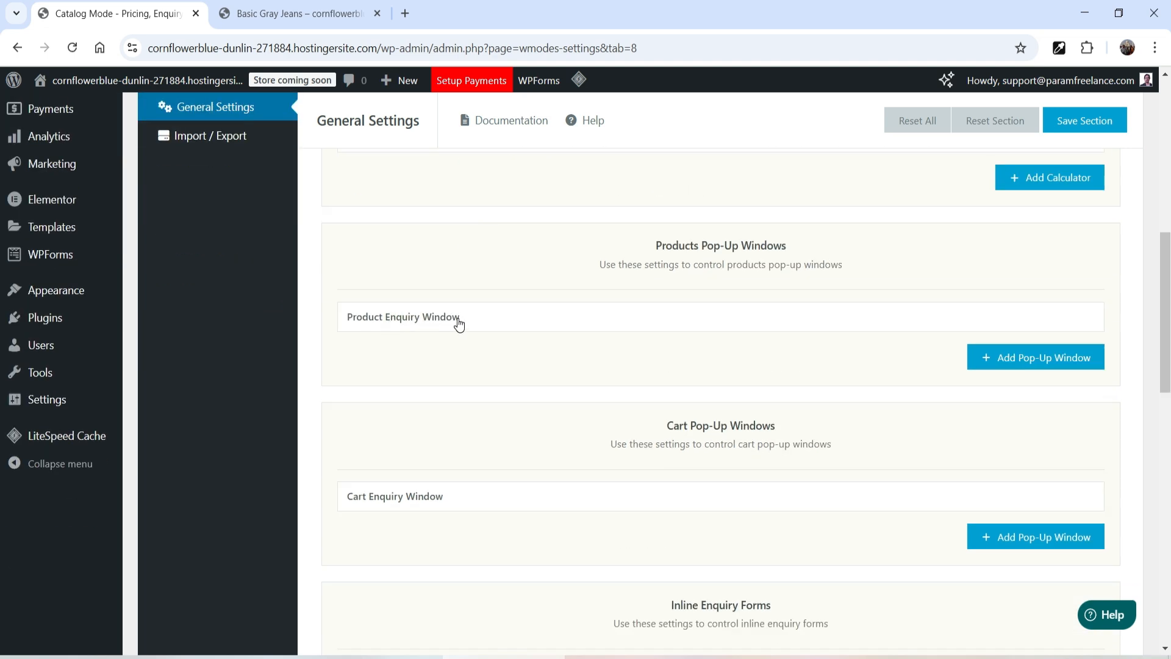
pyautogui.click(536, 330)
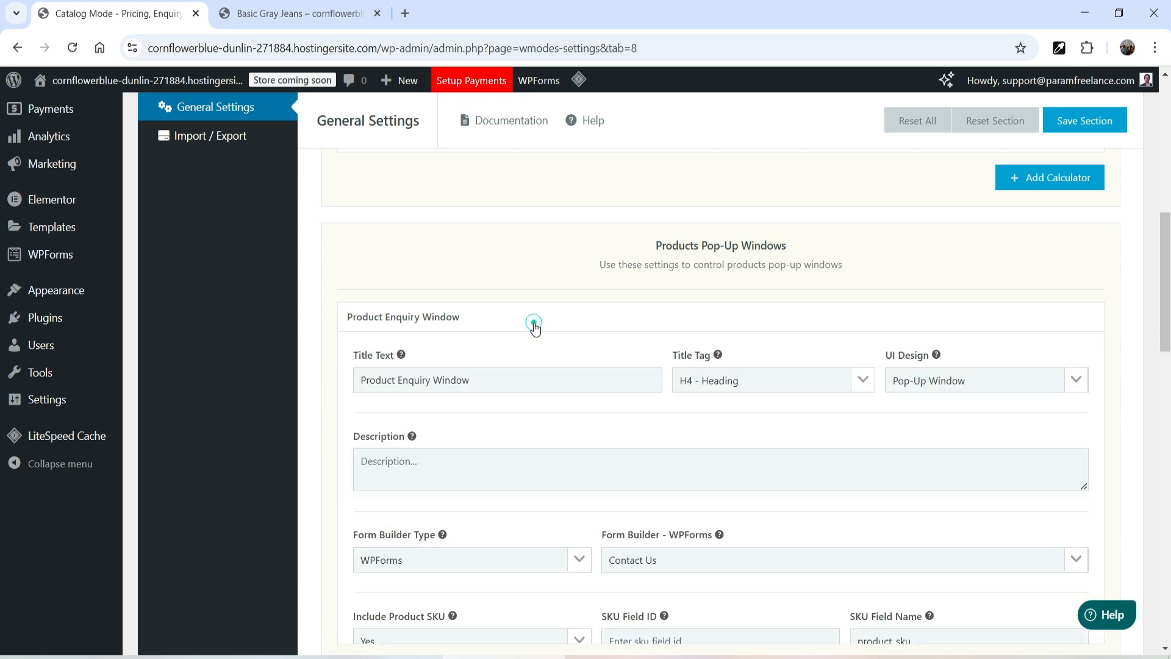
# Step: Examine the pop-up's form builder type choices and the available WPForms forms
pyautogui.scroll(-2, 530, 321)
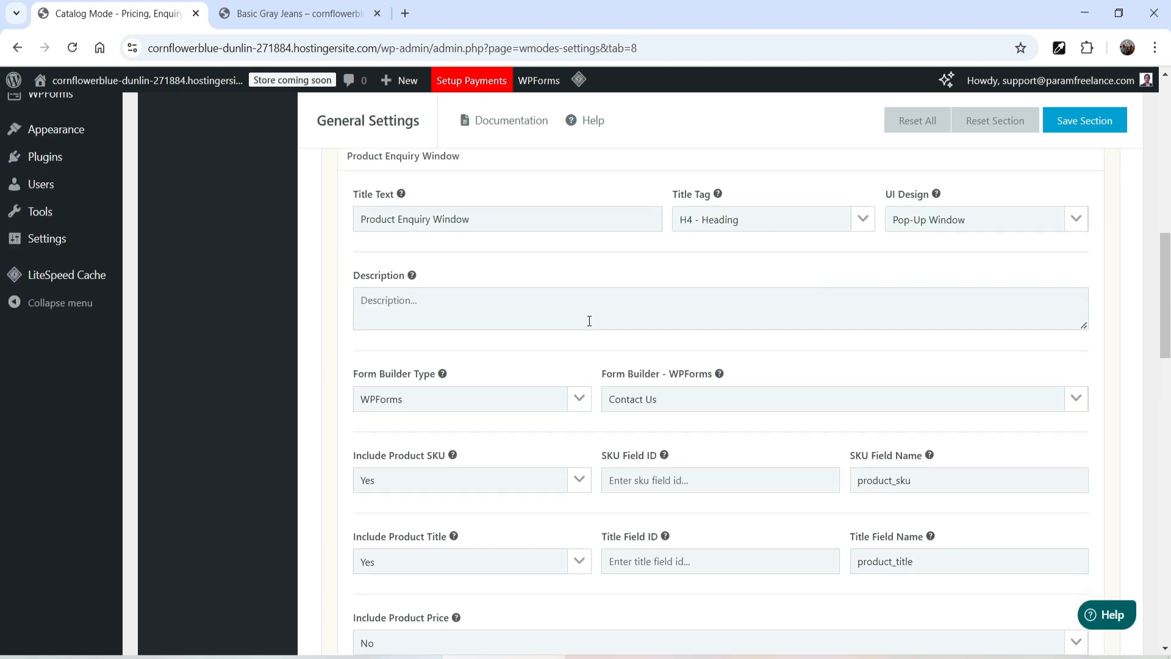
pyautogui.scroll(-1, 589, 319)
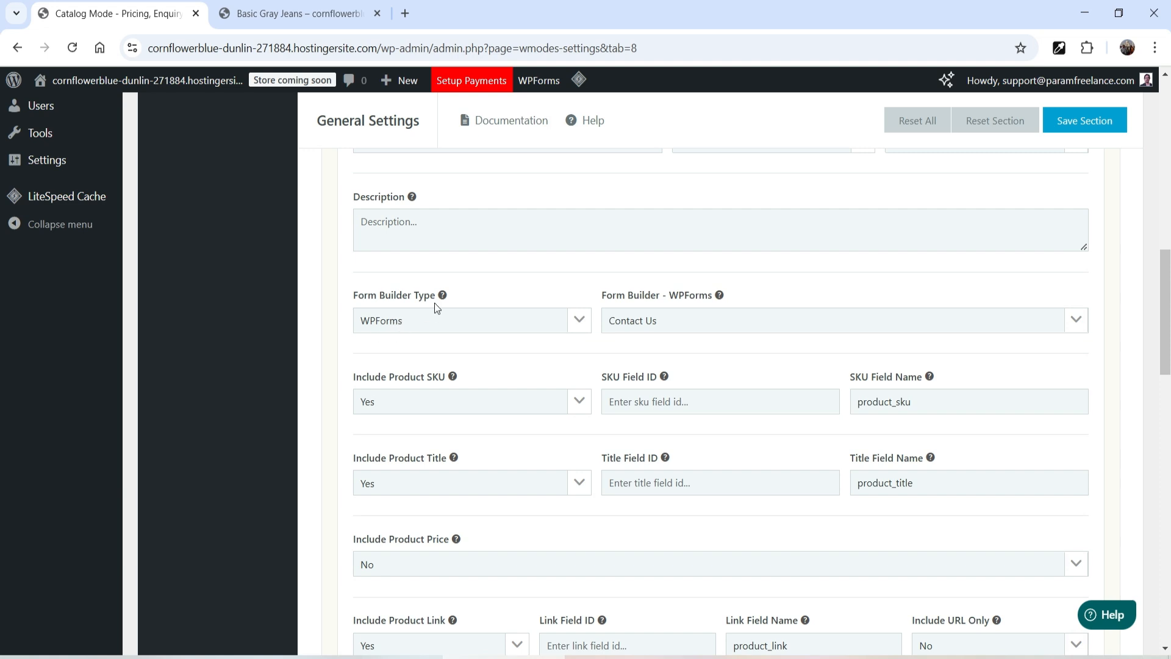
pyautogui.click(442, 322)
pyautogui.press('Up')
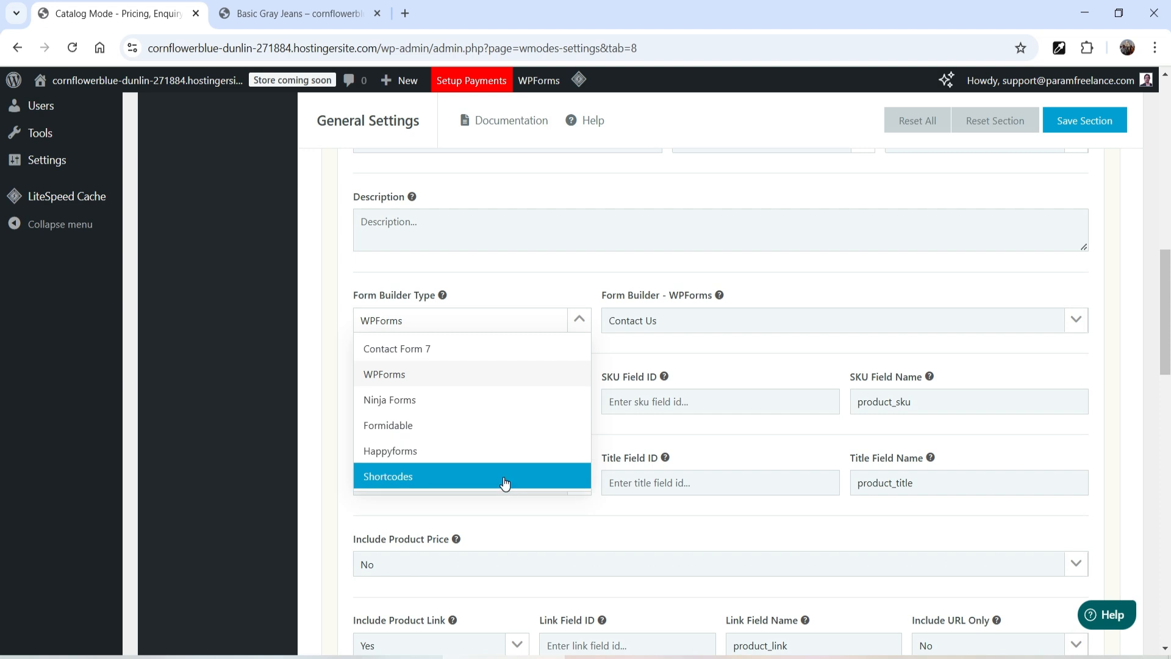
pyautogui.scroll(4, 161, 336)
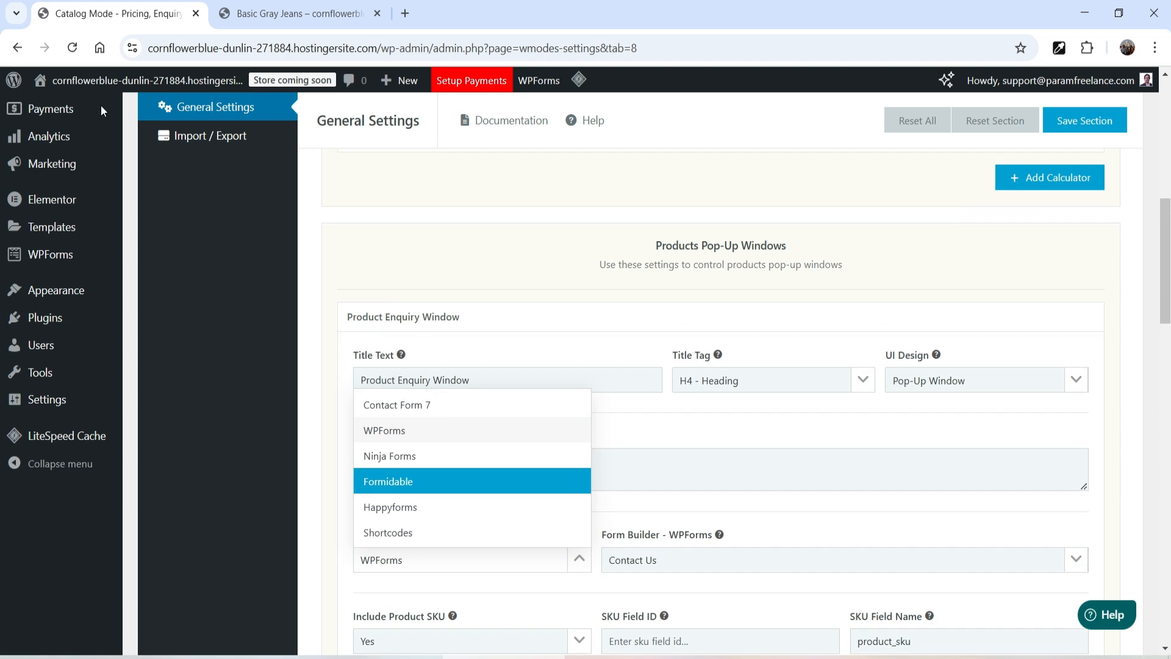
pyautogui.moveTo(51, 259)
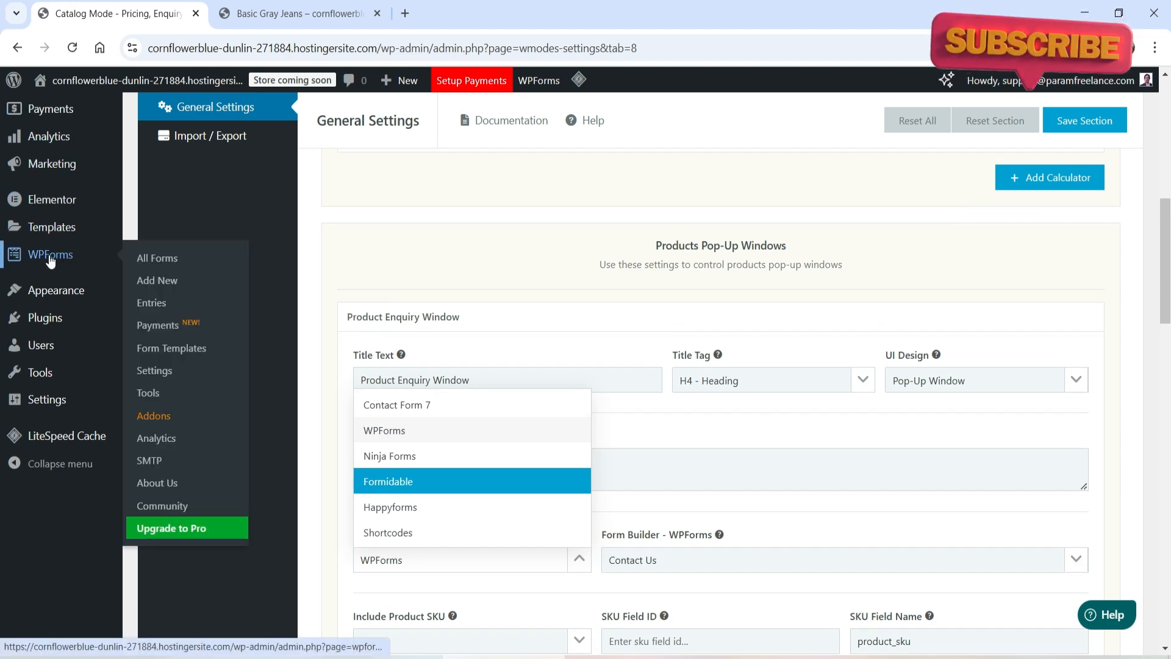
pyautogui.click(397, 429)
pyautogui.scroll(-3, 597, 422)
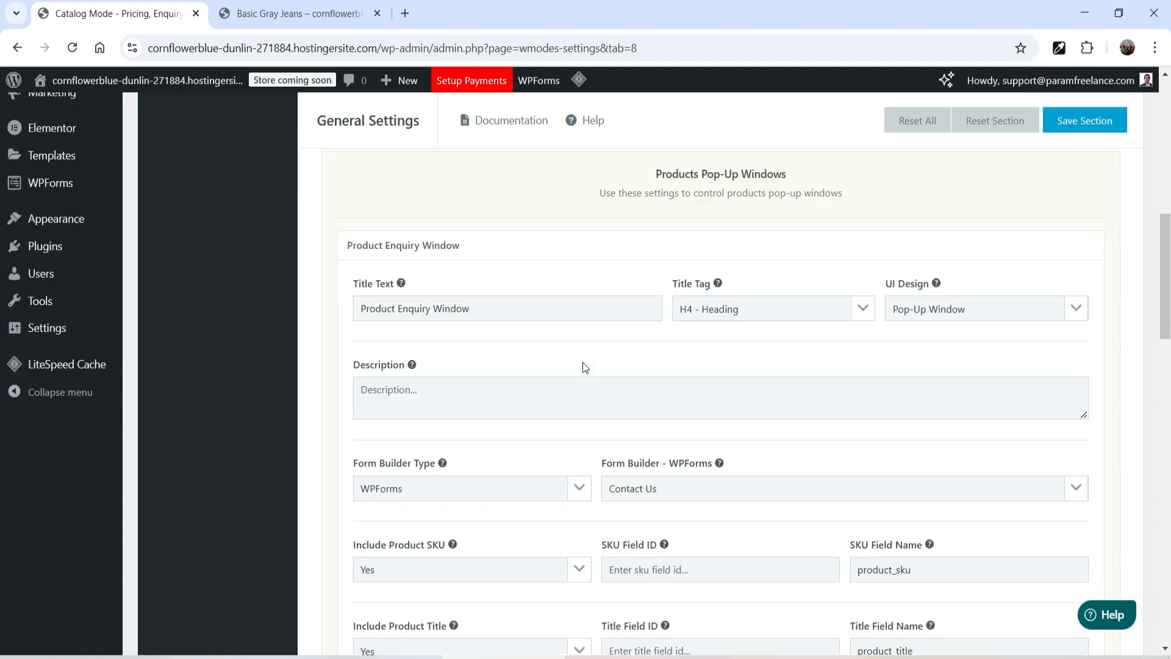
pyautogui.click(669, 405)
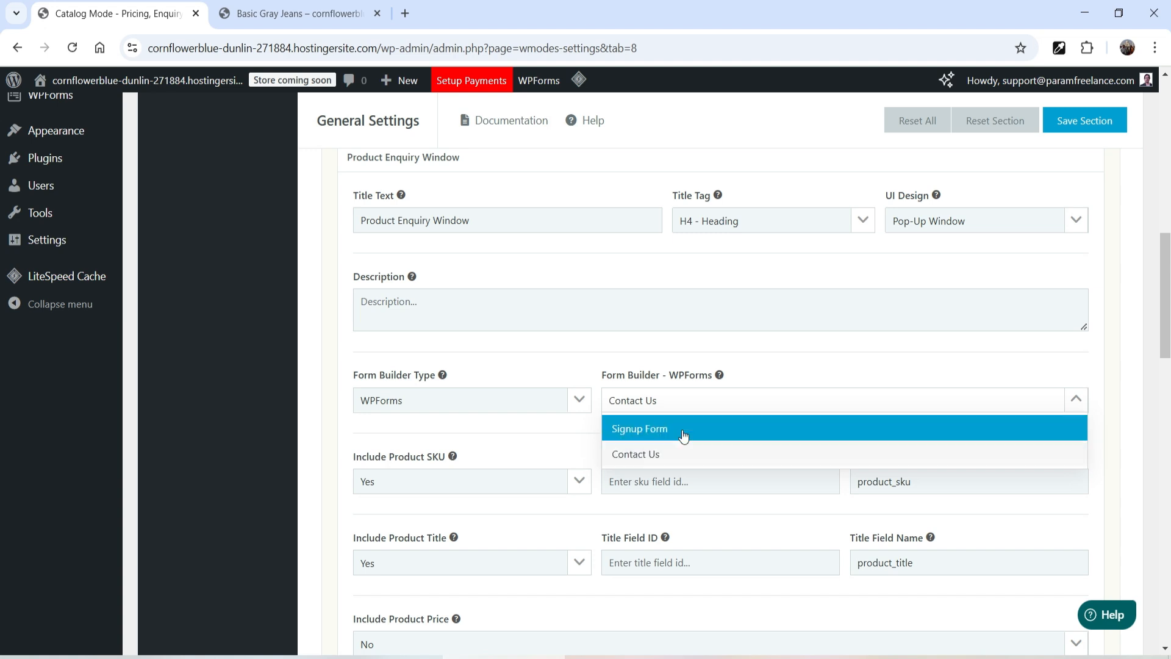
pyautogui.click(680, 456)
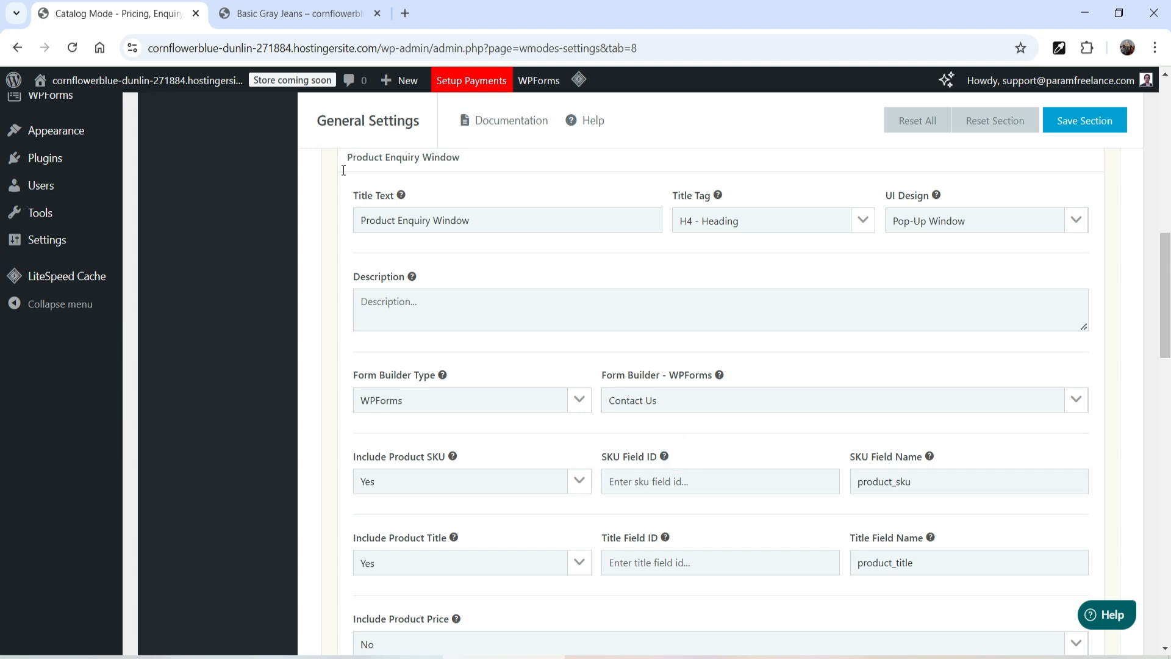
# Step: Compare the enquiry pop-up on the product page with its form settings
pyautogui.click(274, 14)
pyautogui.click(664, 405)
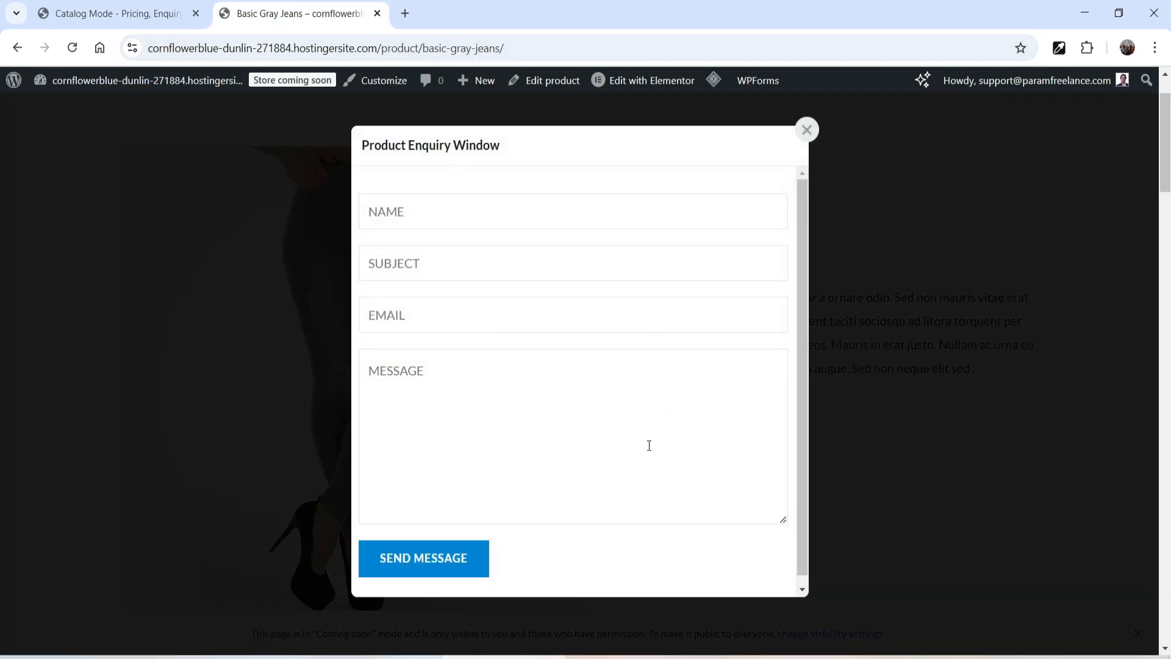
pyautogui.click(112, 17)
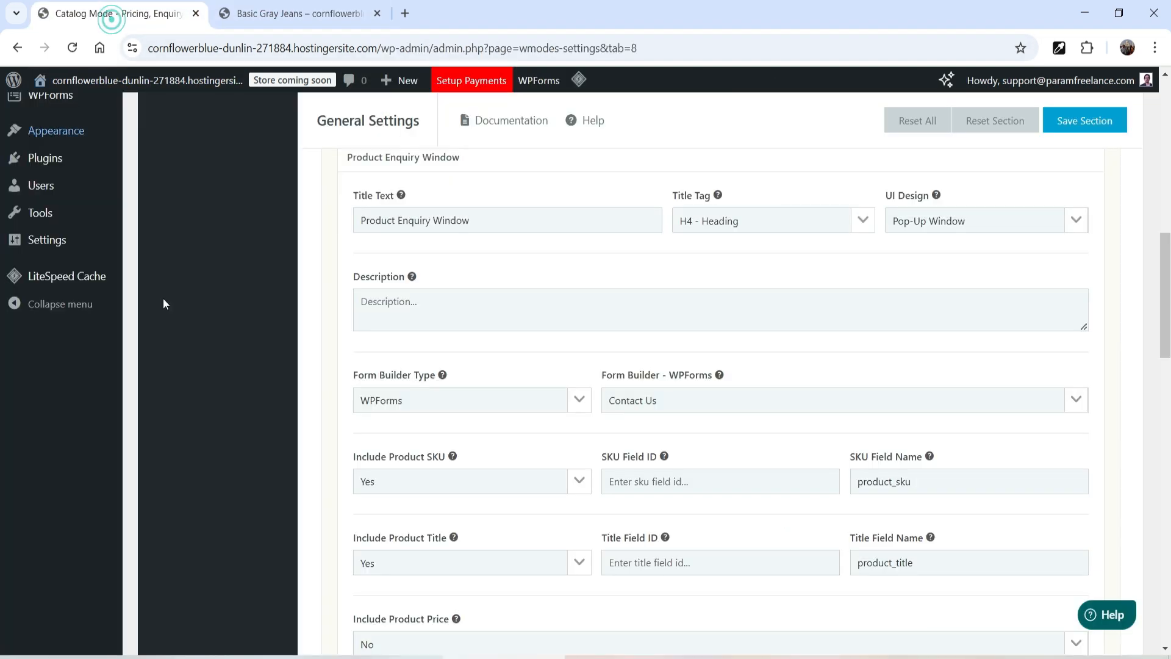
# Step: Try Ninja Forms as the form builder type, then revert to WPForms with the Contact Us form
pyautogui.click(450, 400)
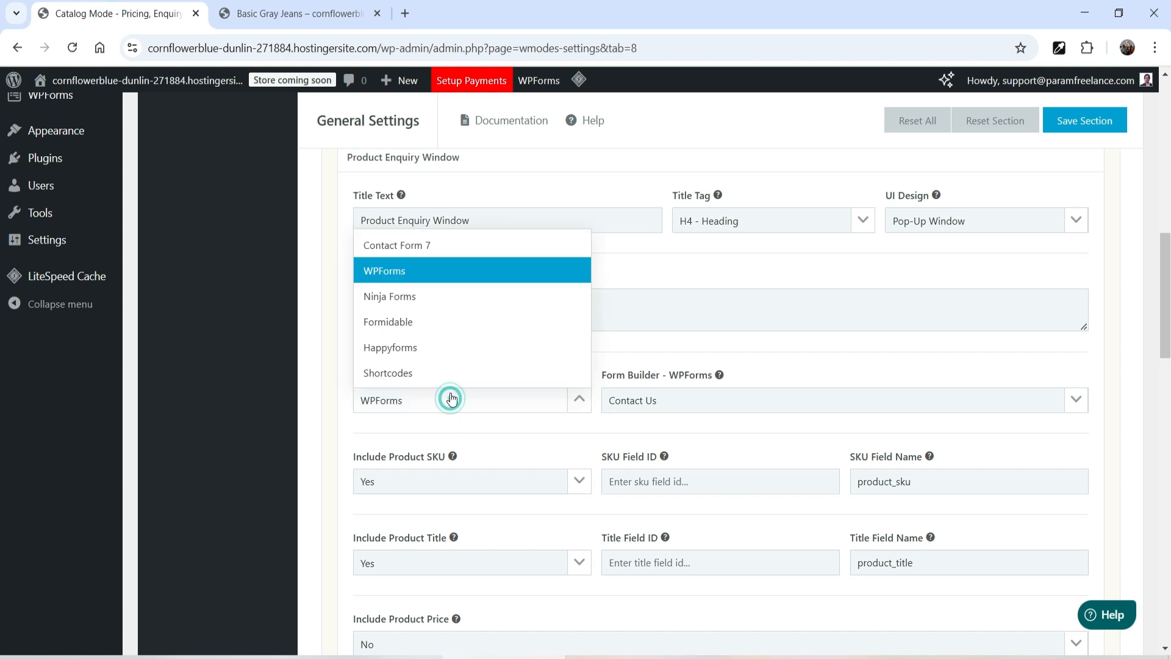
pyautogui.click(418, 293)
pyautogui.click(684, 403)
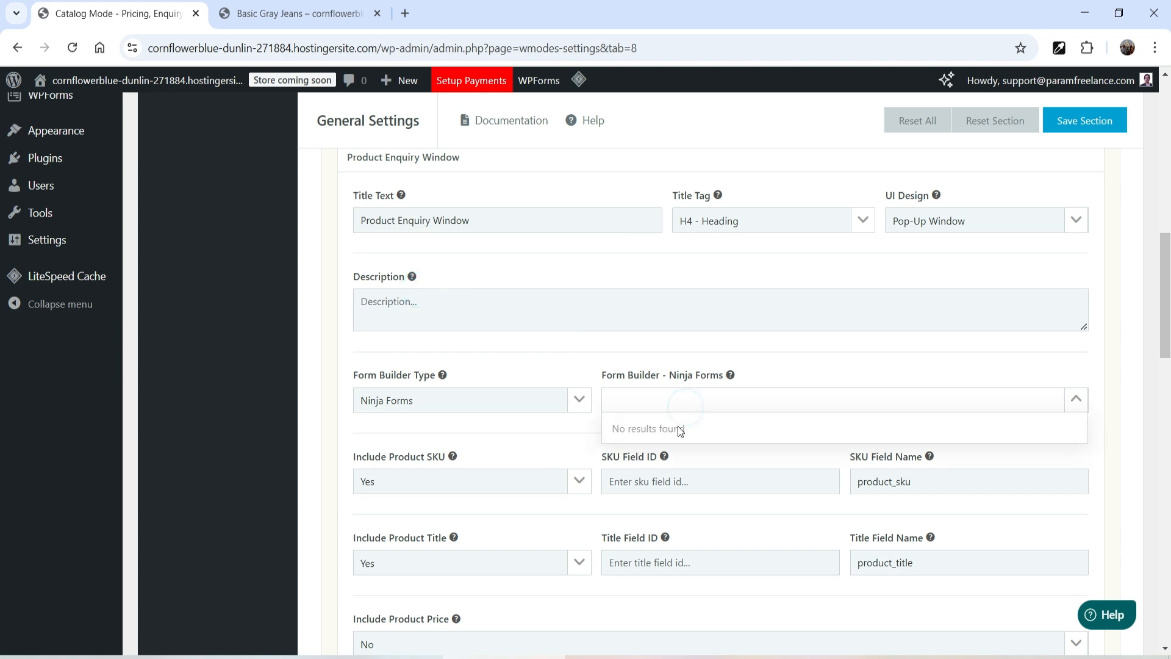
pyautogui.click(447, 406)
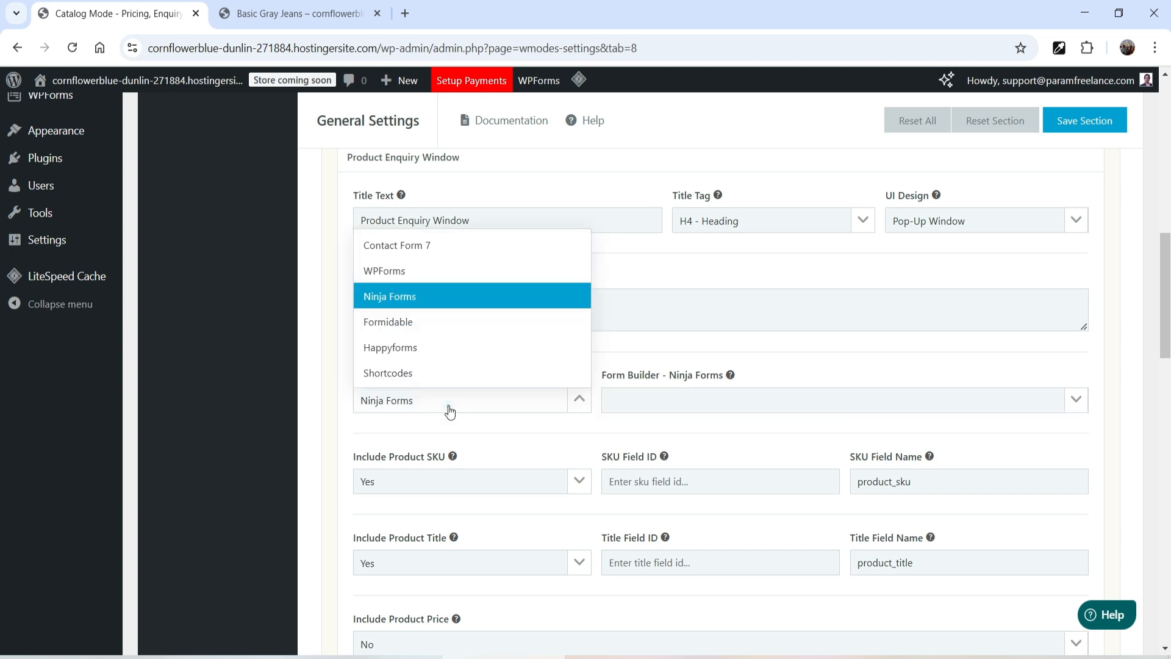
pyautogui.click(404, 274)
pyautogui.click(695, 403)
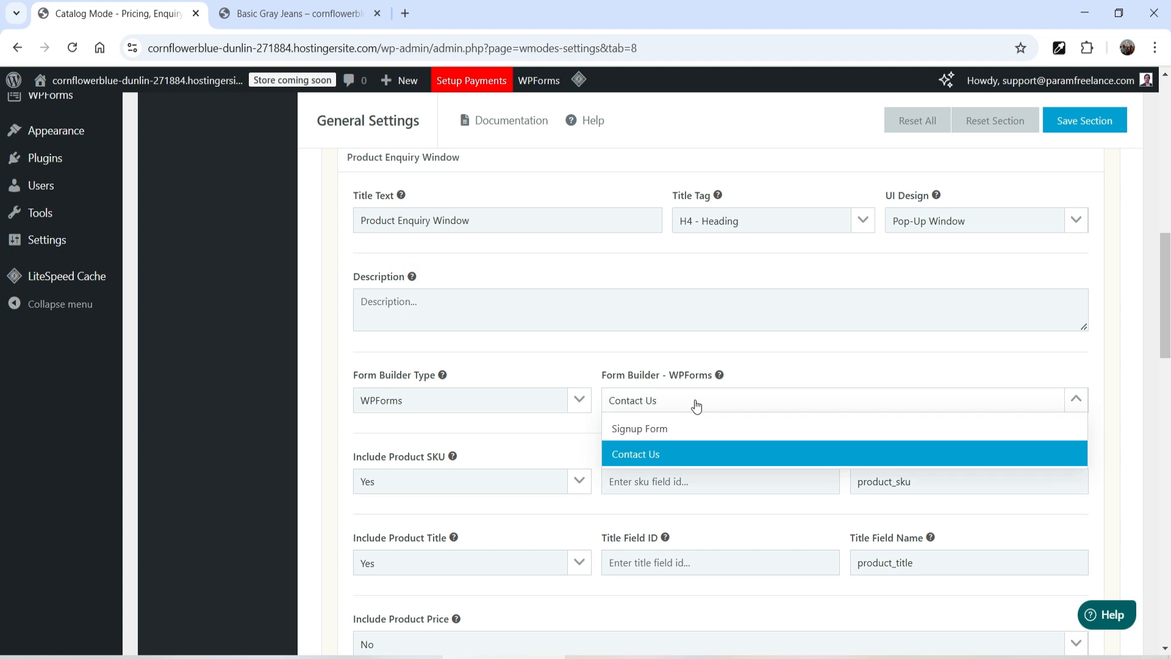
pyautogui.click(708, 452)
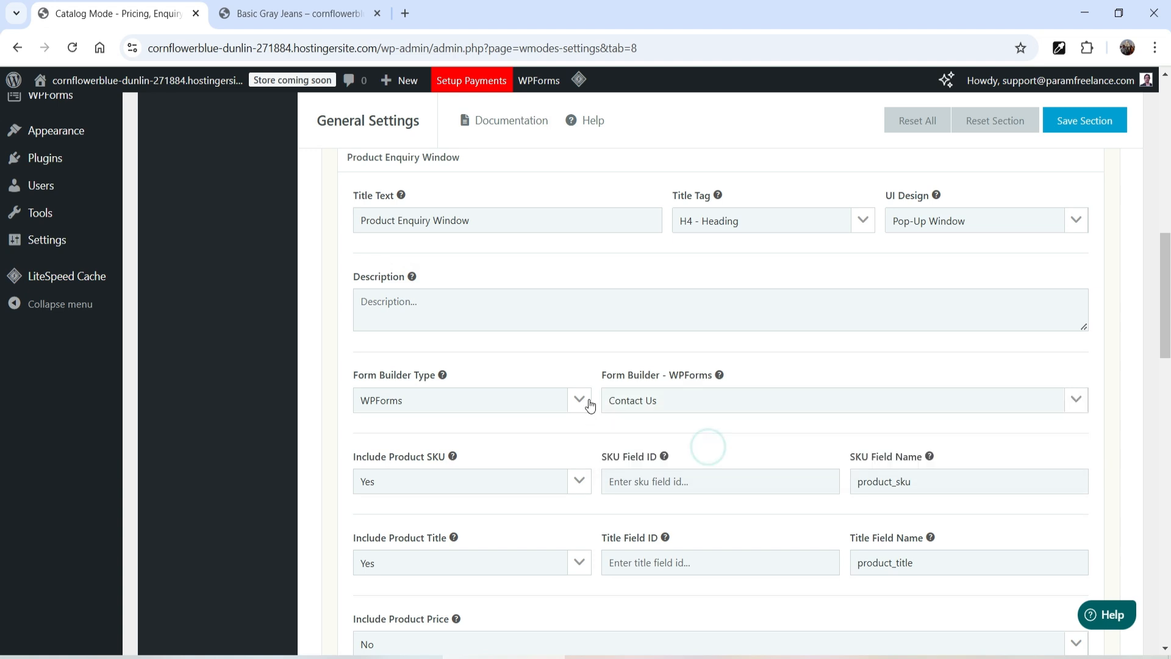
# Step: Review the pop-up's options for including product SKU, title, price and link
pyautogui.scroll(-3, 589, 402)
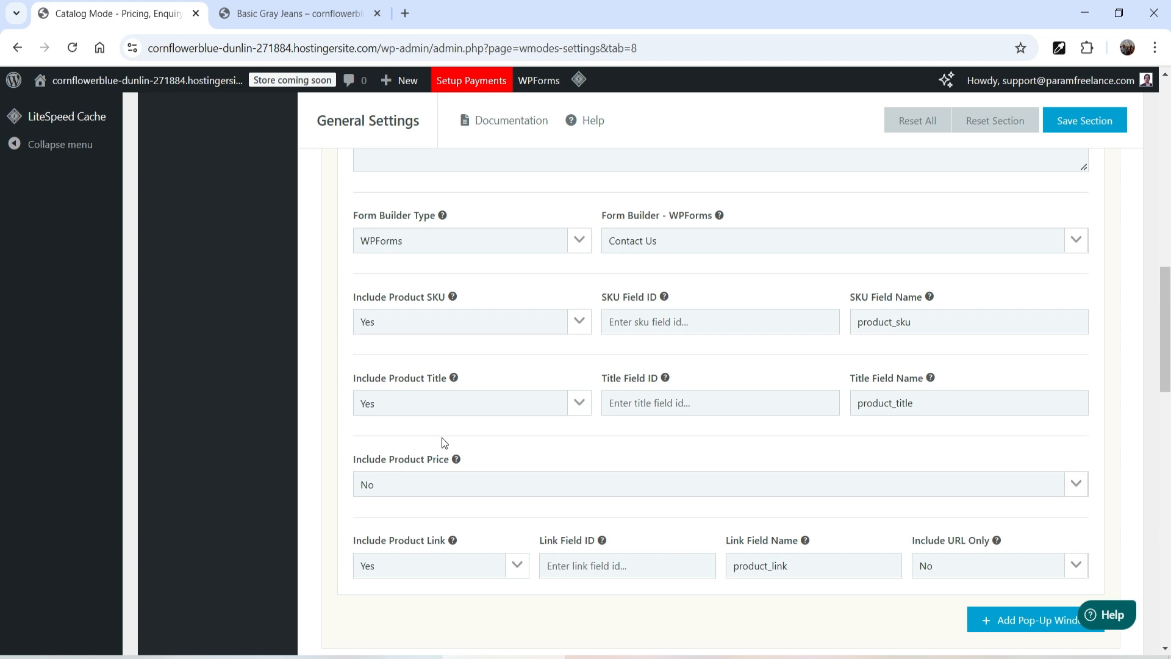
pyautogui.click(442, 573)
pyautogui.click(441, 572)
pyautogui.scroll(-2, 392, 321)
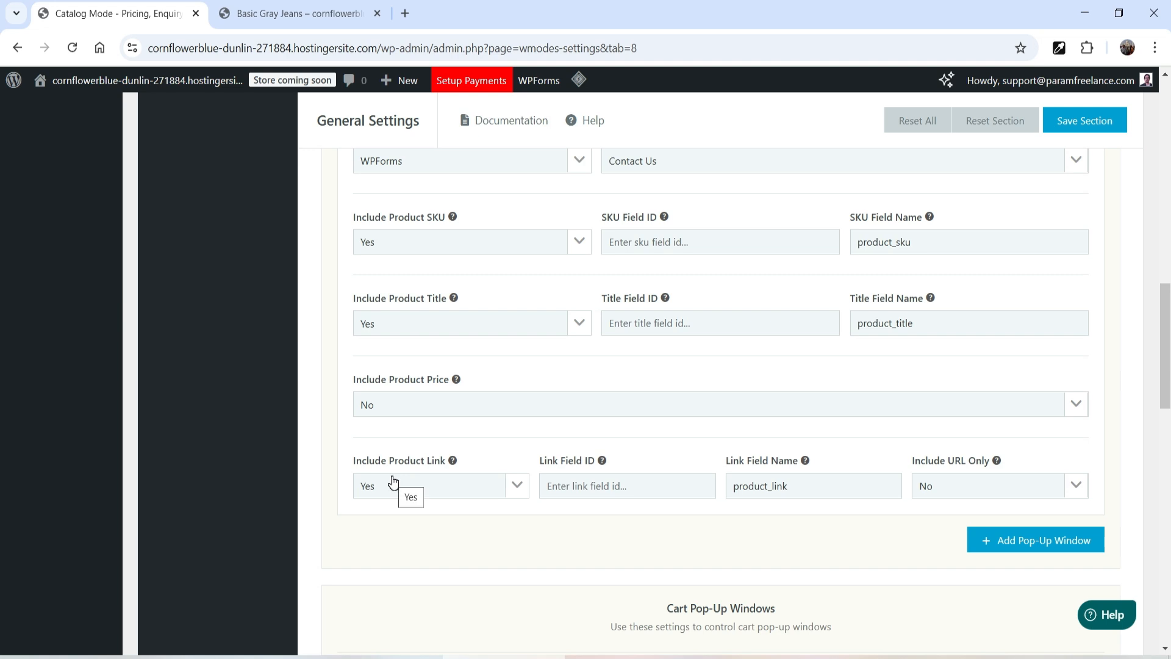
pyautogui.scroll(5, 895, 360)
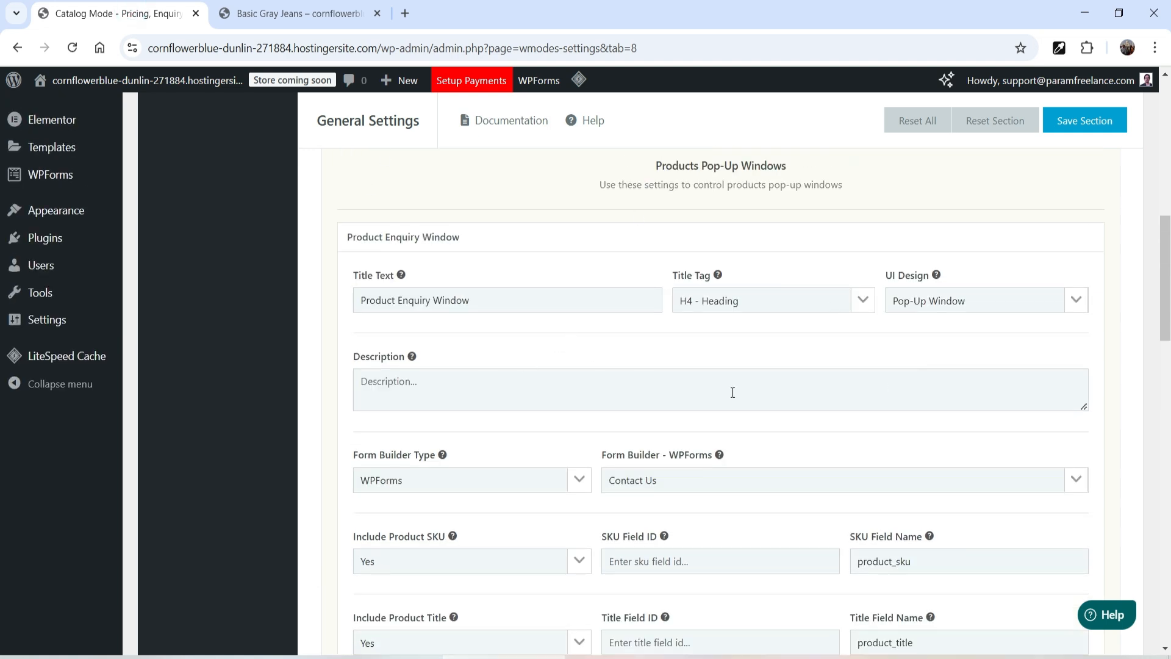
# Step: Expand and review the Inline Enquiry Form settings, then return to Catalog Modes
pyautogui.scroll(-10, 510, 288)
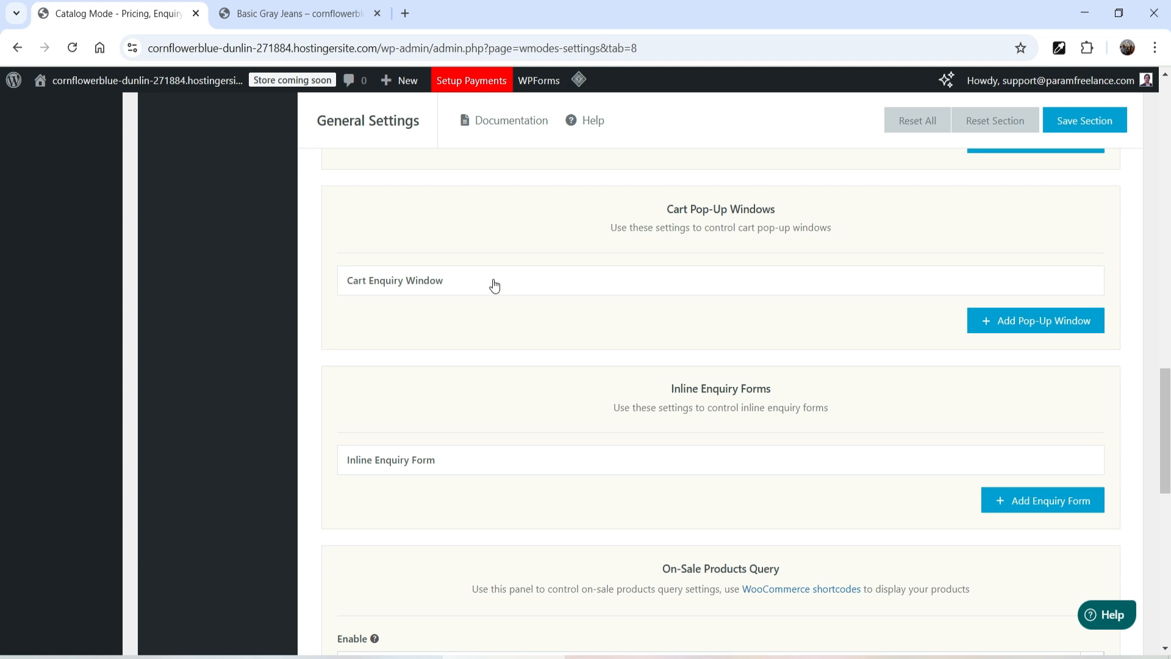
pyautogui.scroll(-3, 494, 285)
pyautogui.click(457, 309)
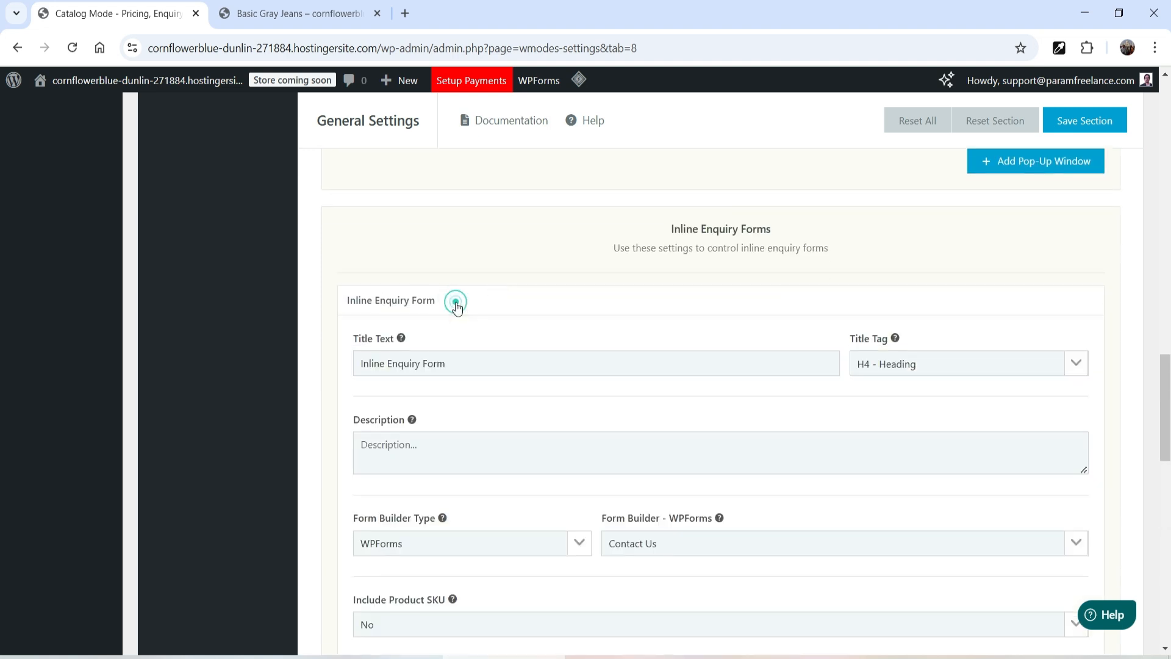
pyautogui.scroll(-3, 455, 305)
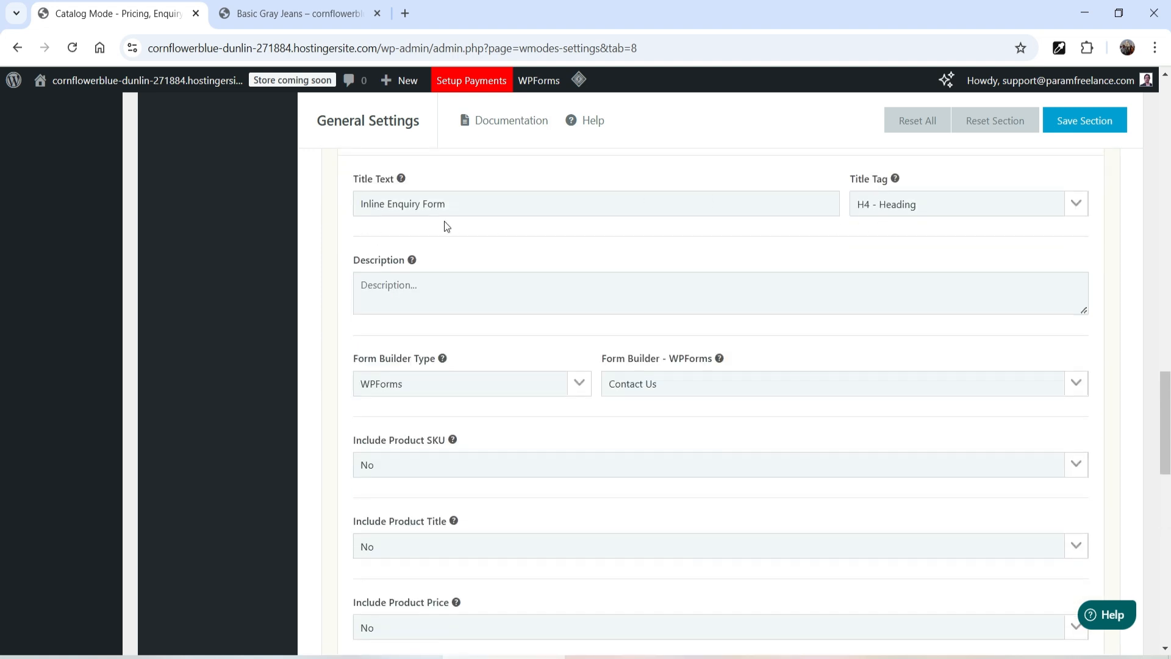
pyautogui.scroll(15, 444, 226)
pyautogui.click(214, 514)
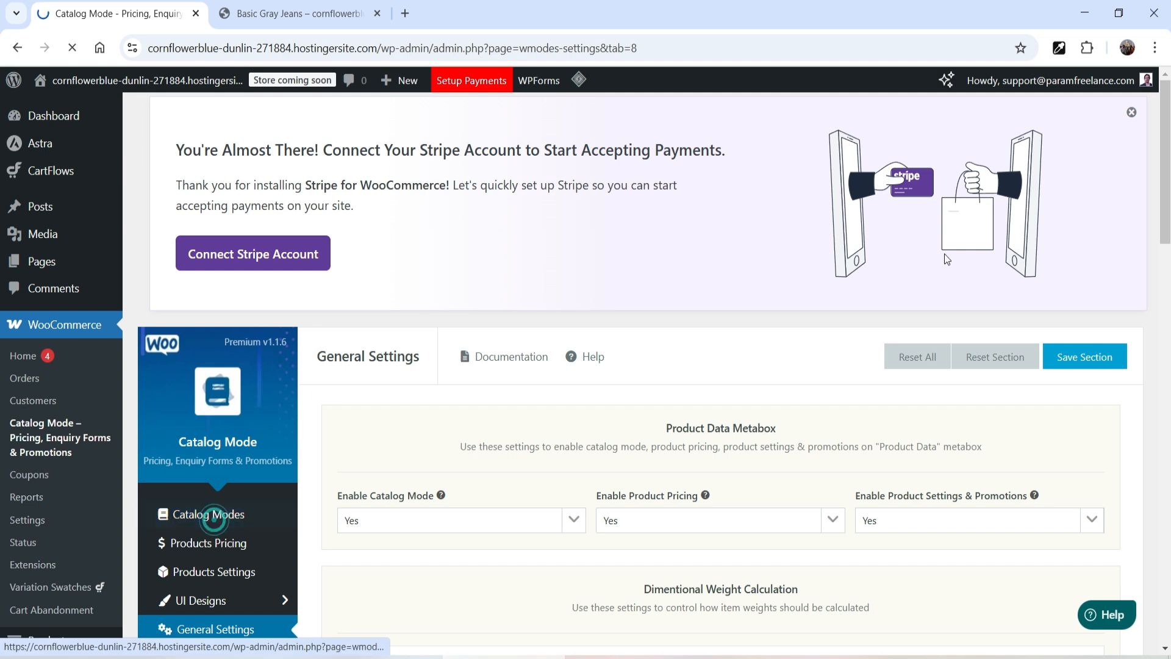
# Step: View the product page and the storefront's featured products to check their buttons, then return to Catalog Modes
pyautogui.click(304, 15)
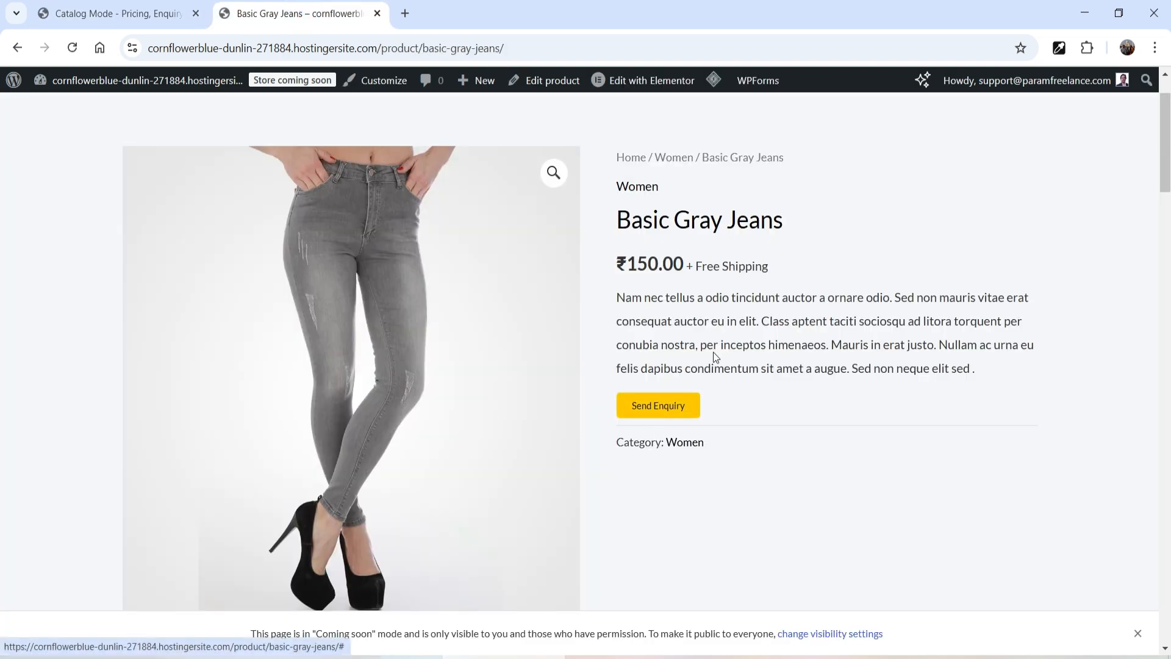
pyautogui.scroll(2, 715, 356)
pyautogui.click(72, 139)
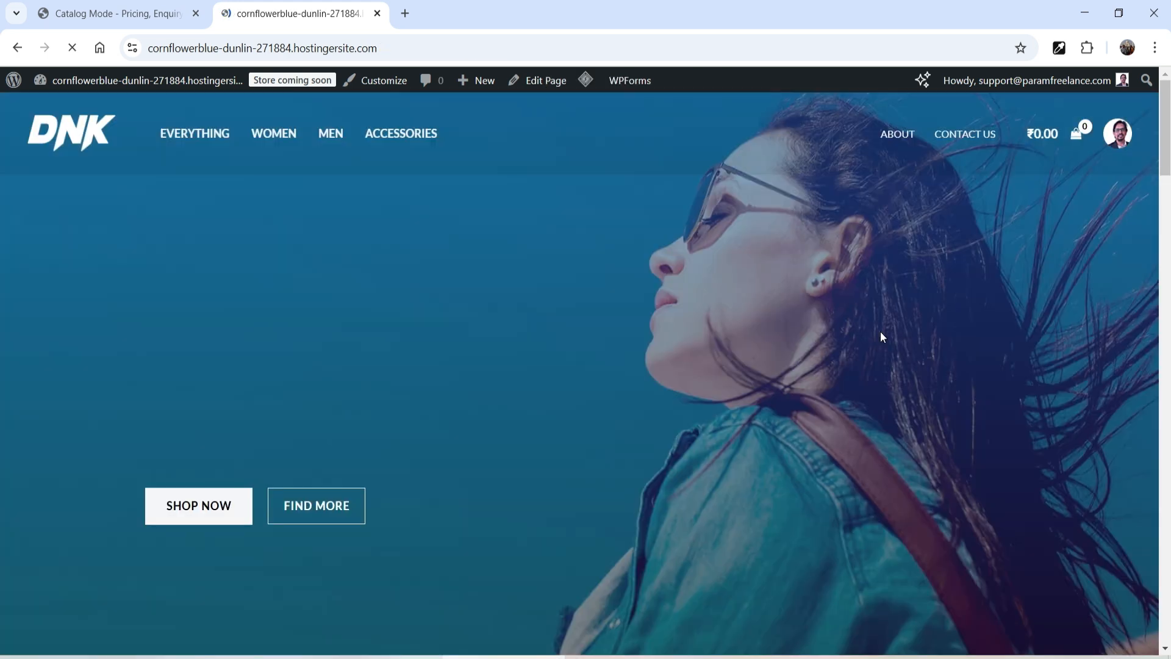
pyautogui.scroll(-18, 836, 327)
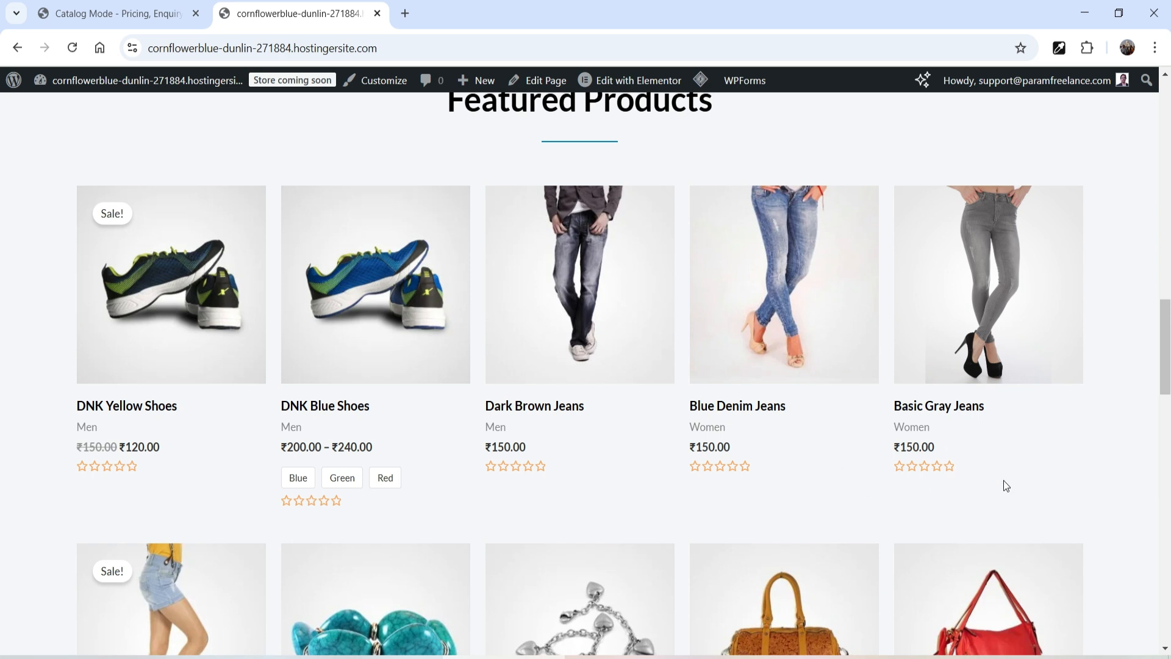
pyautogui.click(95, 20)
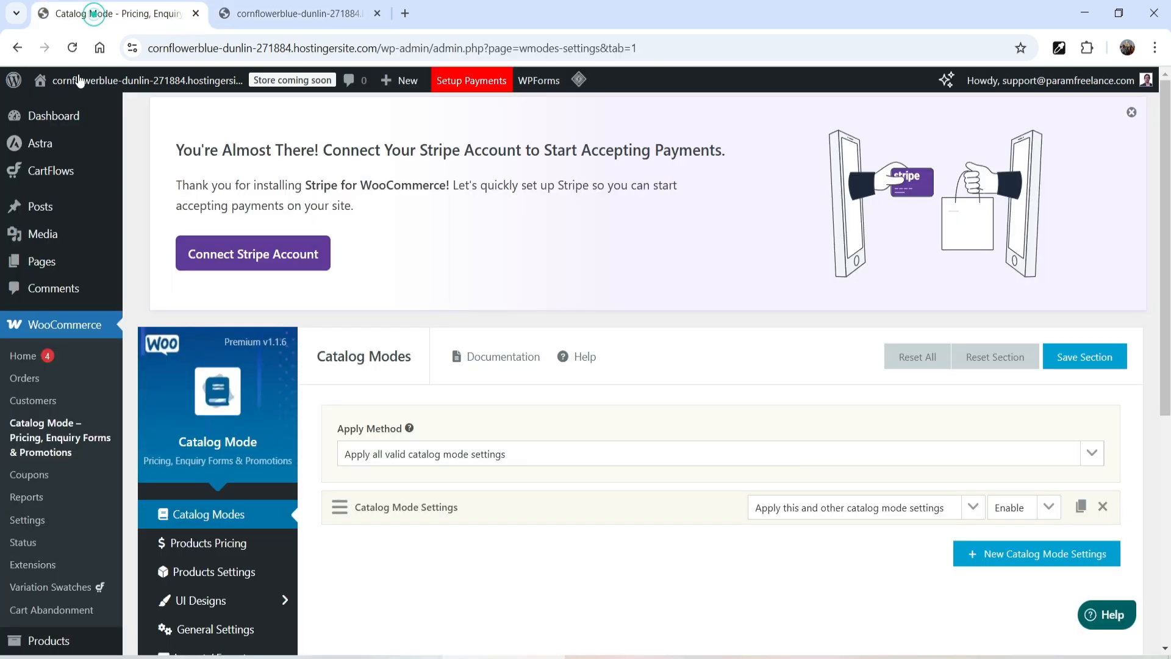
# Step: Expand the catalog mode settings and replace the hidden Add to Cart on the shop page with a Link Button
pyautogui.scroll(-4, 654, 299)
pyautogui.click(449, 271)
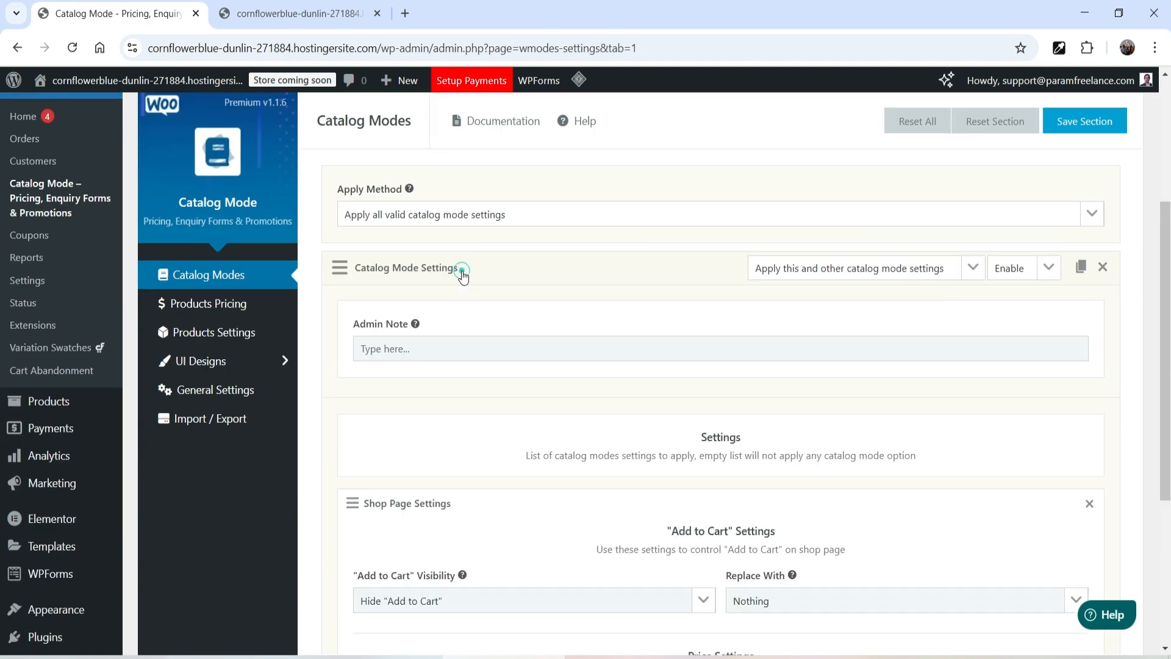
pyautogui.scroll(-3, 463, 275)
pyautogui.scroll(-3, 461, 311)
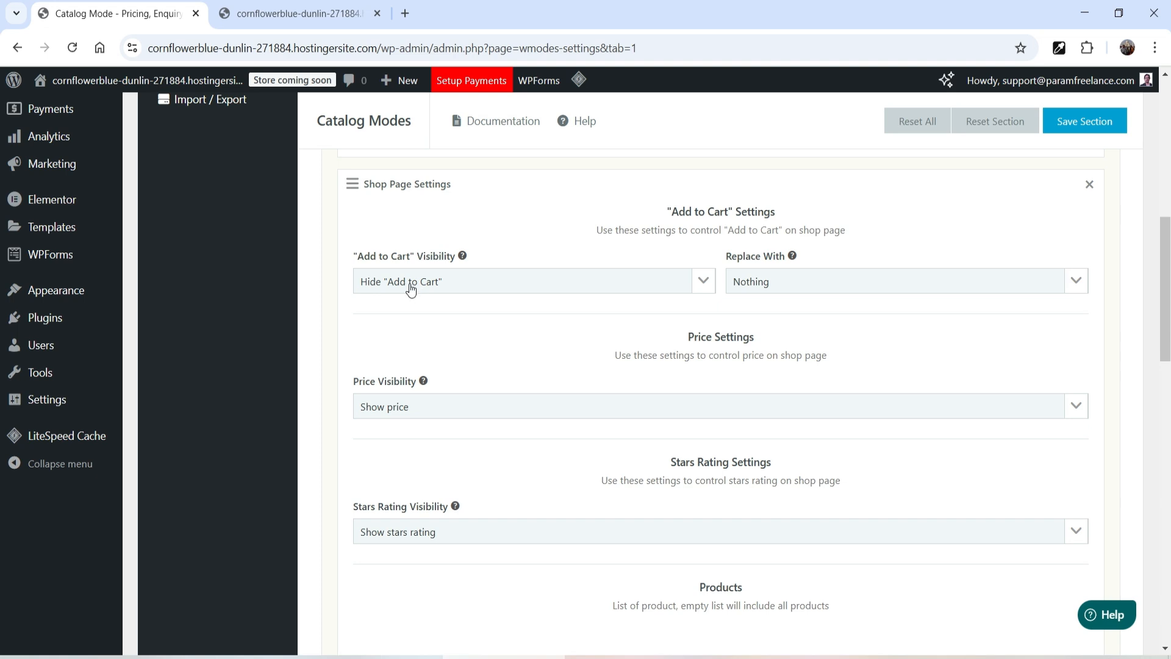
pyautogui.click(815, 283)
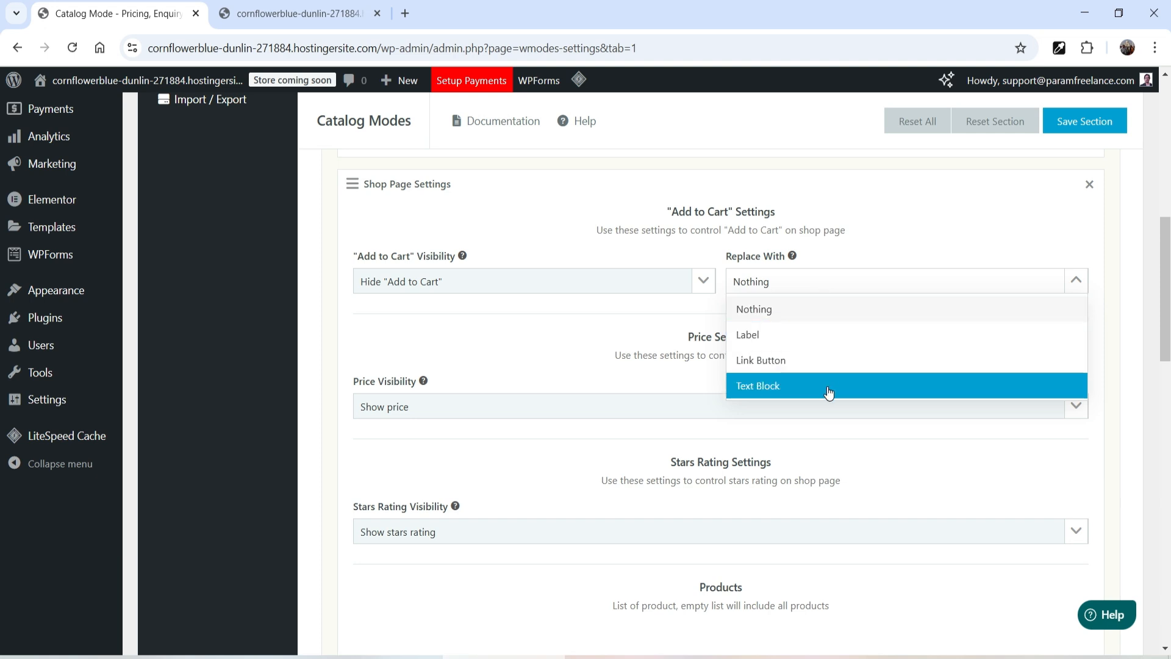
pyautogui.click(826, 364)
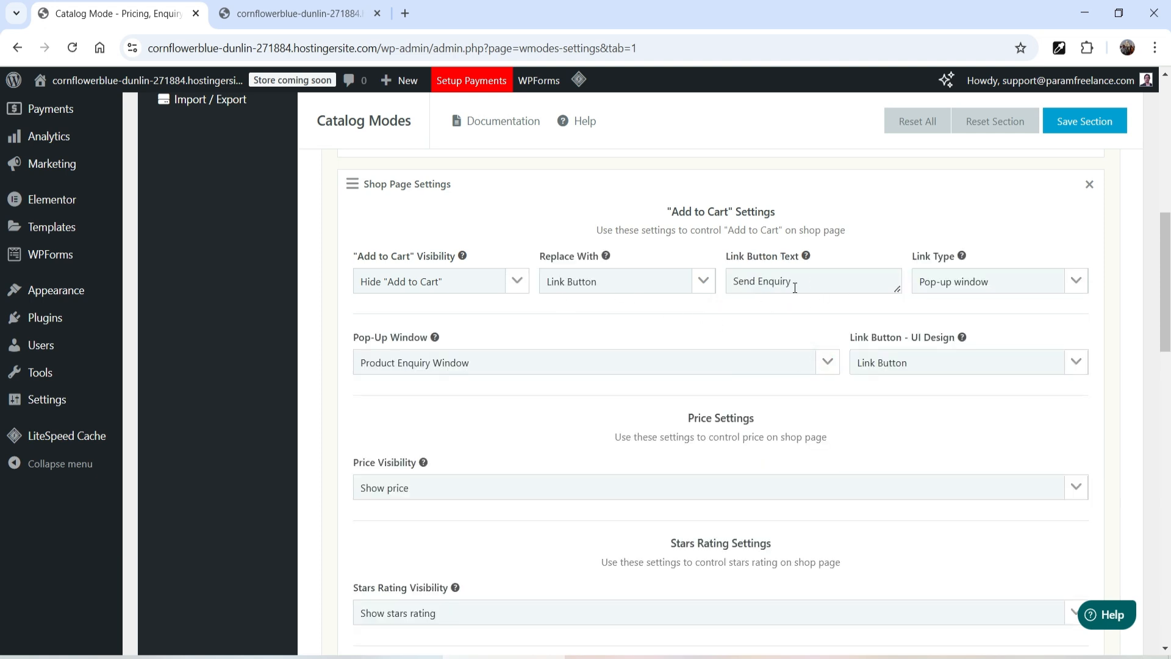
# Step: Cycle through Page URL, Page link and Blog post page link link types, return to Pop-up window, and save the section
pyautogui.click(951, 286)
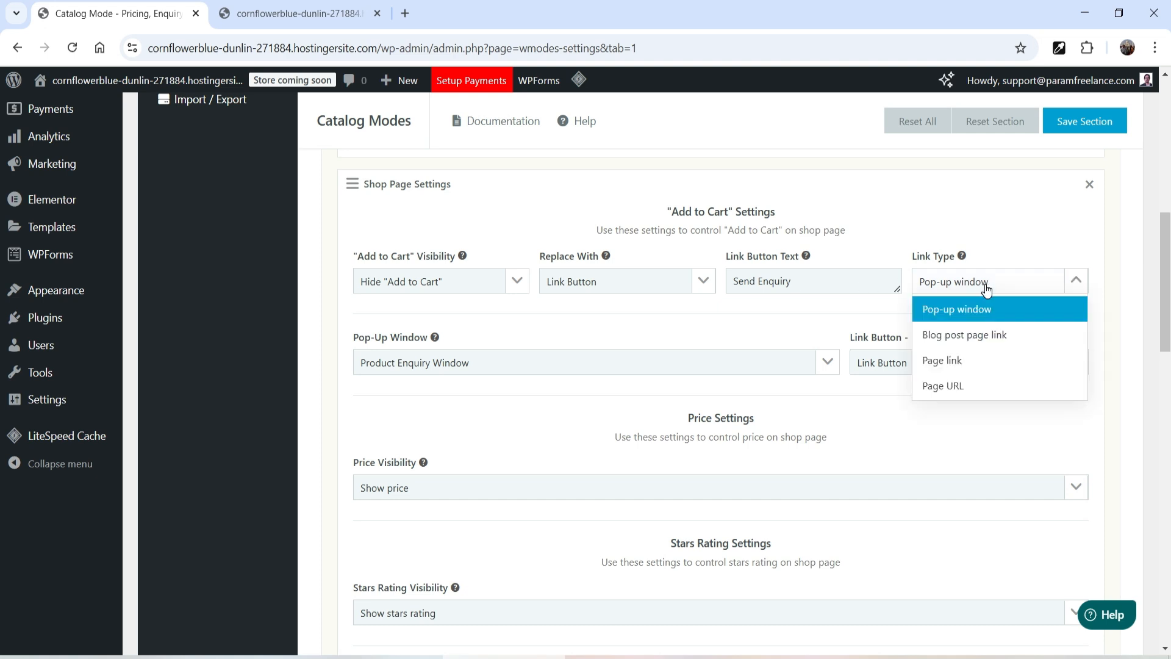
pyautogui.click(987, 383)
pyautogui.click(970, 281)
pyautogui.click(957, 360)
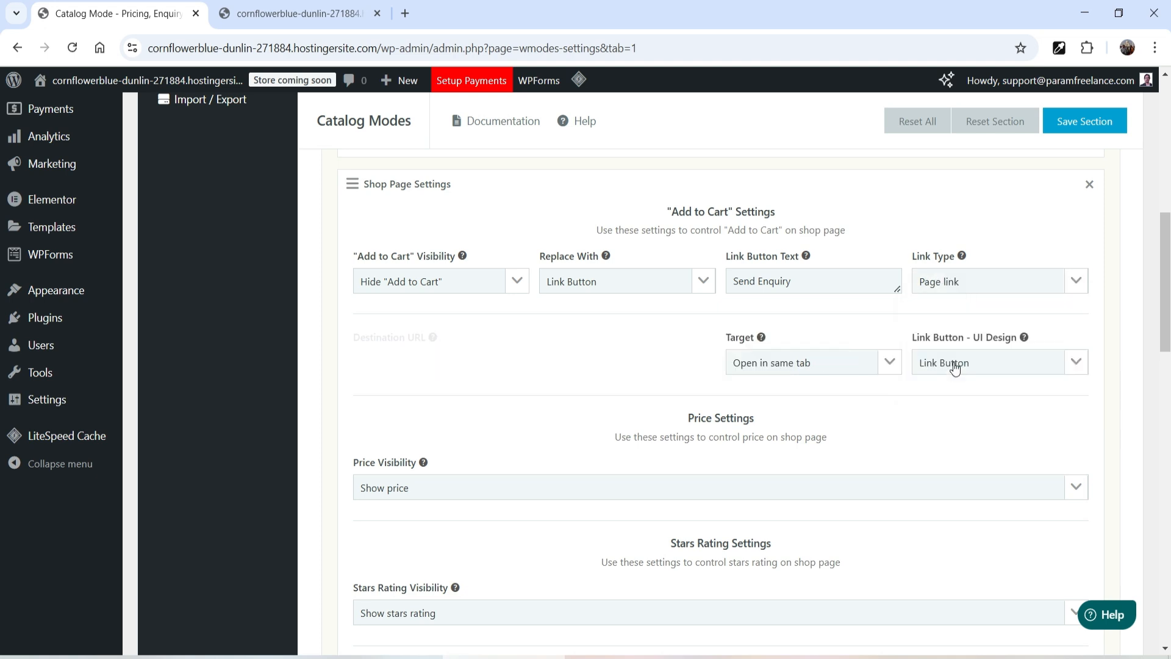
pyautogui.click(970, 281)
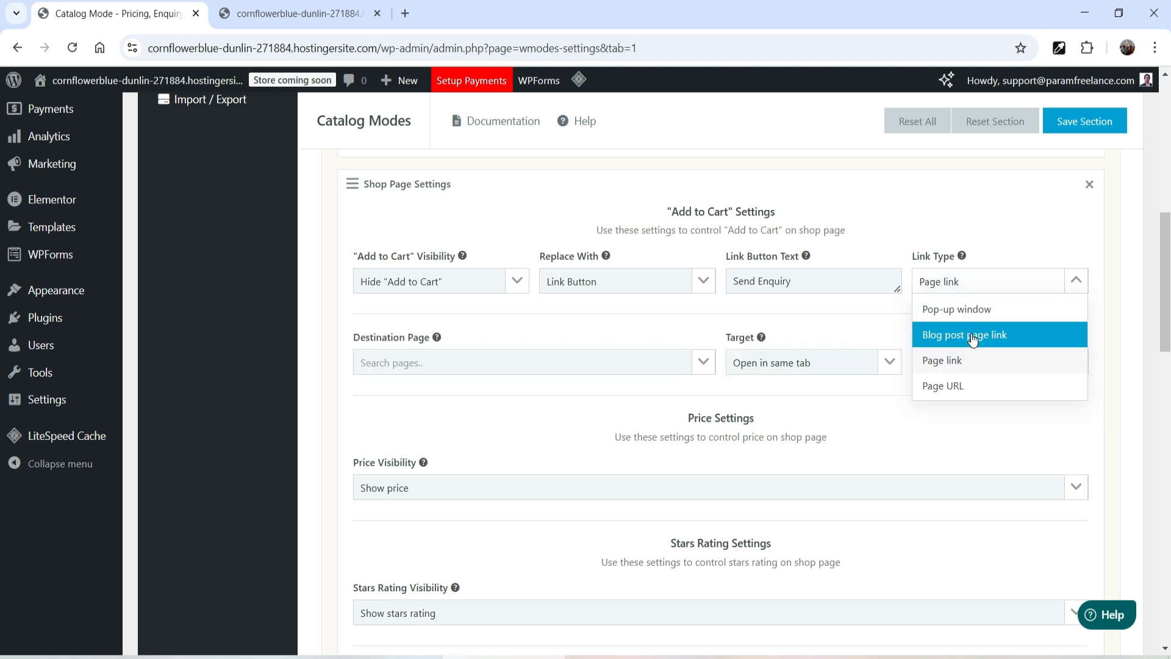
pyautogui.click(973, 334)
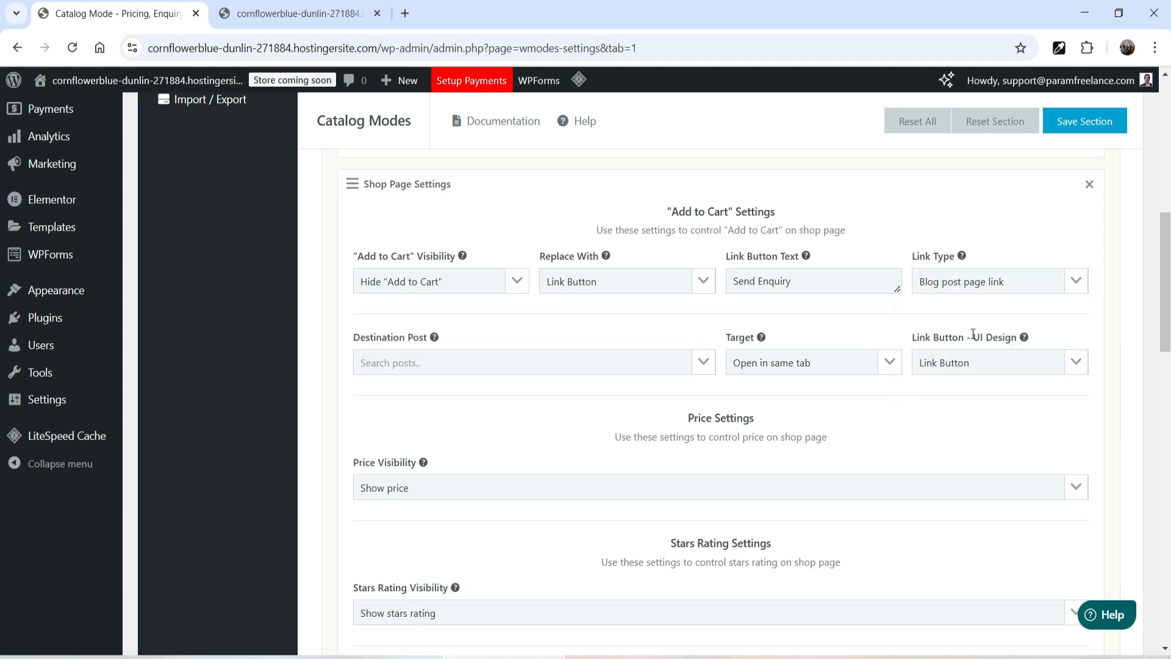
pyautogui.click(976, 282)
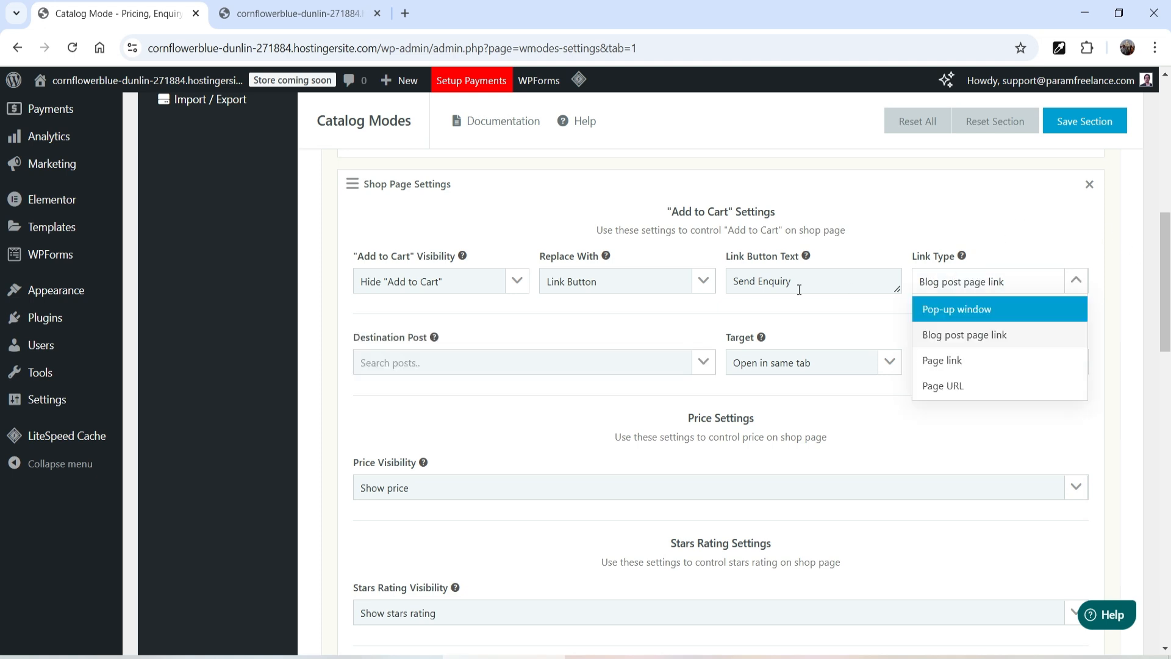
pyautogui.click(995, 305)
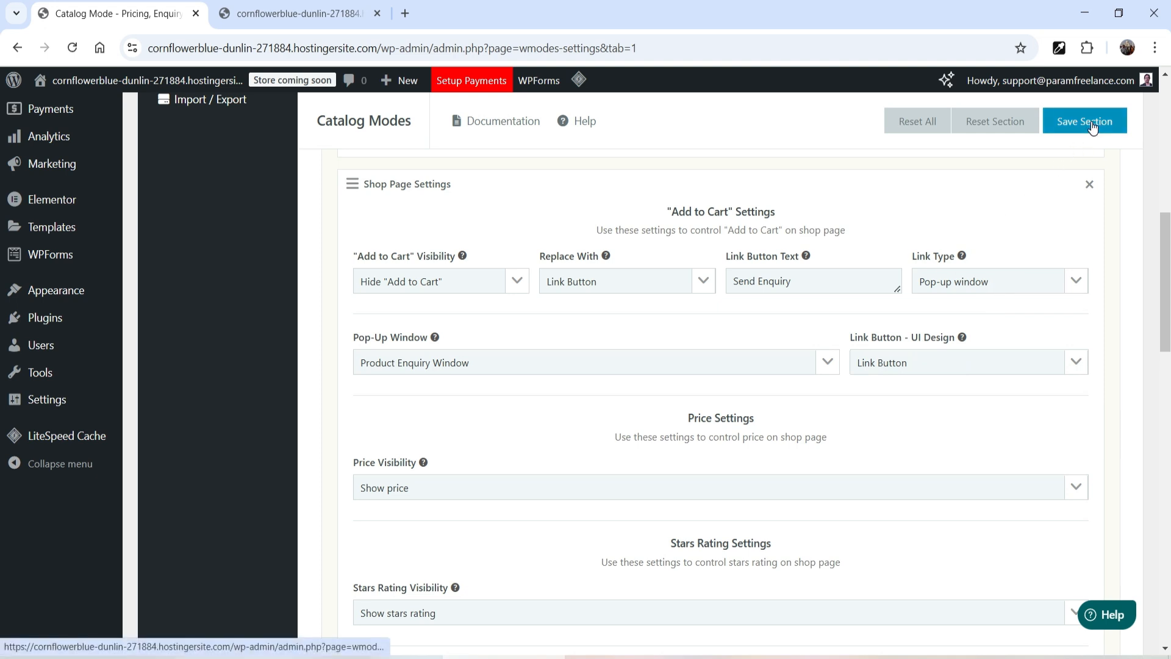
pyautogui.click(1092, 125)
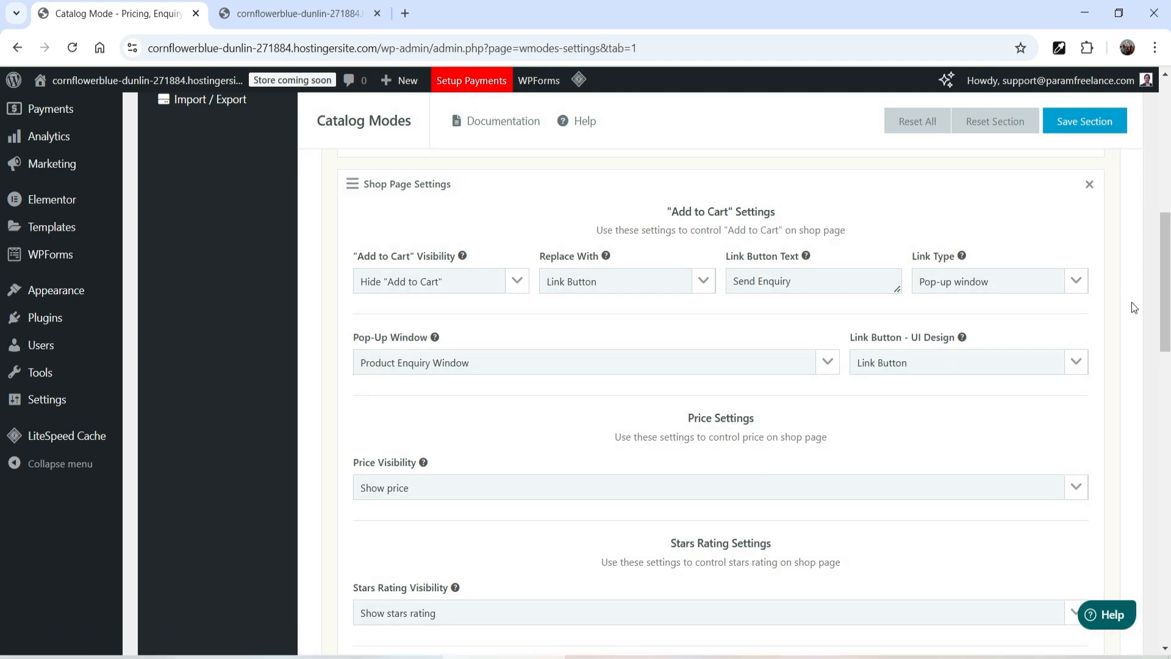
# Step: Purge all cache from the storefront's admin bar
pyautogui.click(299, 13)
pyautogui.moveTo(700, 80)
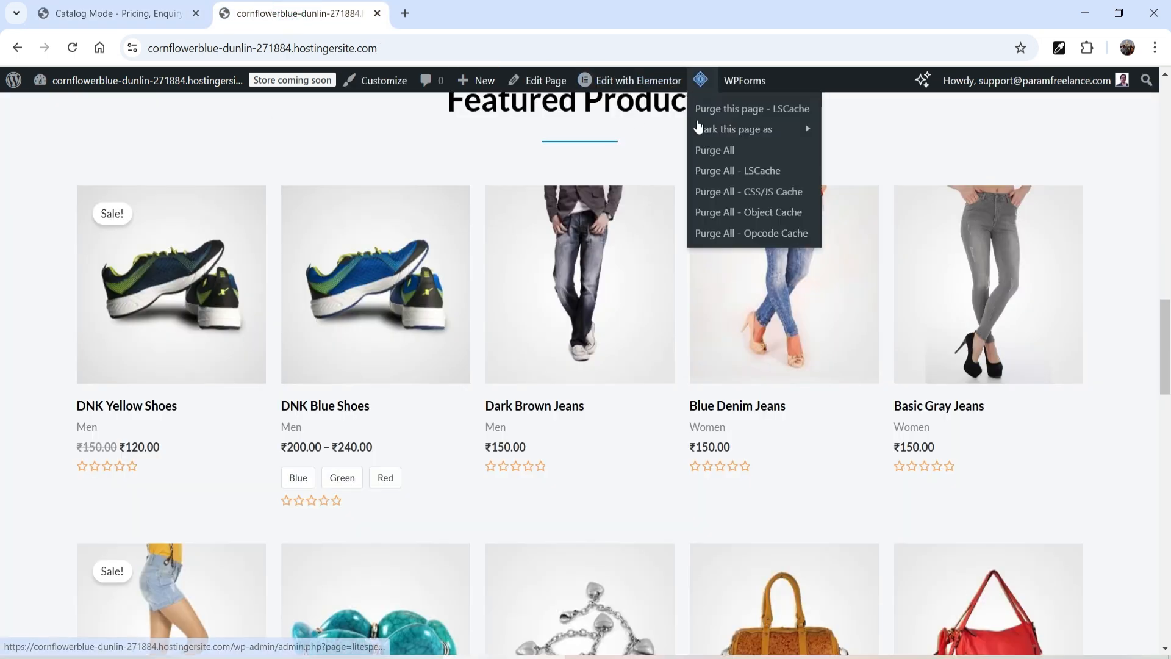
pyautogui.click(707, 151)
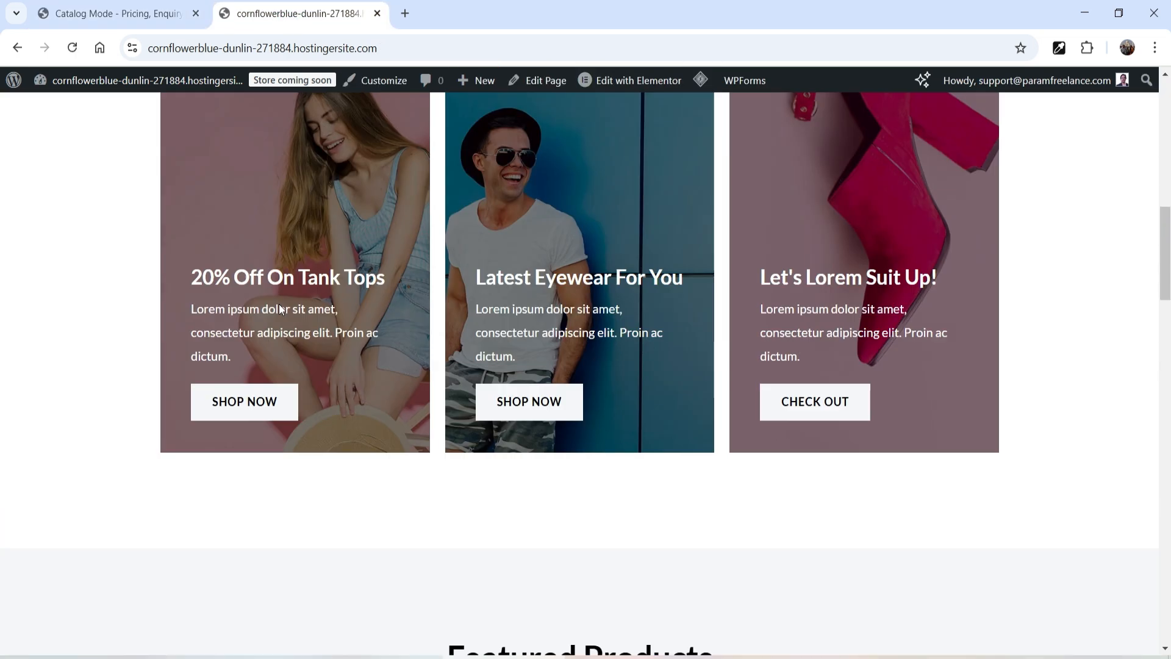
# Step: Open and close the enquiry pop-up from DNK Yellow Shoes' Send Enquiry button on the storefront
pyautogui.scroll(-10, 278, 304)
pyautogui.click(115, 334)
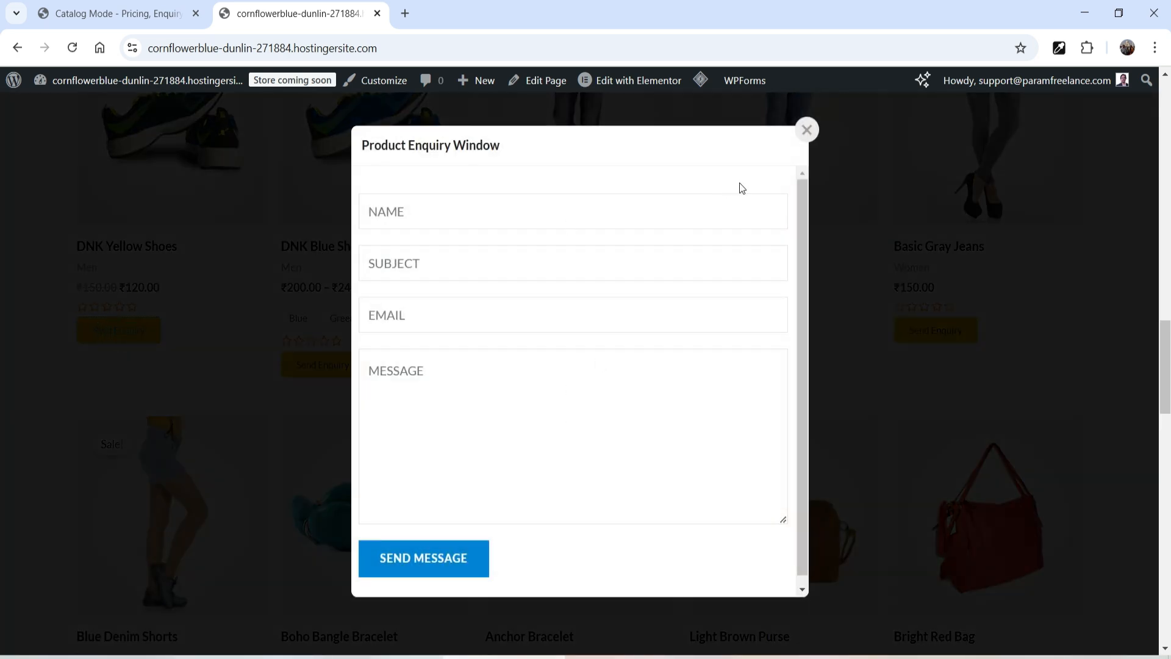
pyautogui.click(807, 129)
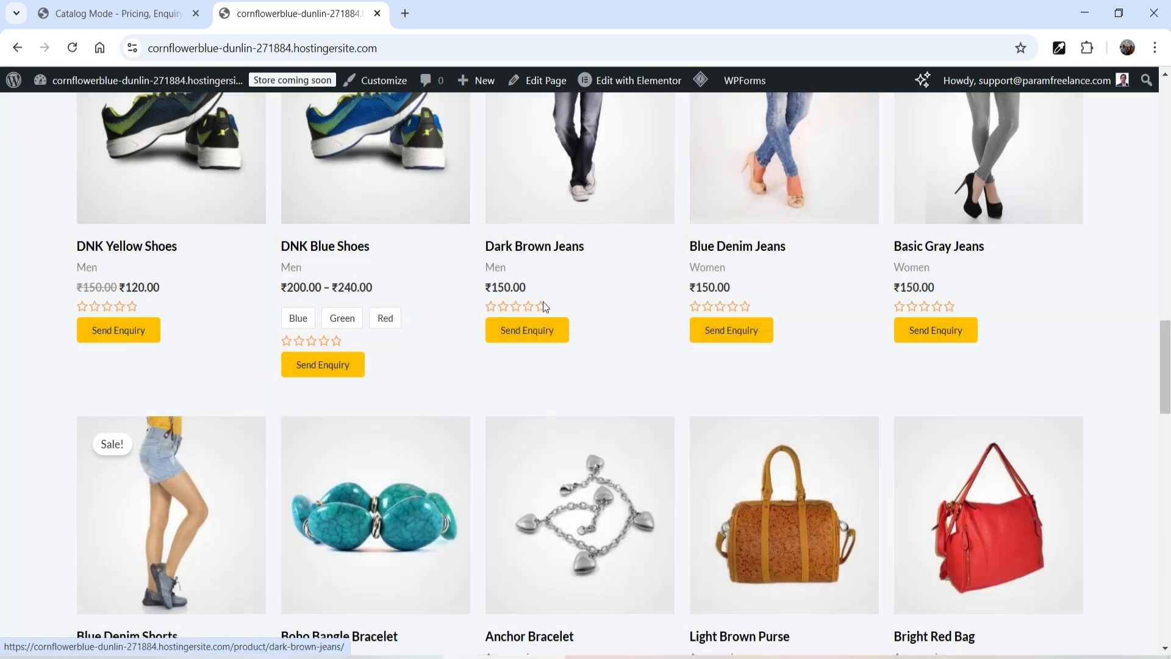
pyautogui.click(113, 334)
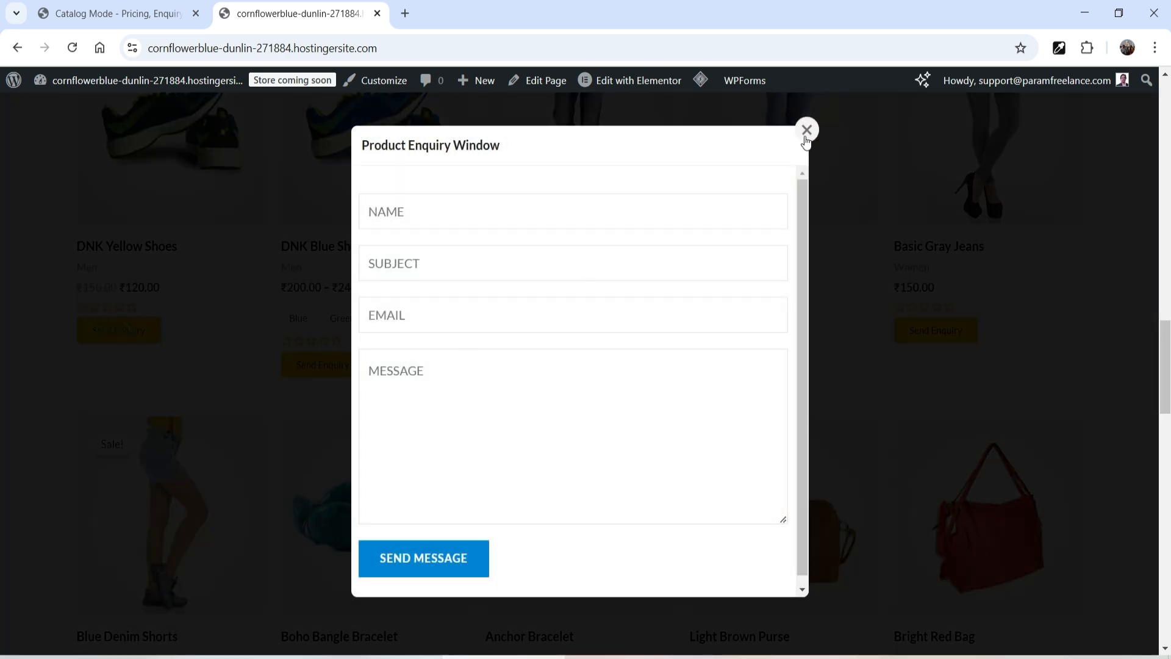
pyautogui.click(806, 130)
# Step: Open the Contact Us form in the WPForms builder and add a Numbers field below Email
pyautogui.click(92, 12)
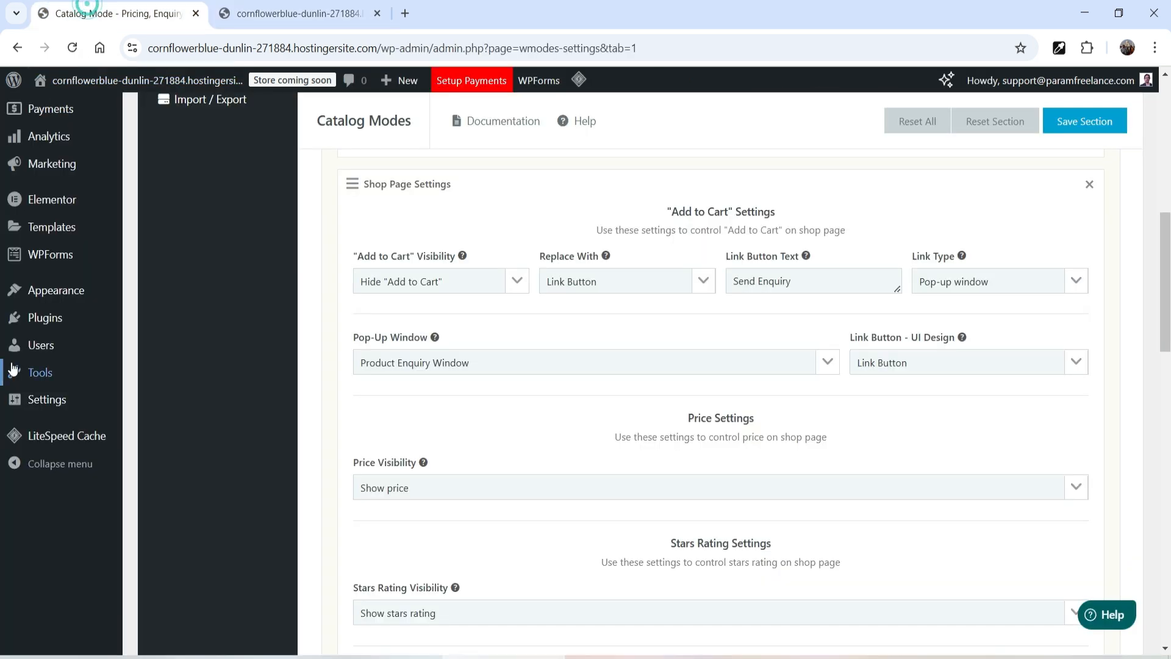
pyautogui.middleClick(61, 267)
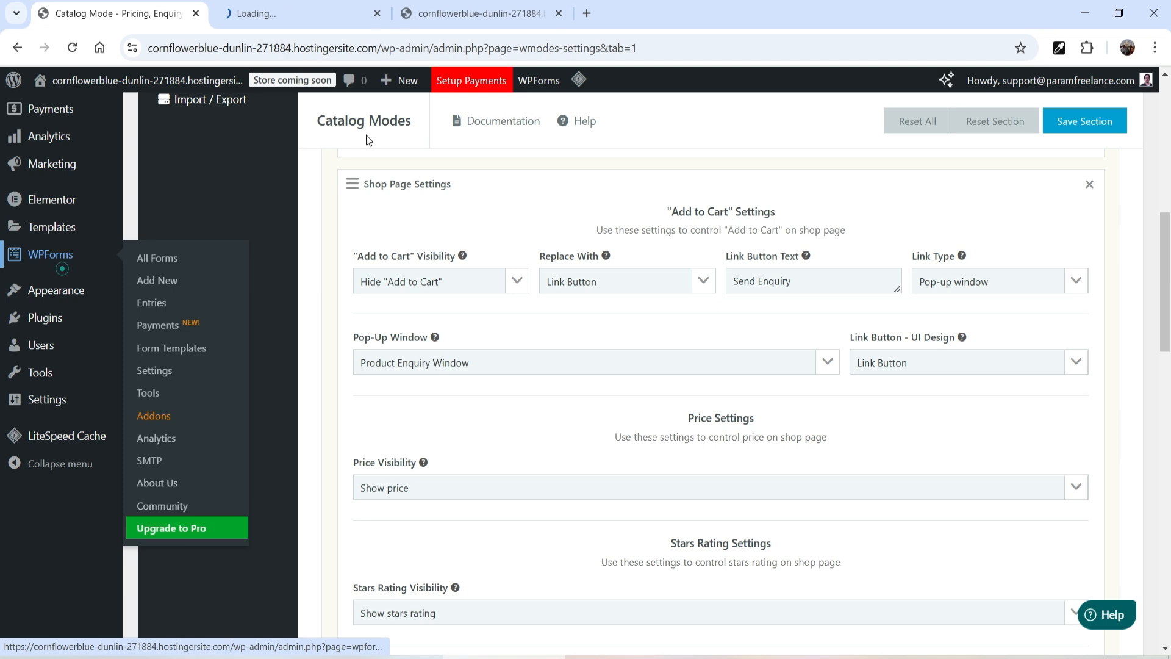
pyautogui.click(279, 16)
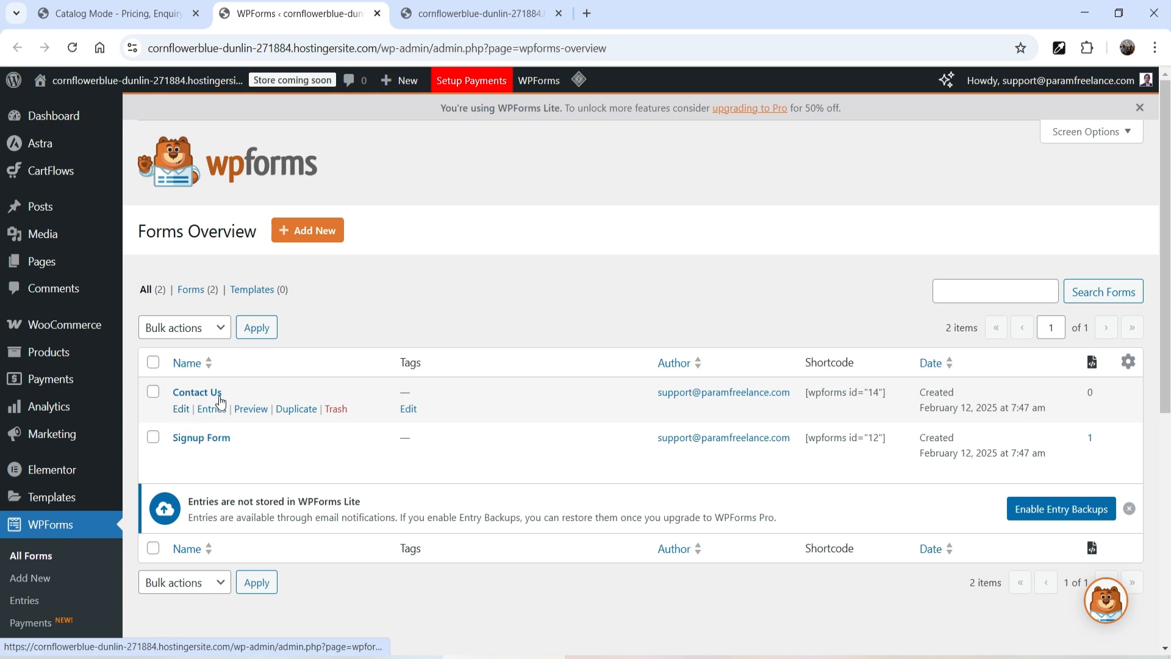
pyautogui.click(181, 409)
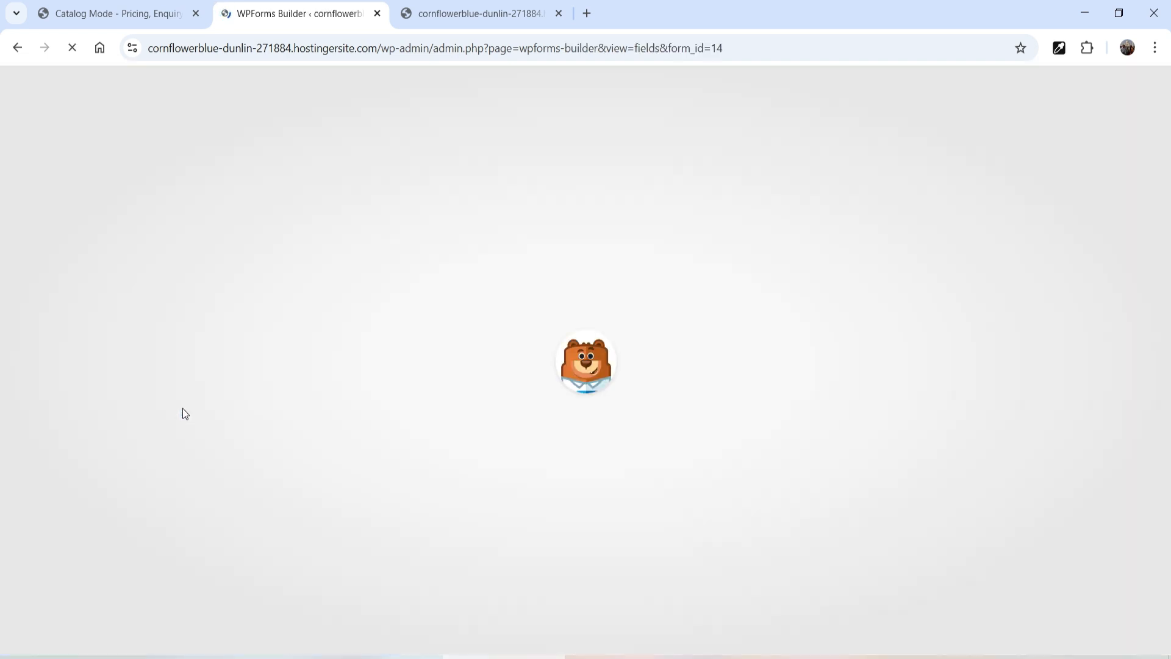
pyautogui.scroll(-1, 793, 285)
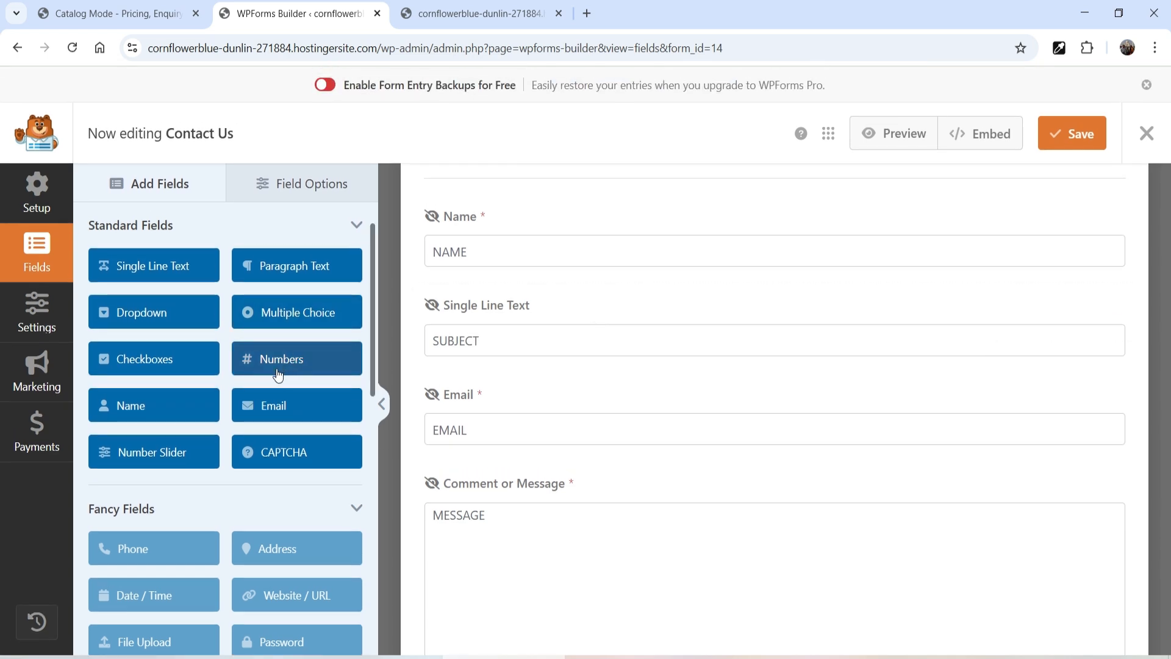
pyautogui.moveTo(266, 360); pyautogui.dragTo(528, 419)
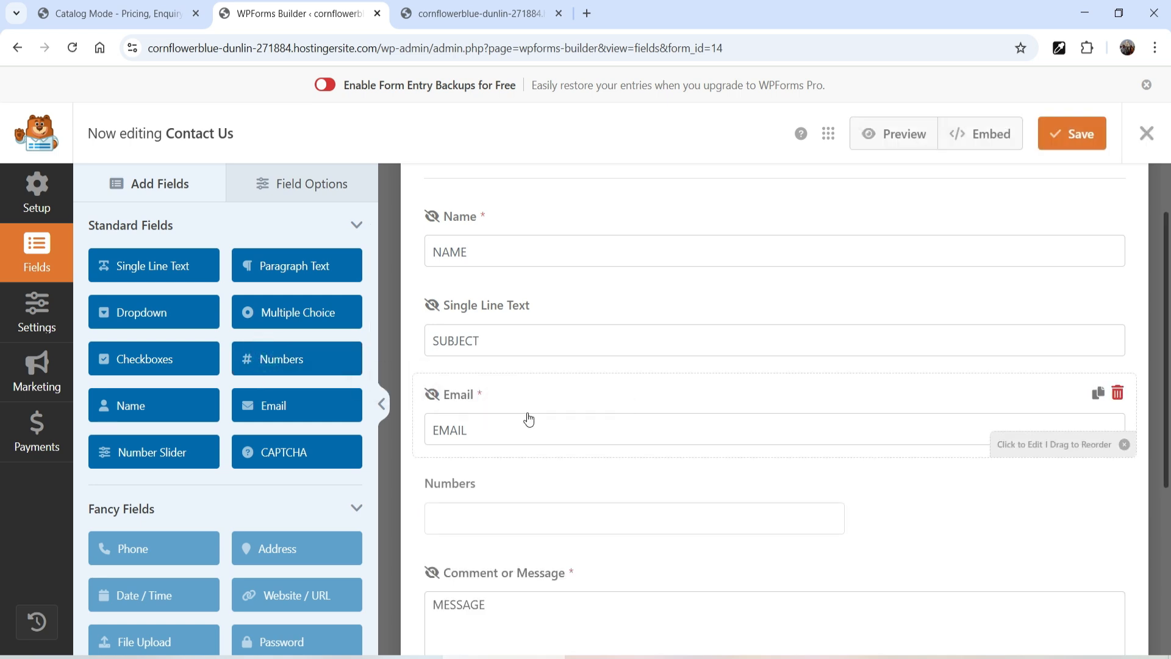
# Step: Label the new field Phone Number, make it required, and save the form
pyautogui.click(553, 524)
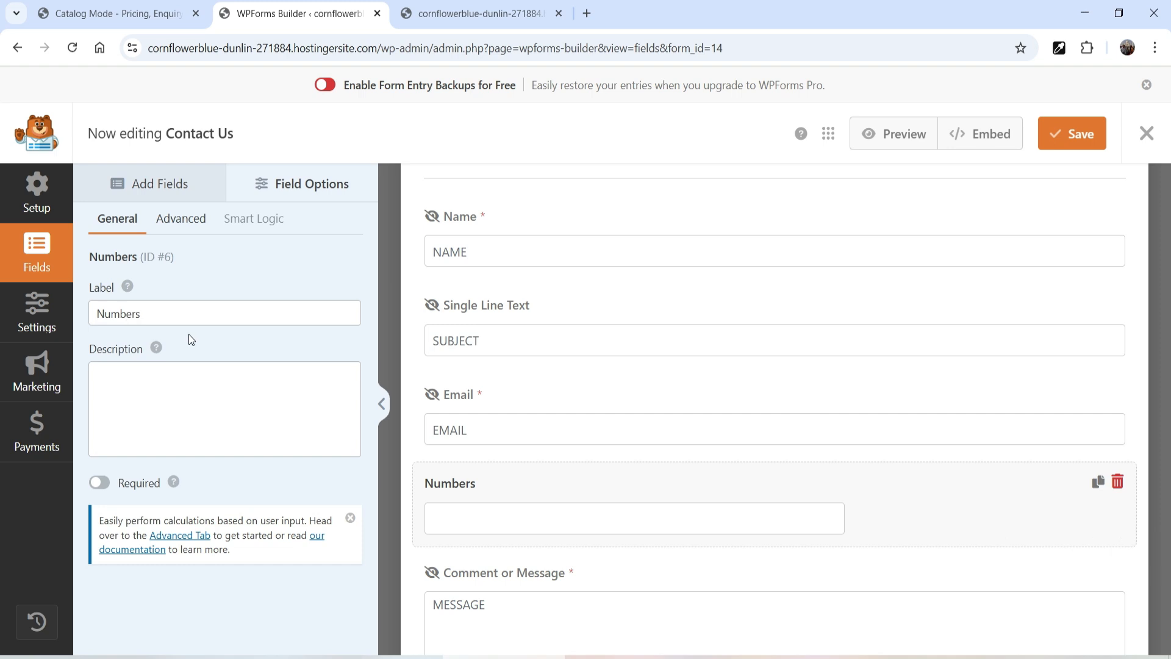
pyautogui.doubleClick(183, 309)
pyautogui.write('Phone NUmber')
pyautogui.click(140, 313)
pyautogui.press('BackSpace')
pyautogui.write('u')
pyautogui.click(97, 482)
pyautogui.click(1084, 132)
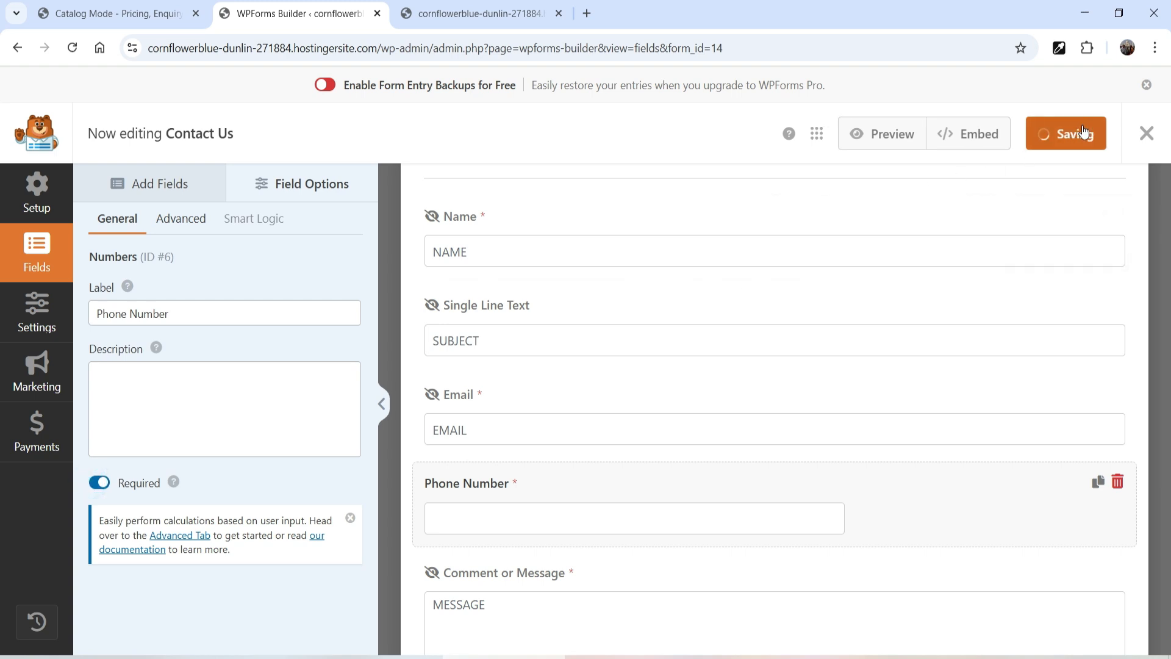
# Step: Purge all cache and reopen the enquiry pop-up for DNK Yellow Shoes on the storefront
pyautogui.click(458, 14)
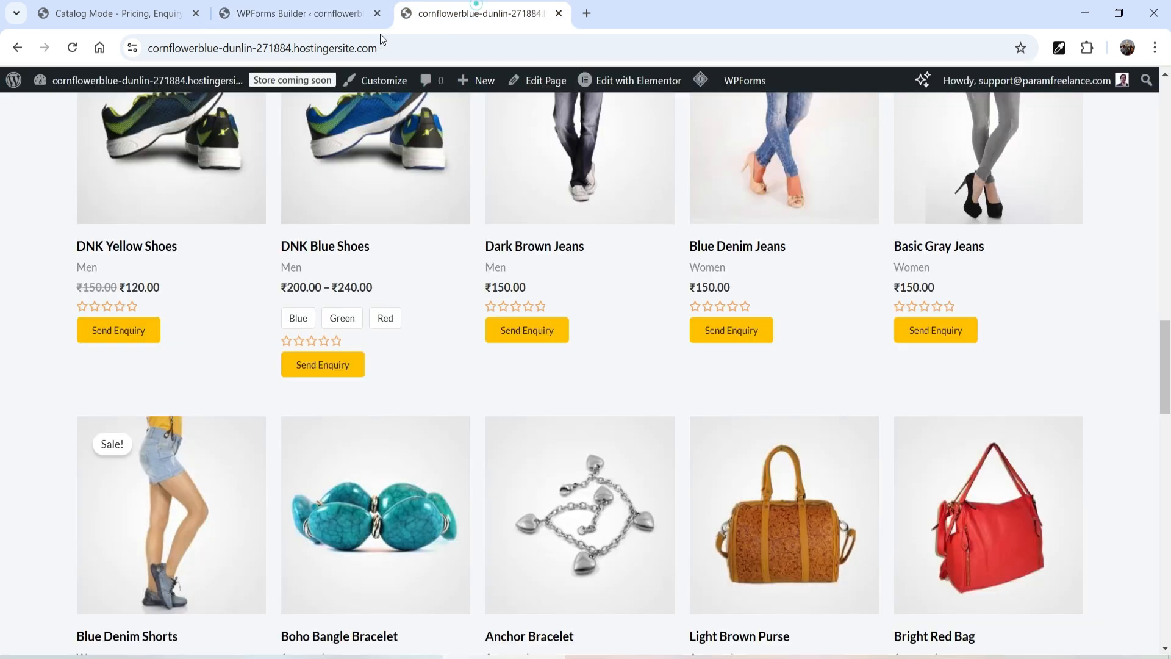
pyautogui.moveTo(700, 80)
pyautogui.click(717, 150)
pyautogui.click(119, 409)
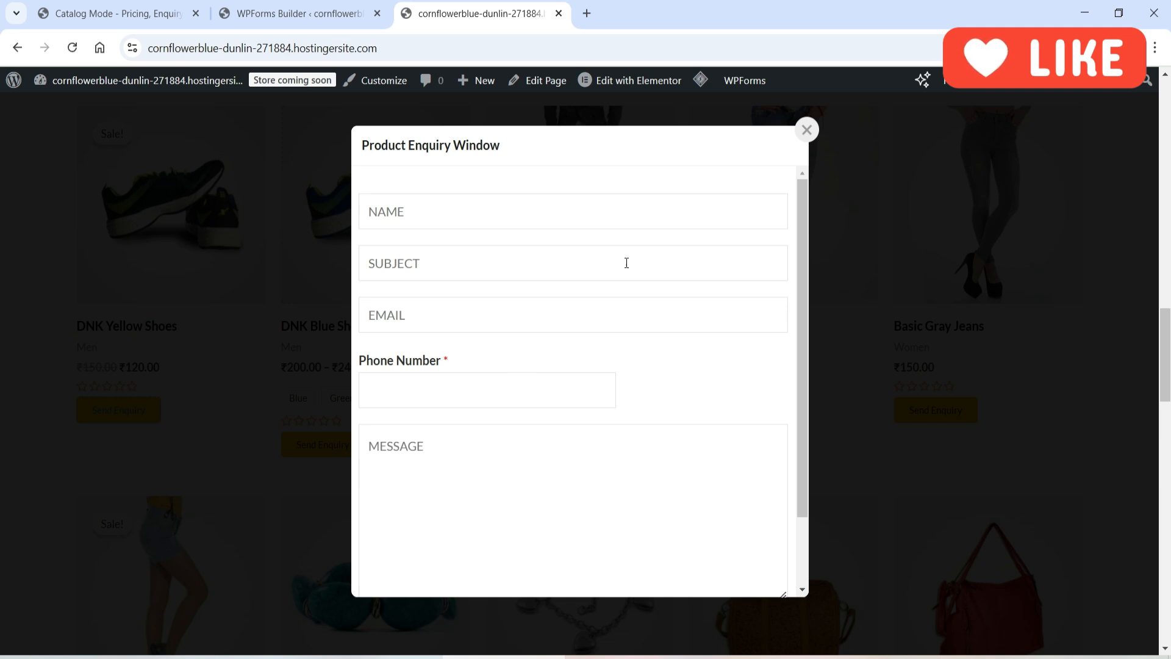
# Step: Check the Phone Number field in the form builder and close the enquiry pop-up on the storefront
pyautogui.click(293, 8)
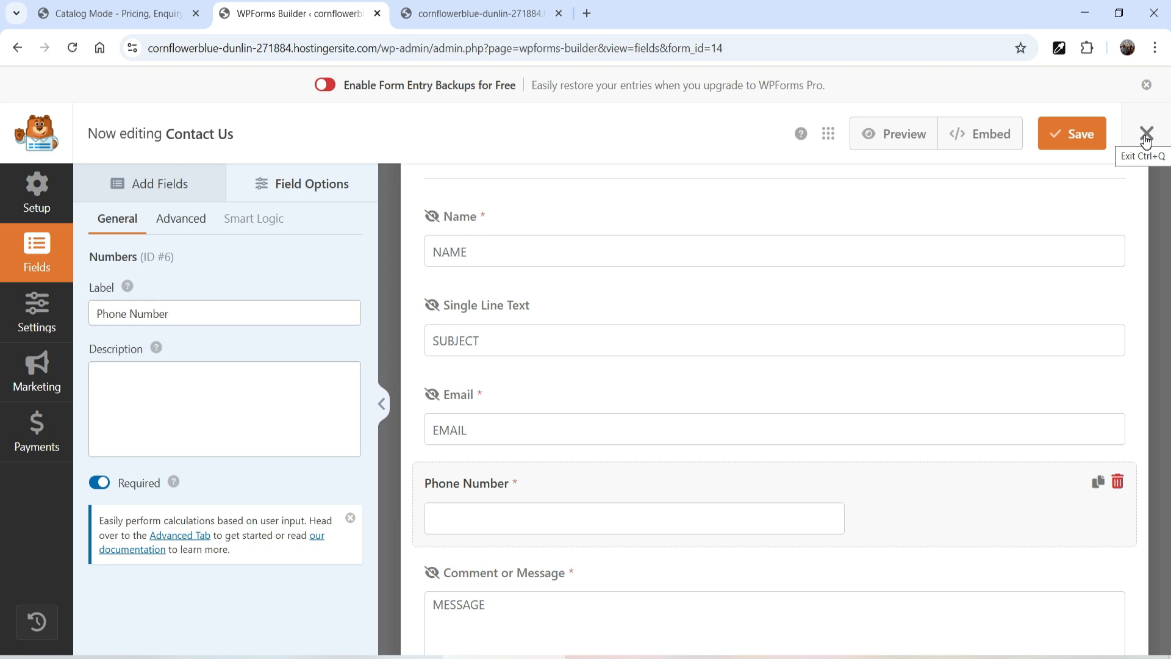
pyautogui.click(504, 19)
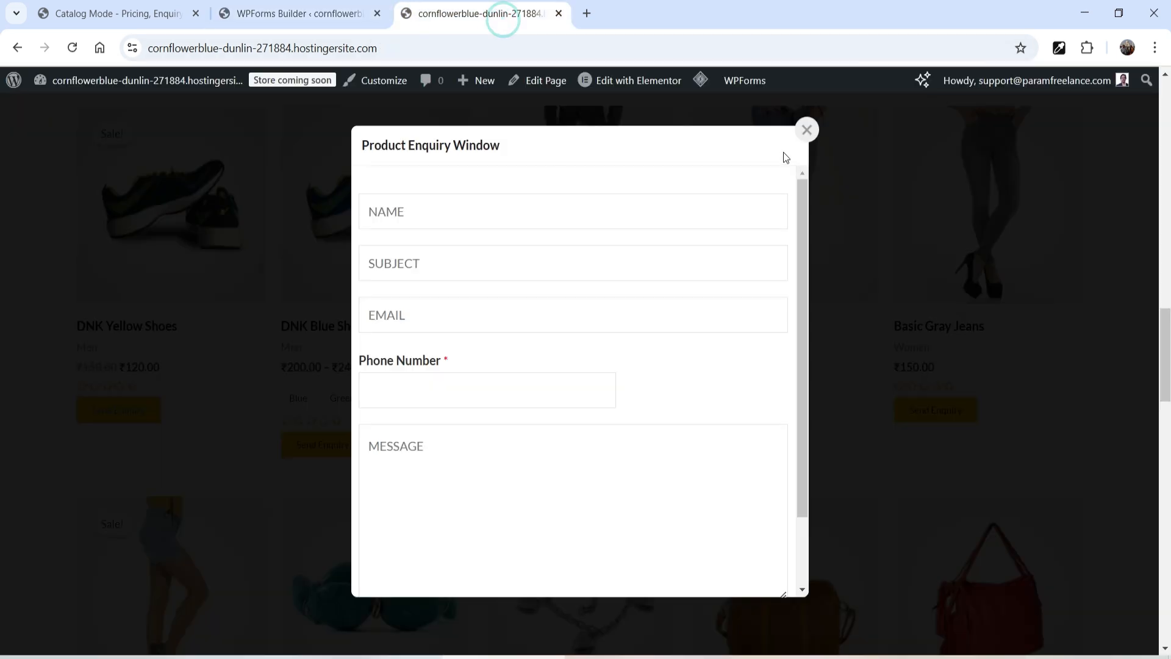
pyautogui.click(886, 173)
pyautogui.moveTo(382, 367); pyautogui.dragTo(289, 367)
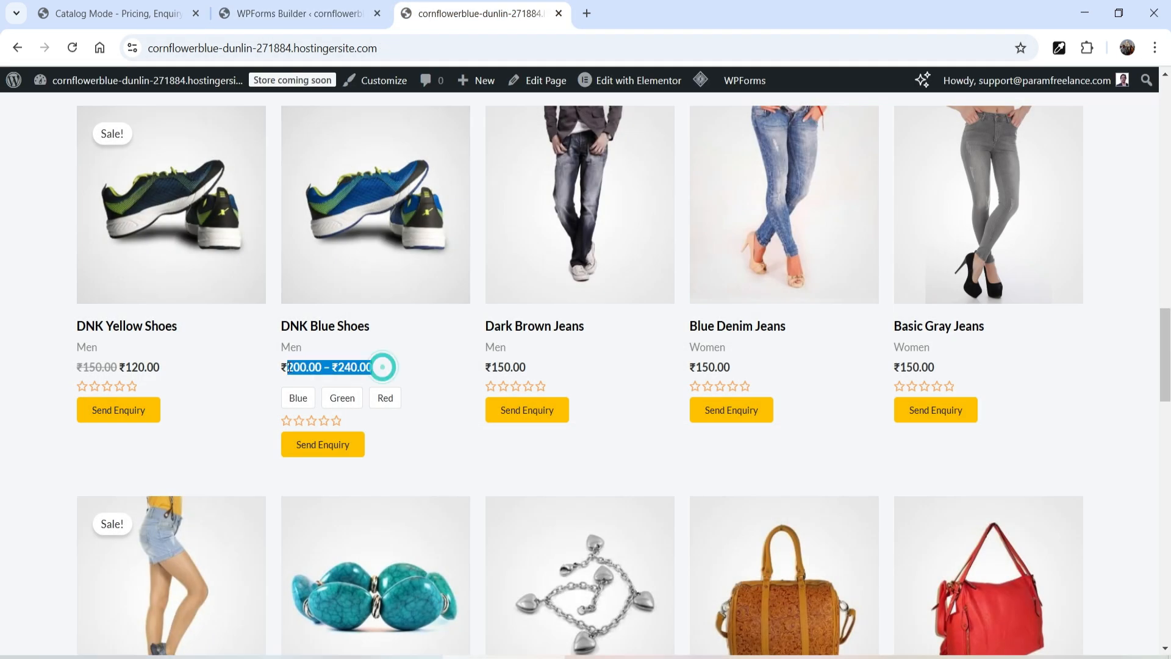
# Step: In Shop Page Settings, set Add to Cart's replacement to Nothing and set Price Visibility to Hide price
pyautogui.click(104, 17)
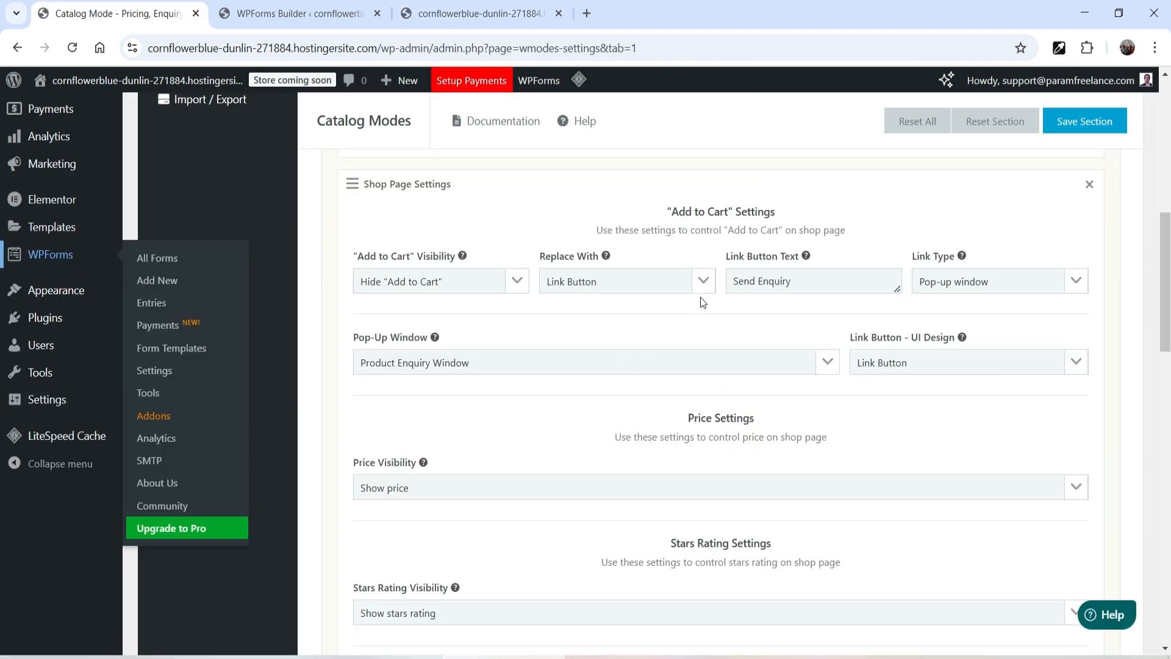
pyautogui.click(663, 288)
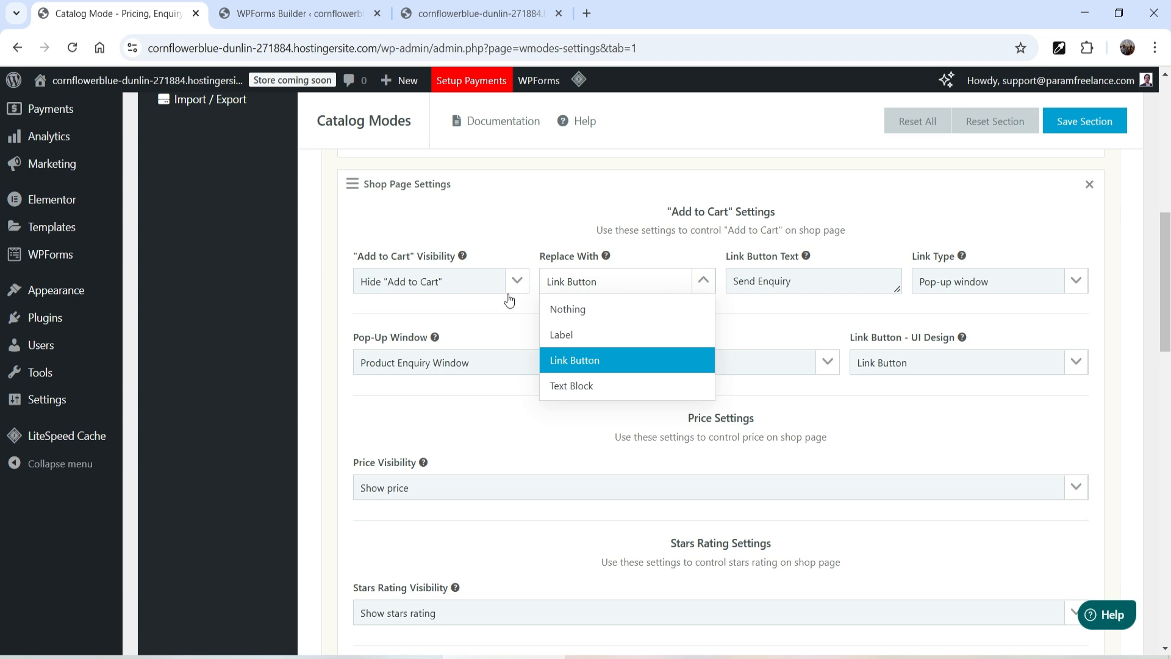
pyautogui.click(588, 310)
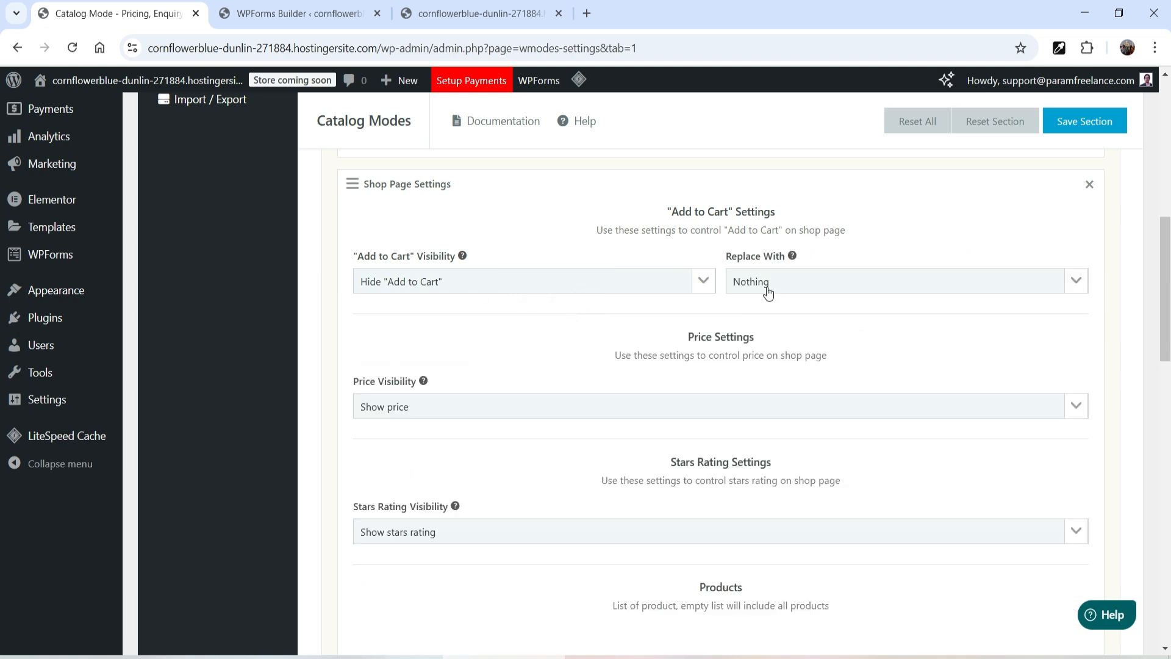
pyautogui.scroll(-1, 496, 351)
pyautogui.click(463, 326)
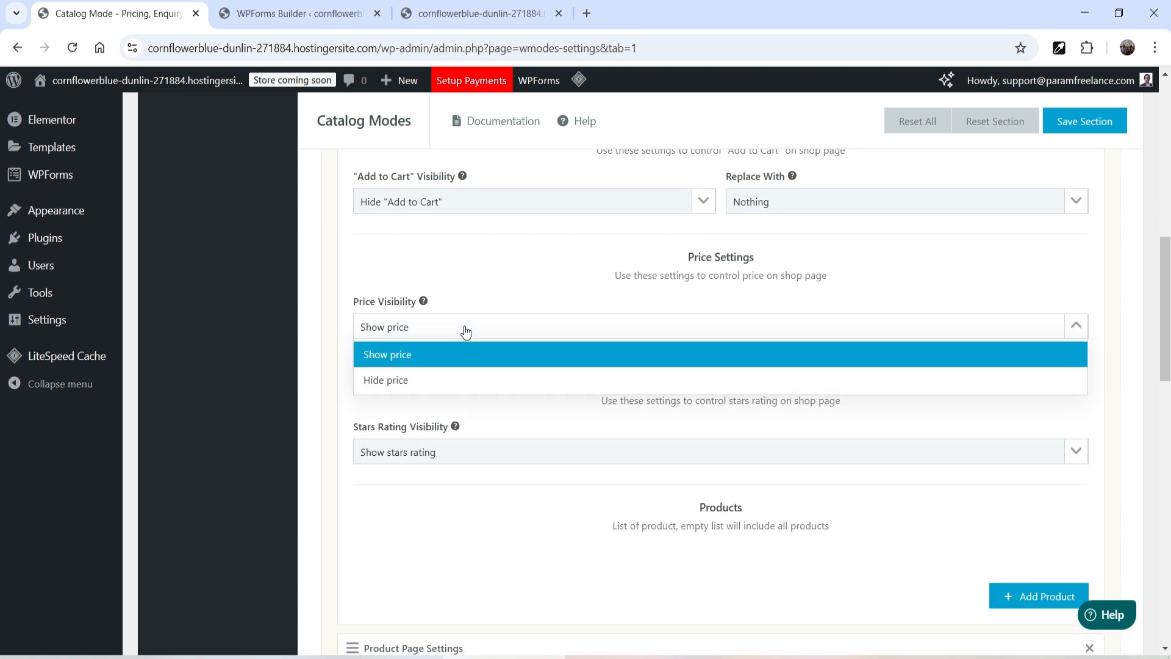
pyautogui.click(463, 373)
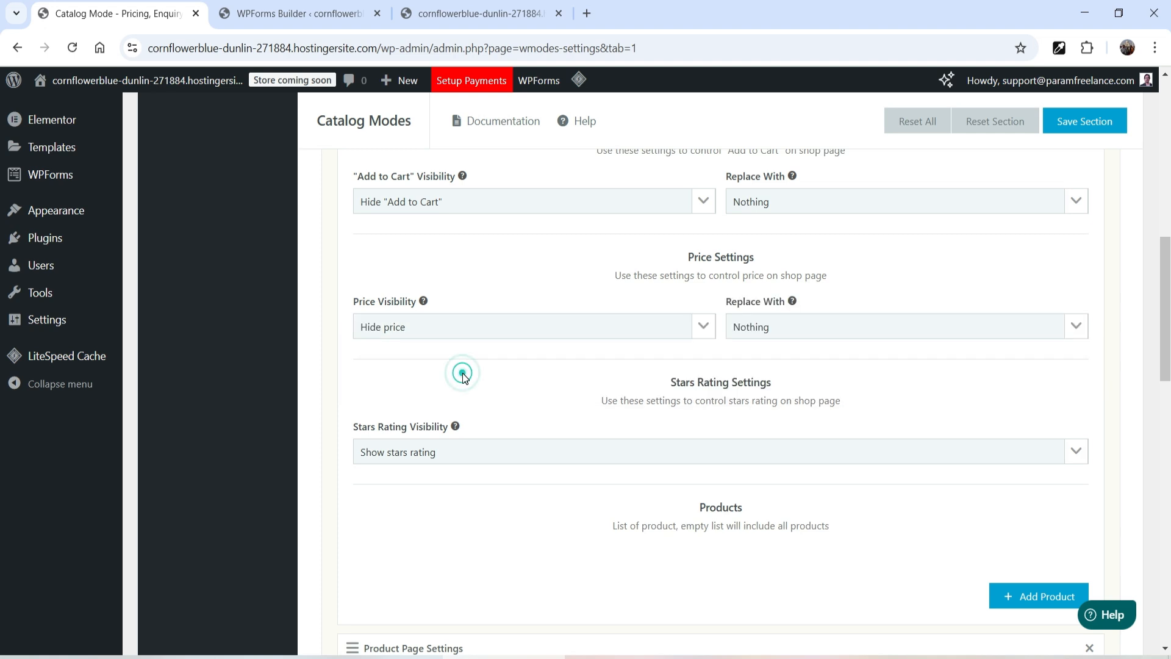
# Step: Try the price Replace With options, set it to Nothing, and save the section
pyautogui.click(786, 329)
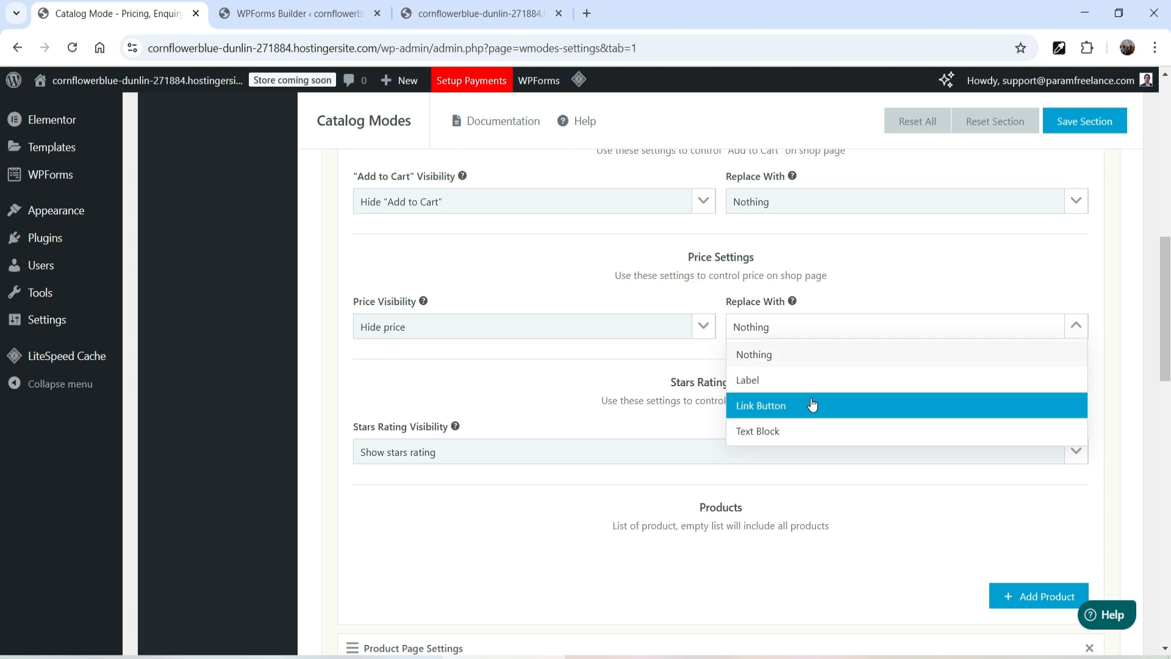
pyautogui.click(816, 427)
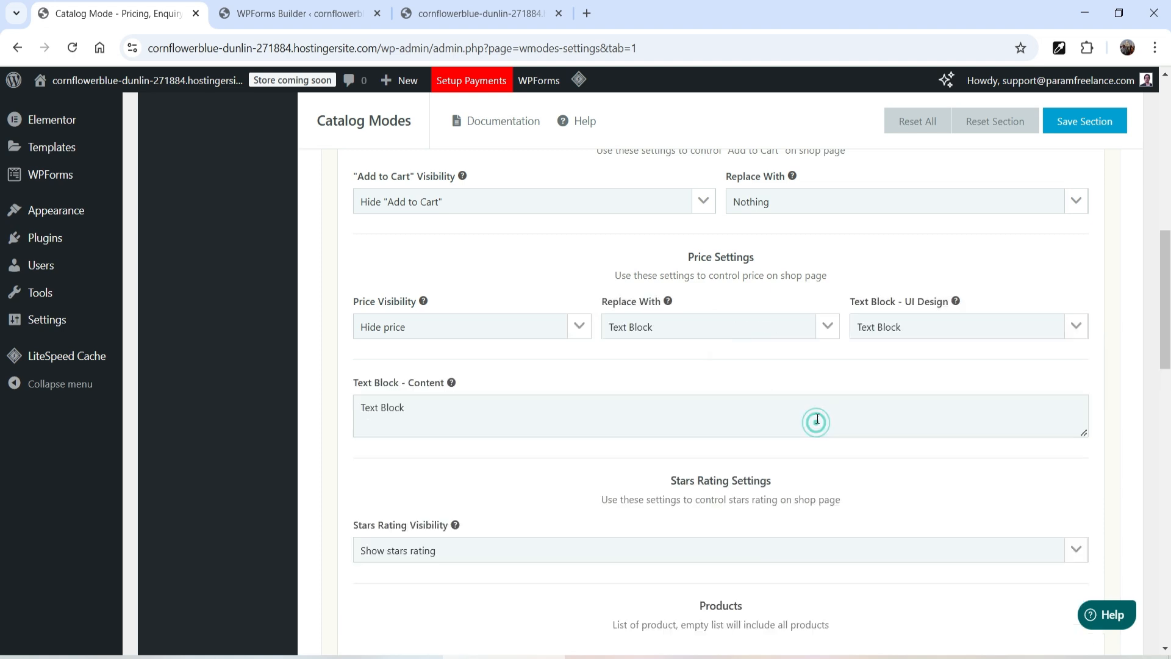
pyautogui.click(880, 332)
pyautogui.click(650, 331)
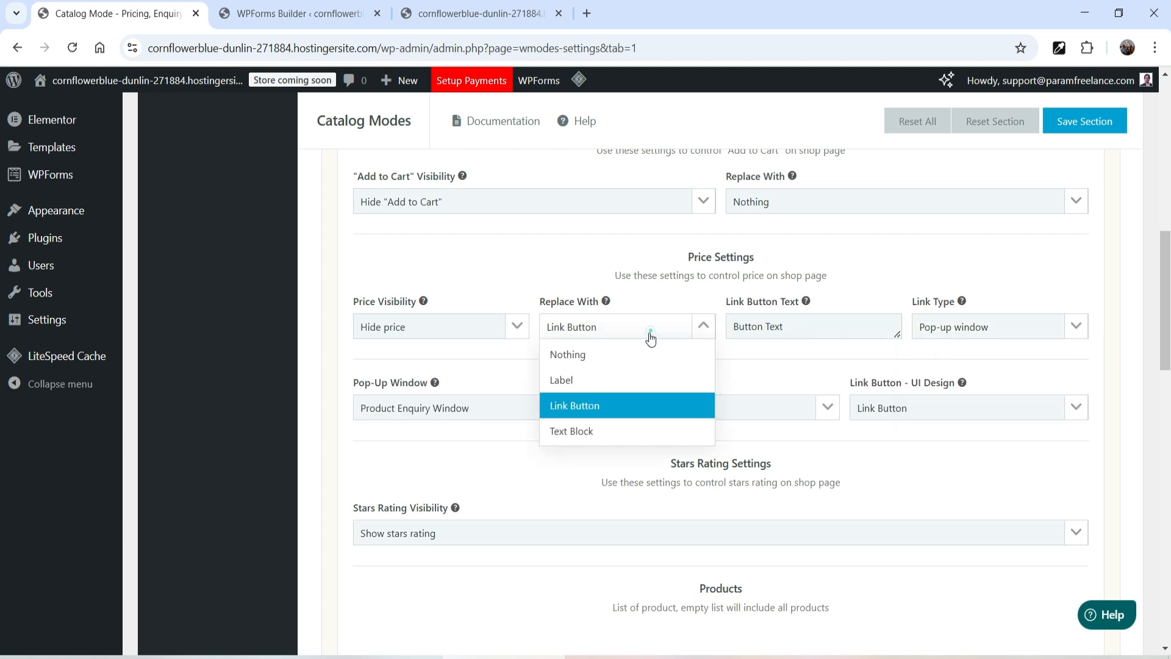
pyautogui.click(609, 360)
pyautogui.click(1105, 130)
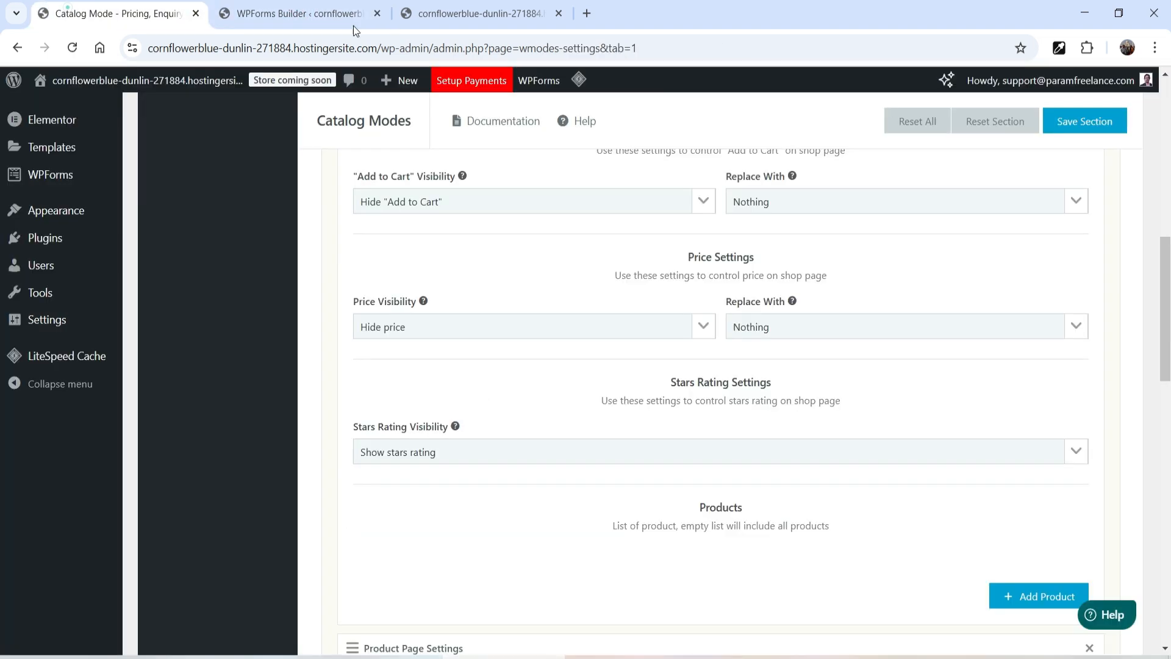
# Step: Close the form builder tab, purge the cache, and view the shop page on the storefront
pyautogui.click(377, 14)
pyautogui.click(299, 14)
pyautogui.click(712, 151)
pyautogui.scroll(-12, 429, 356)
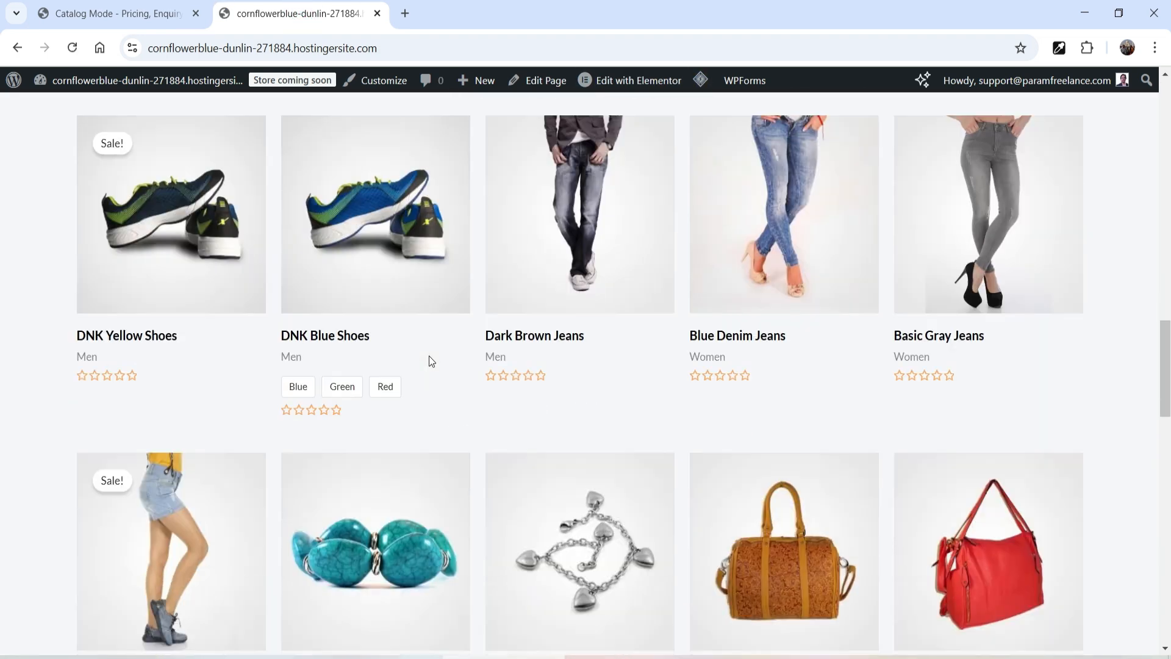
pyautogui.scroll(3, 131, 347)
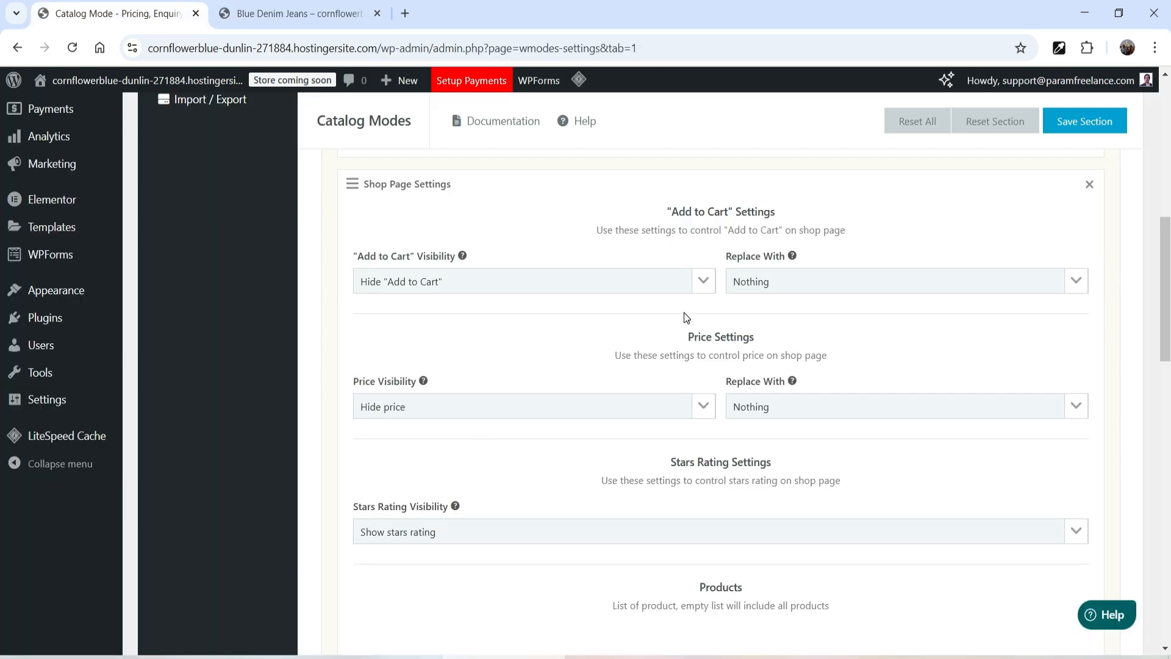
# Step: Set the shop page Price Visibility back to Show price and save the section
pyautogui.click(506, 408)
pyautogui.click(499, 437)
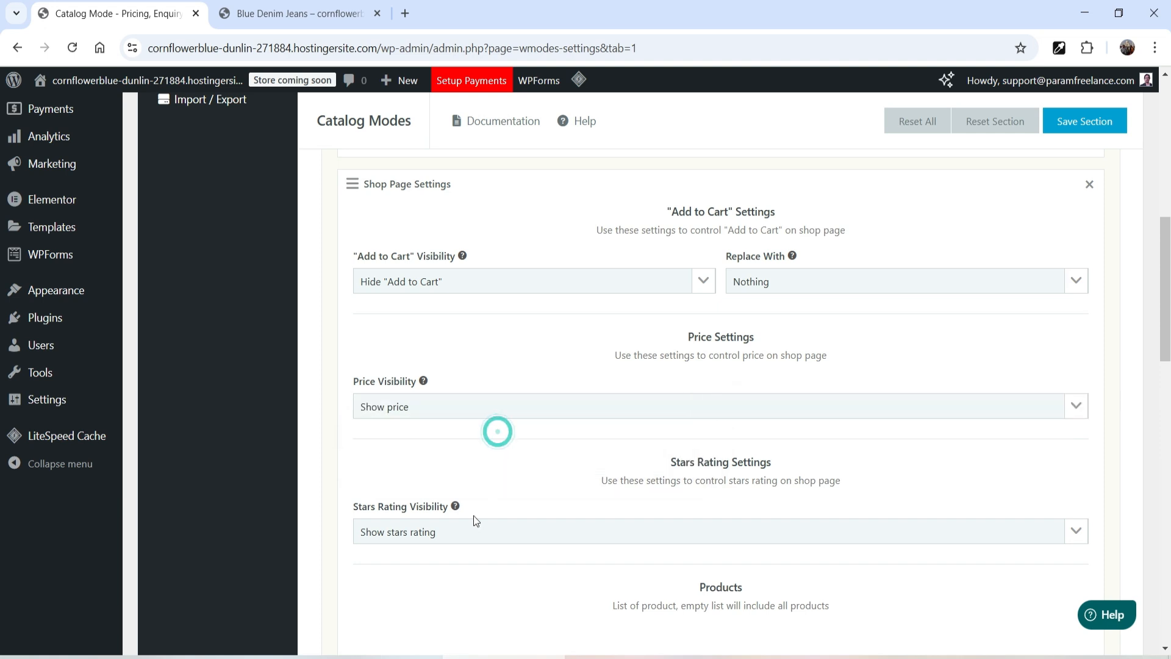
pyautogui.click(1087, 130)
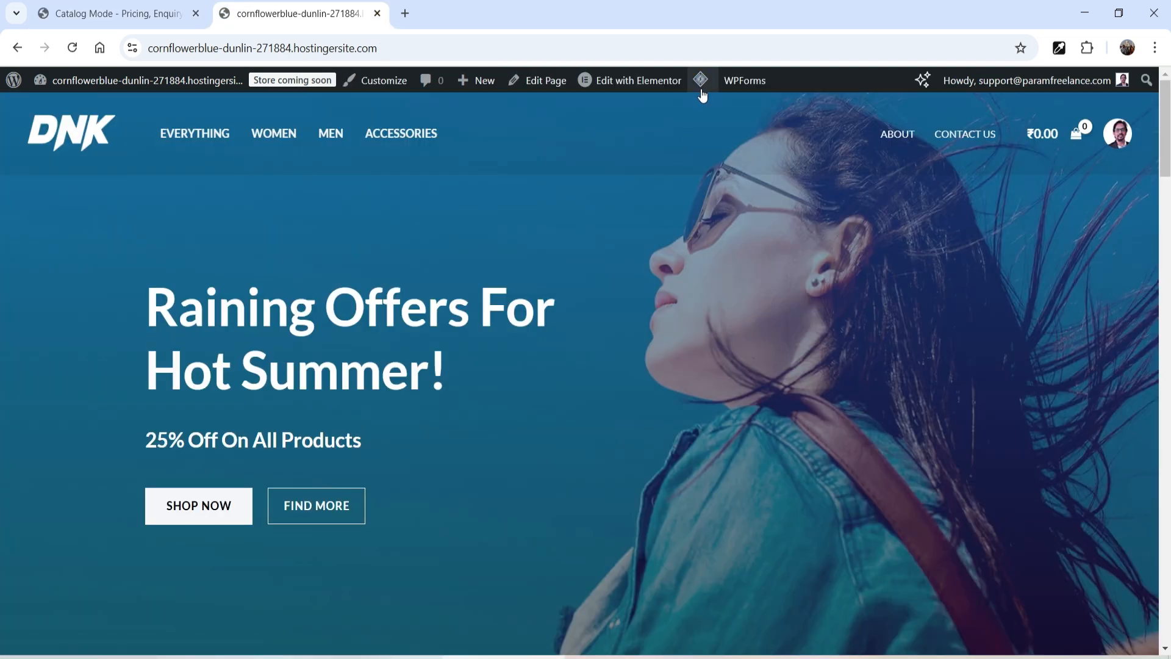
# Step: Purge all cache and view the product listing on the storefront shop page
pyautogui.moveTo(702, 94)
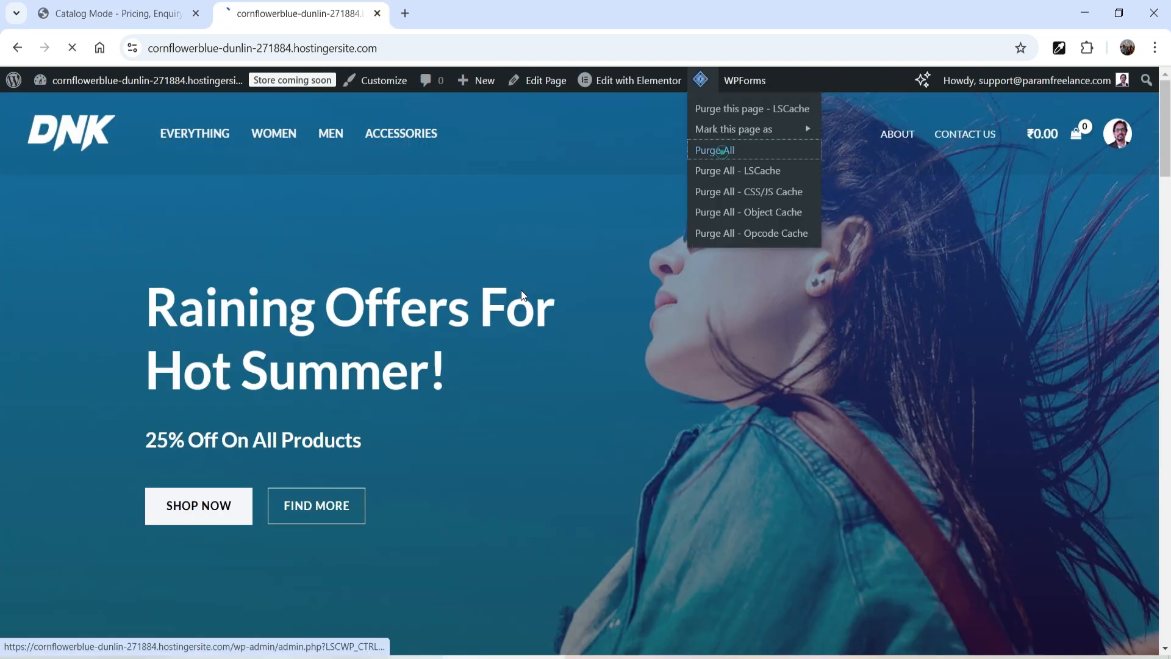
pyautogui.click(721, 152)
pyautogui.scroll(-15, 464, 347)
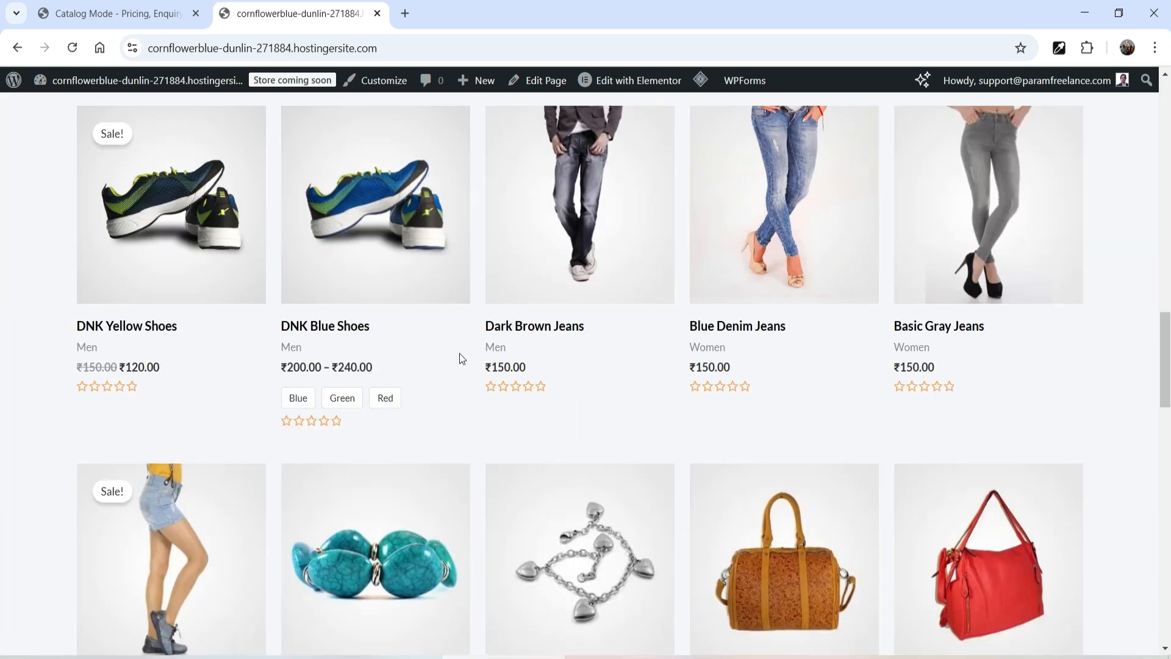
# Step: Test the Send Enquiry pop-up on DNK Yellow Shoes' product page and switch to the YITH WooCommerce Catalog Mode tab
pyautogui.click(205, 229)
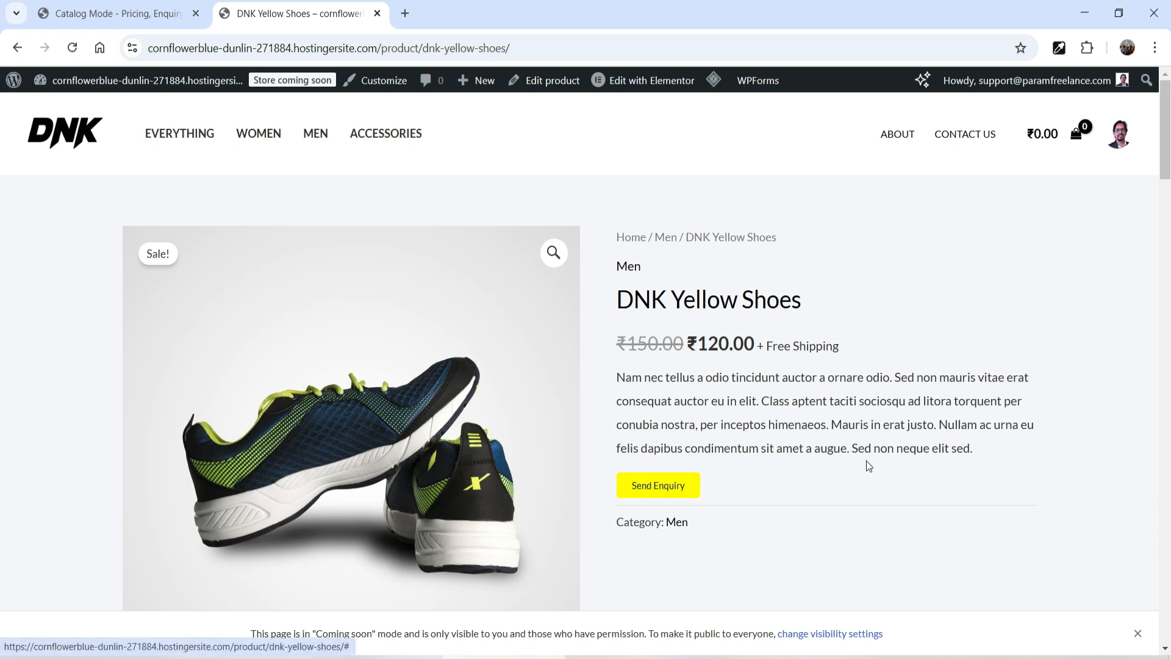
pyautogui.click(658, 486)
pyautogui.press('Escape')
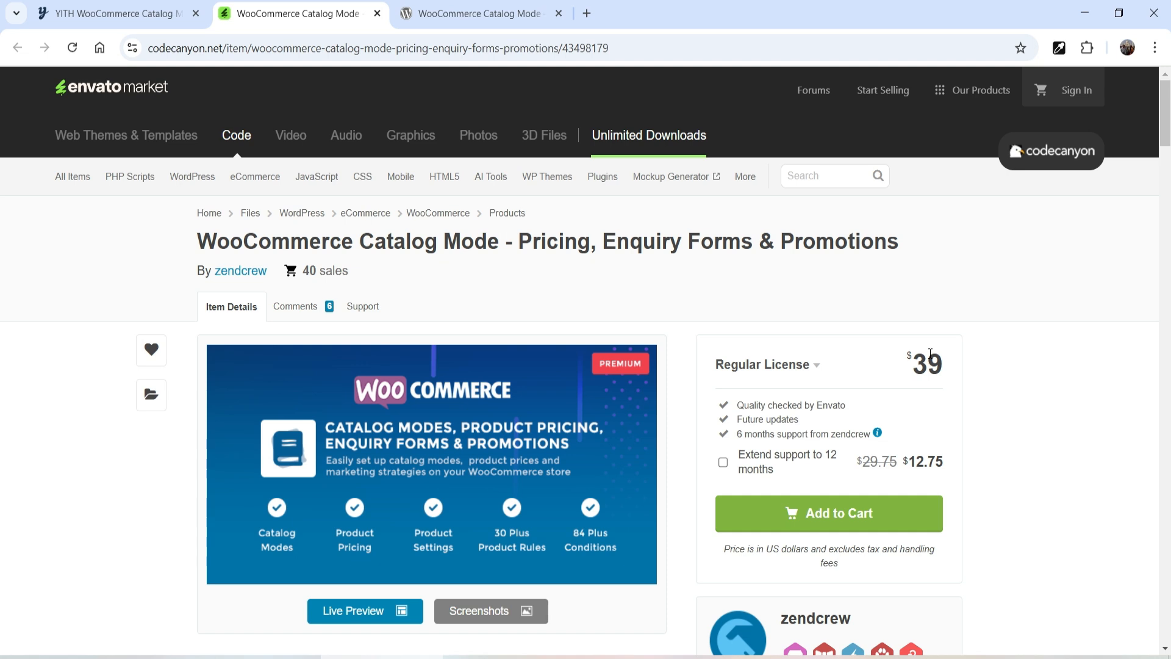
pyautogui.hotkey('ctrl', 'shift', 'Tab')
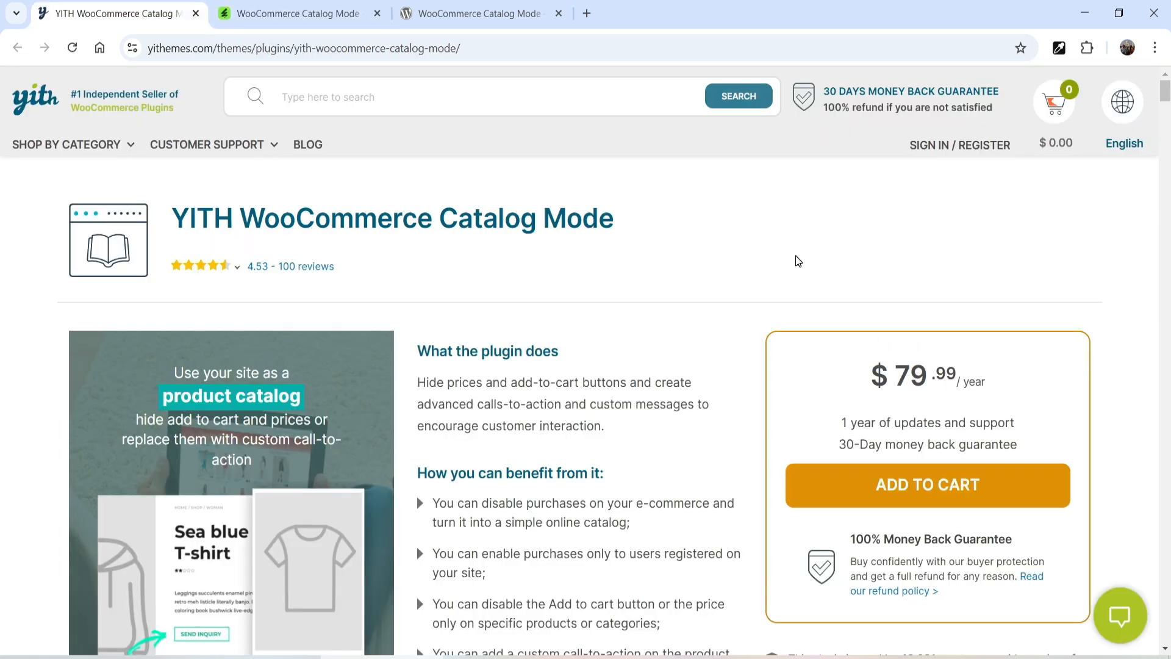